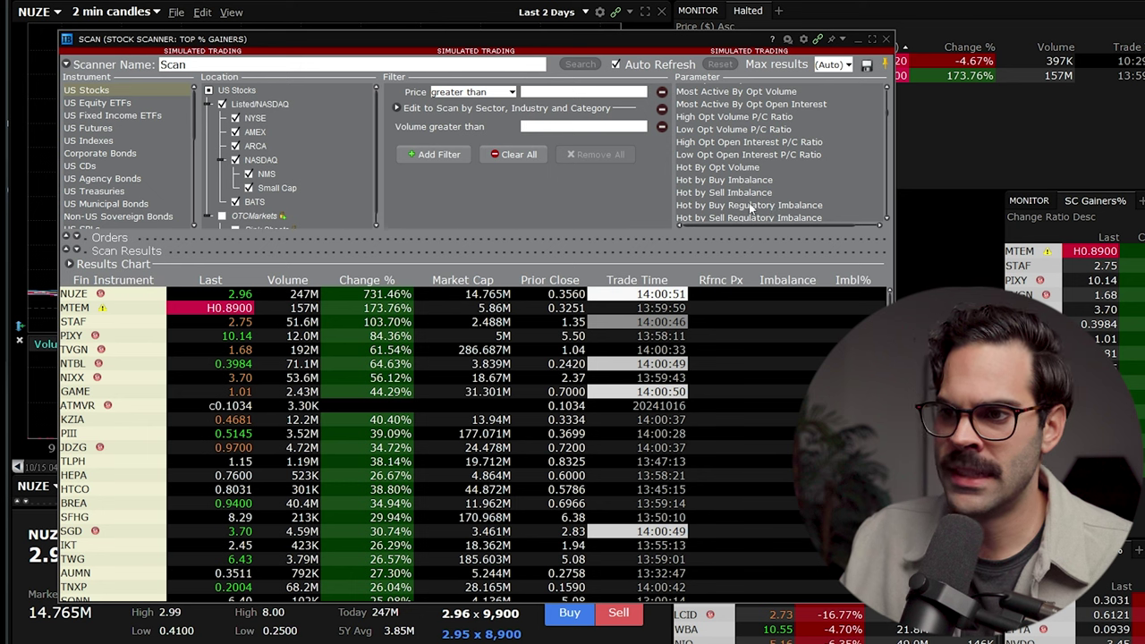
Browse the scan parameters, then apply a minimum volume filter to the US stocks Top % Gainers scan and run it.
{"action": "scroll", "coordinate": [866, 130], "scroll_direction": "down", "scroll_amount": 15}
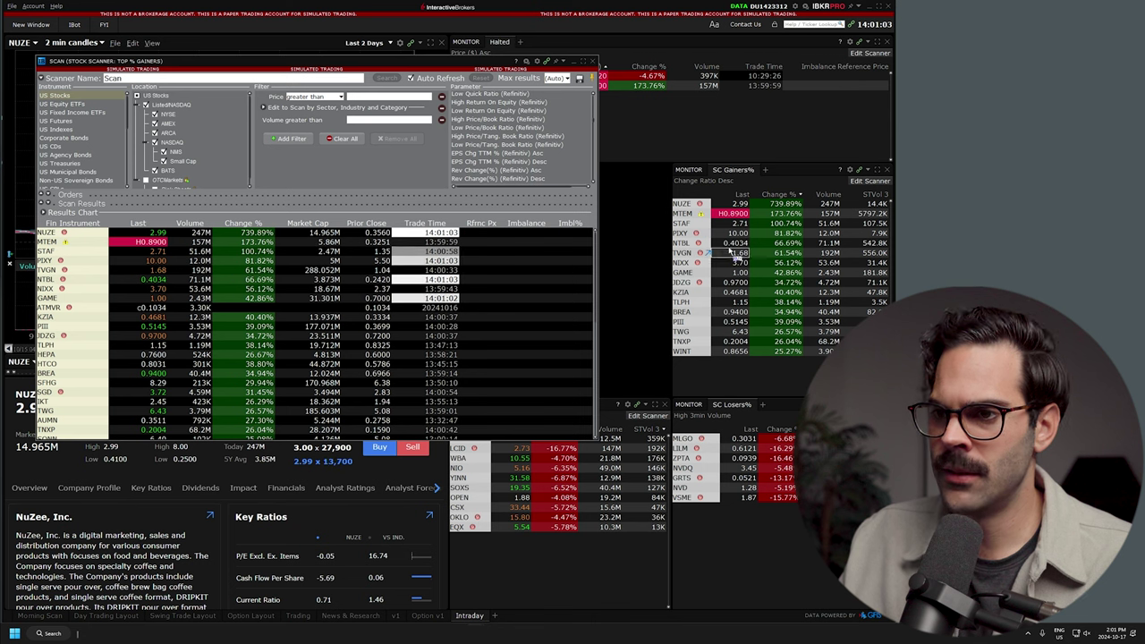
{"action": "left_click_drag", "start_coordinate": [215, 67], "coordinate": [239, 67]}
{"action": "left_click", "coordinate": [766, 179]}
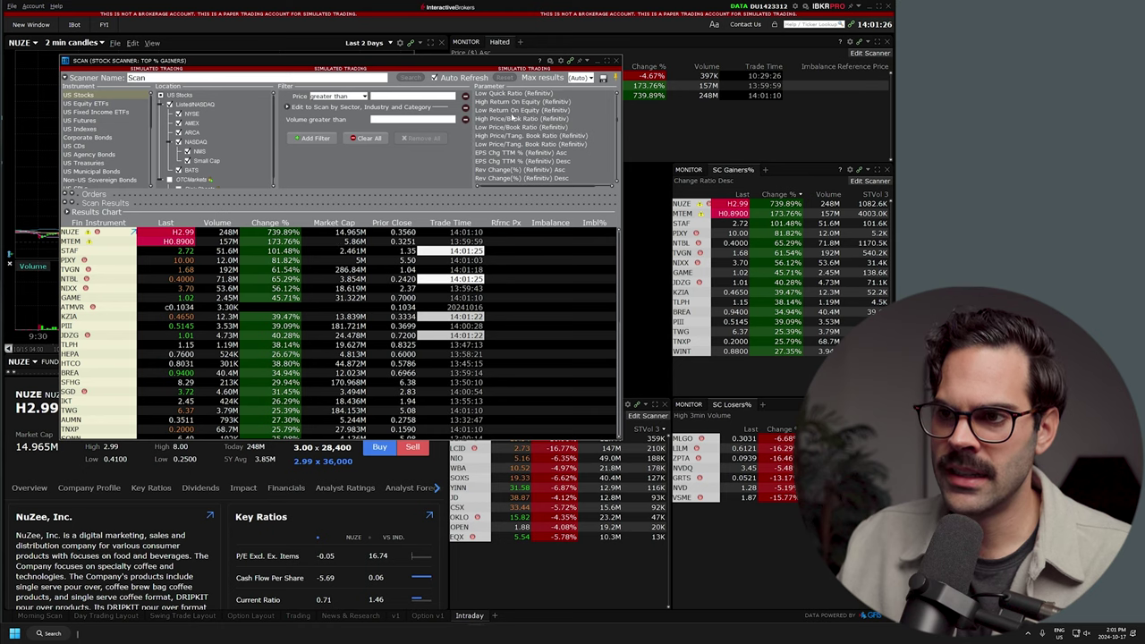
{"action": "left_click", "coordinate": [413, 119]}
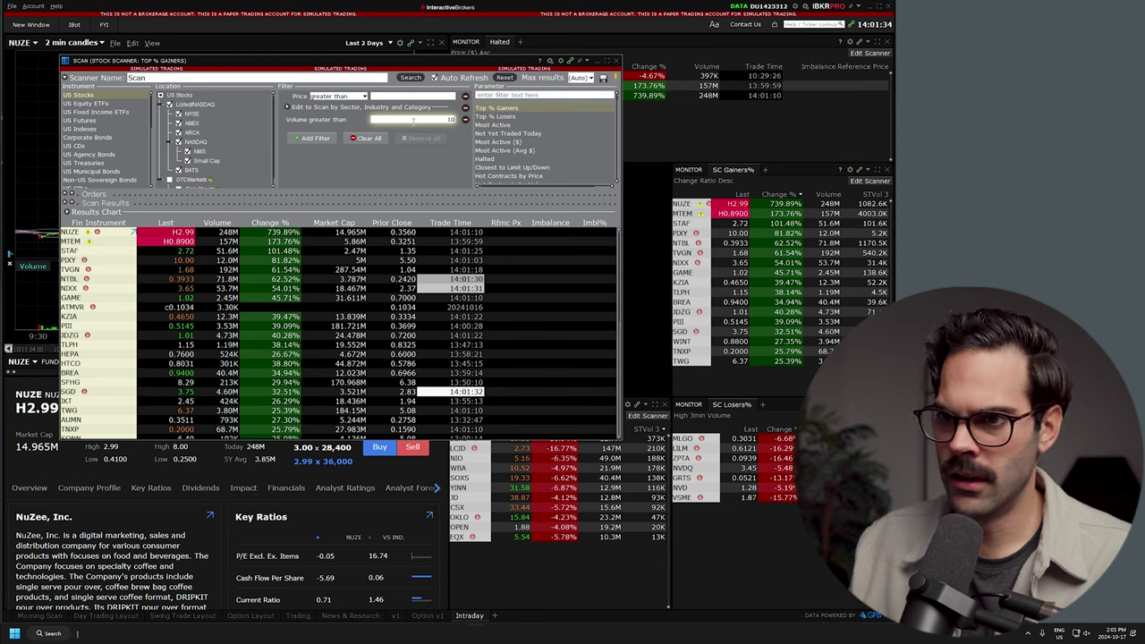
{"action": "key", "text": "Return"}
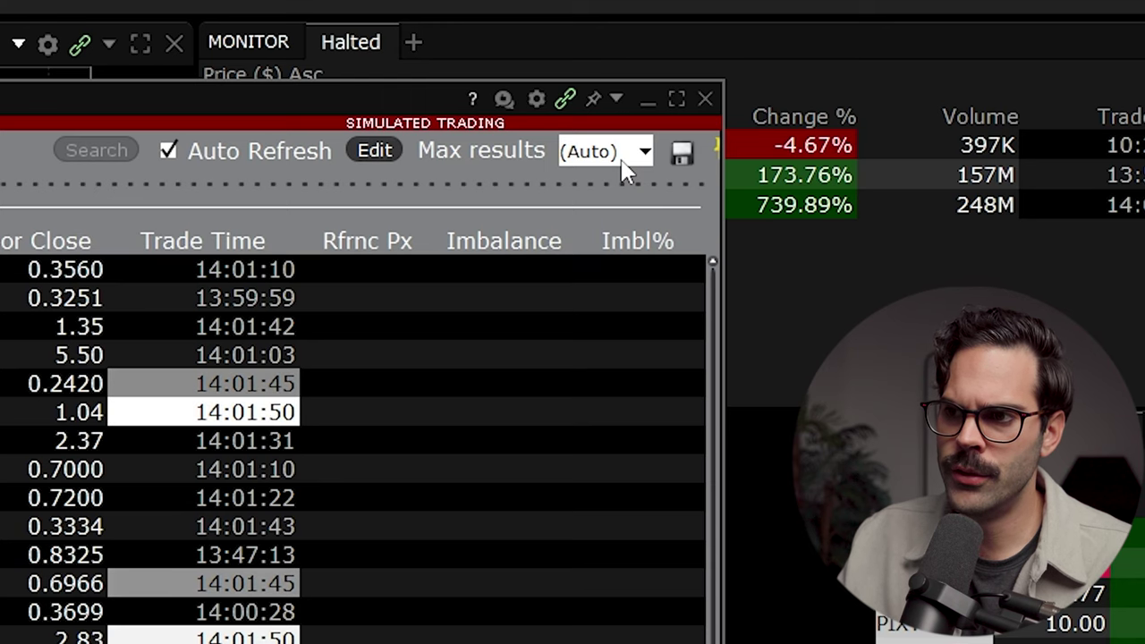
Set the Top % Gainers scan's maximum results to 20 and rerun the search.
{"action": "left_click", "coordinate": [586, 83]}
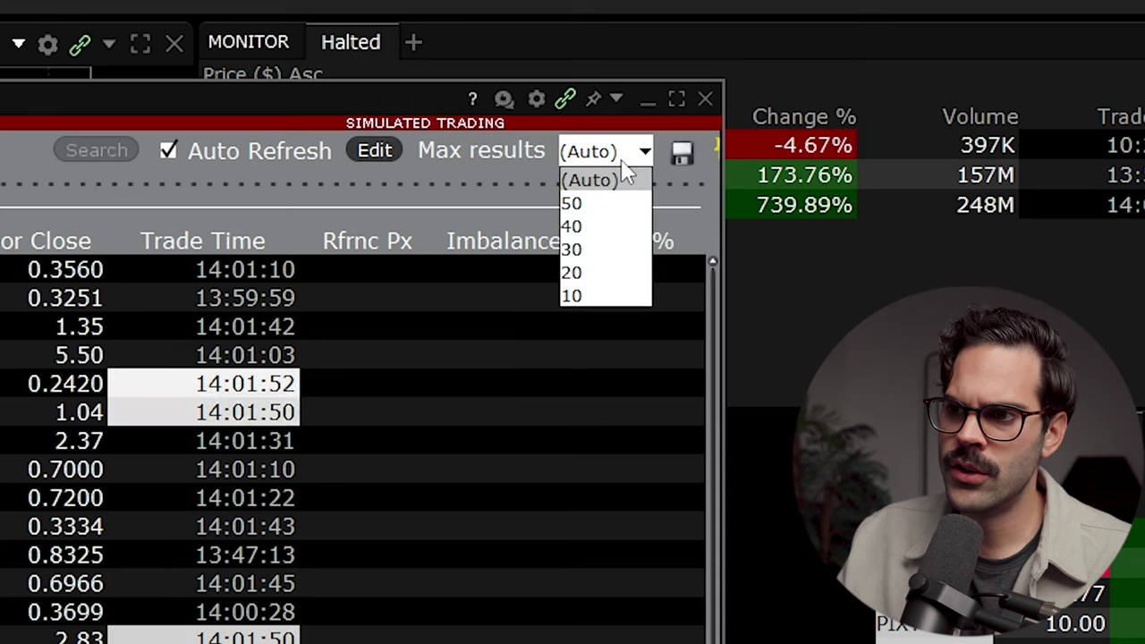
{"action": "left_click", "coordinate": [625, 298]}
{"action": "left_click", "coordinate": [700, 216]}
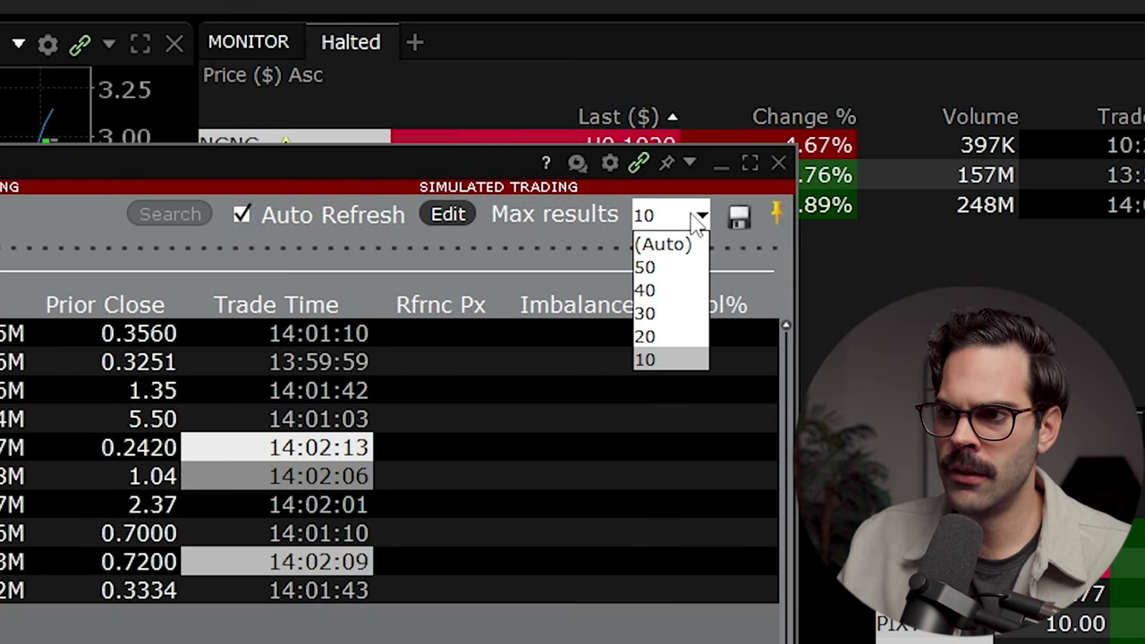
{"action": "left_click", "coordinate": [645, 336]}
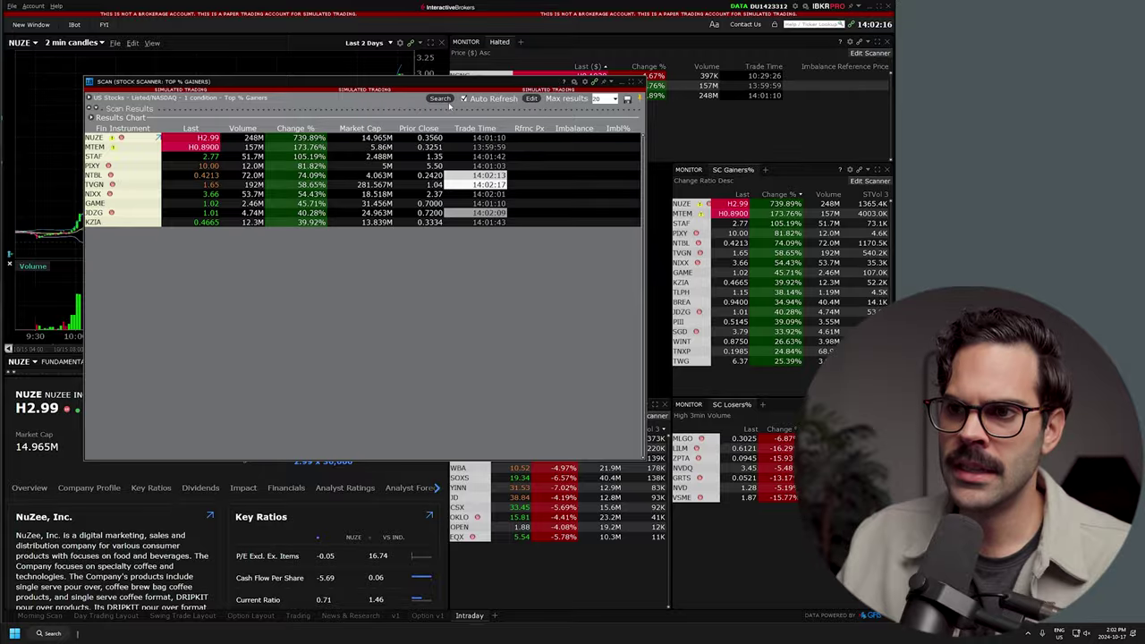
{"action": "left_click", "coordinate": [444, 102]}
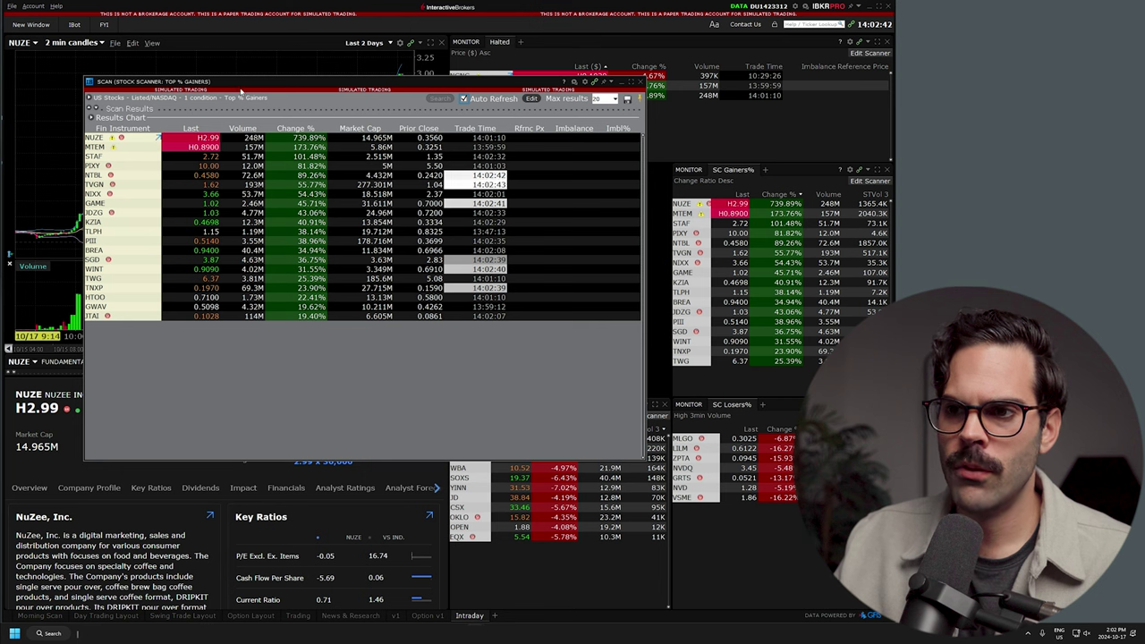
Open a second Advanced Market Scanner showing halted US stocks.
{"action": "left_click", "coordinate": [34, 24]}
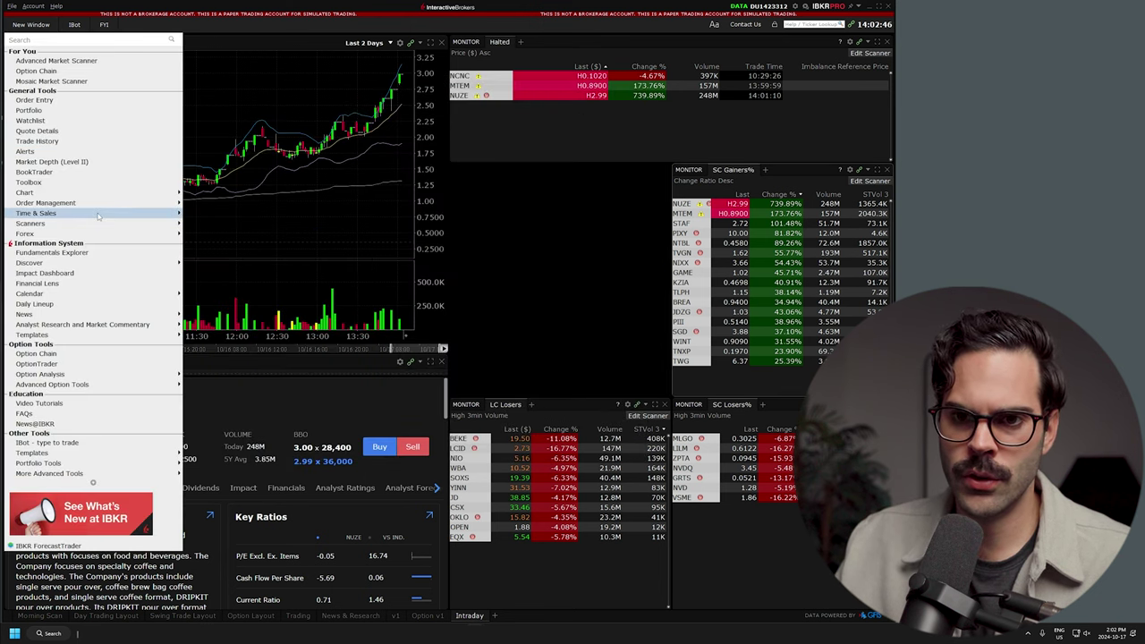
{"action": "mouse_move", "coordinate": [170, 223]}
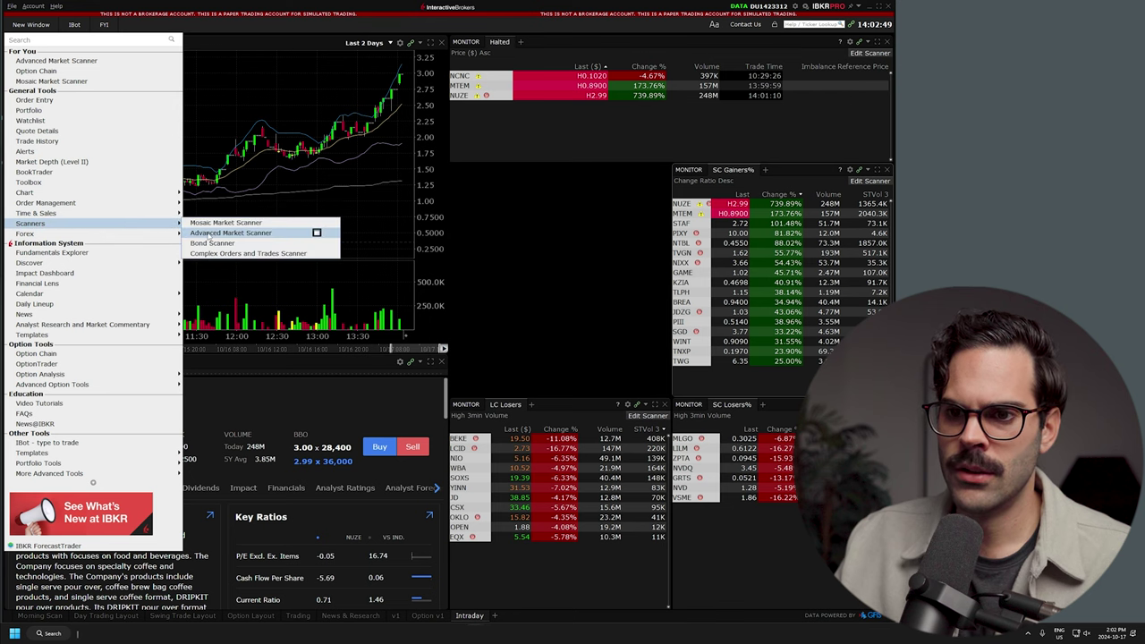
{"action": "left_click", "coordinate": [306, 252]}
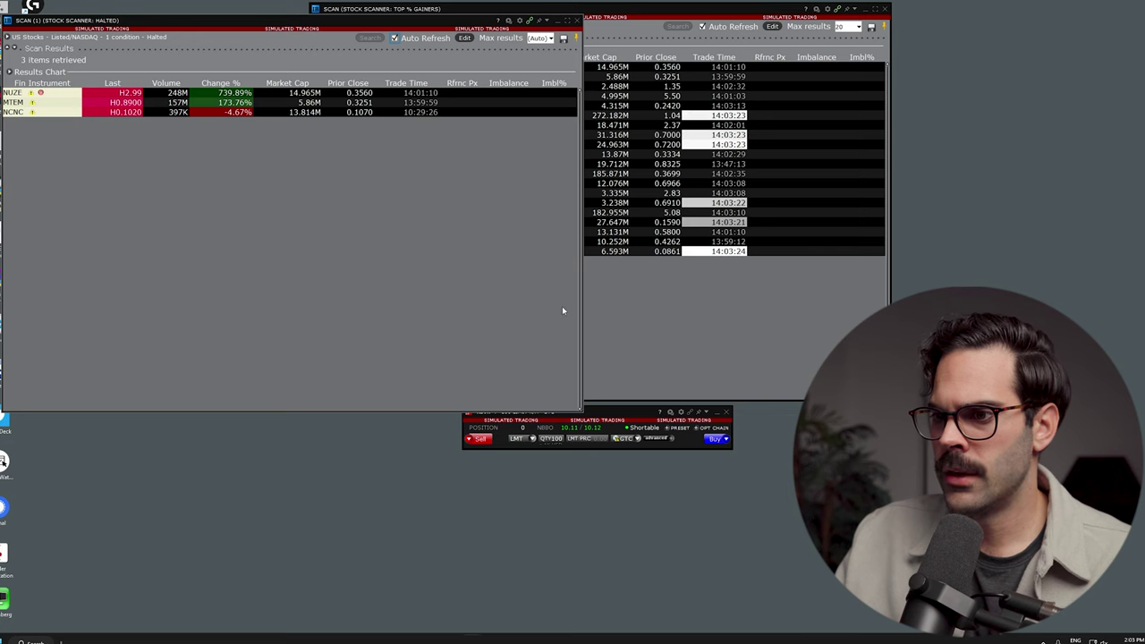
Narrow the Halted and Top % Gainers scan windows and arrange them side by side.
{"action": "left_click_drag", "start_coordinate": [586, 310], "coordinate": [354, 309]}
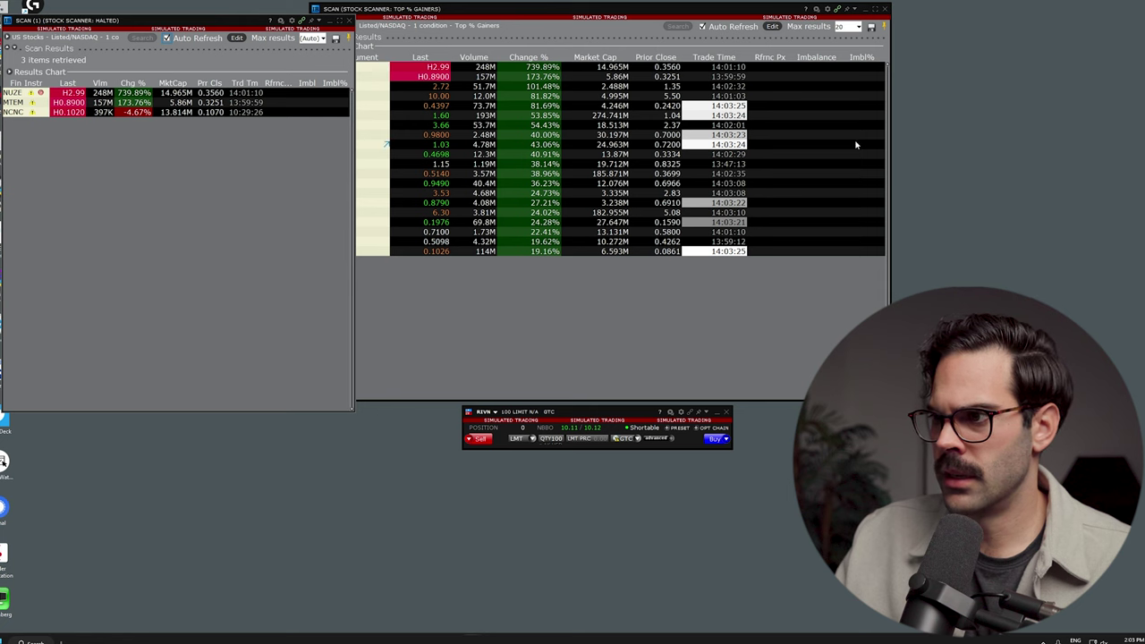
{"action": "left_click_drag", "start_coordinate": [891, 155], "coordinate": [721, 155]}
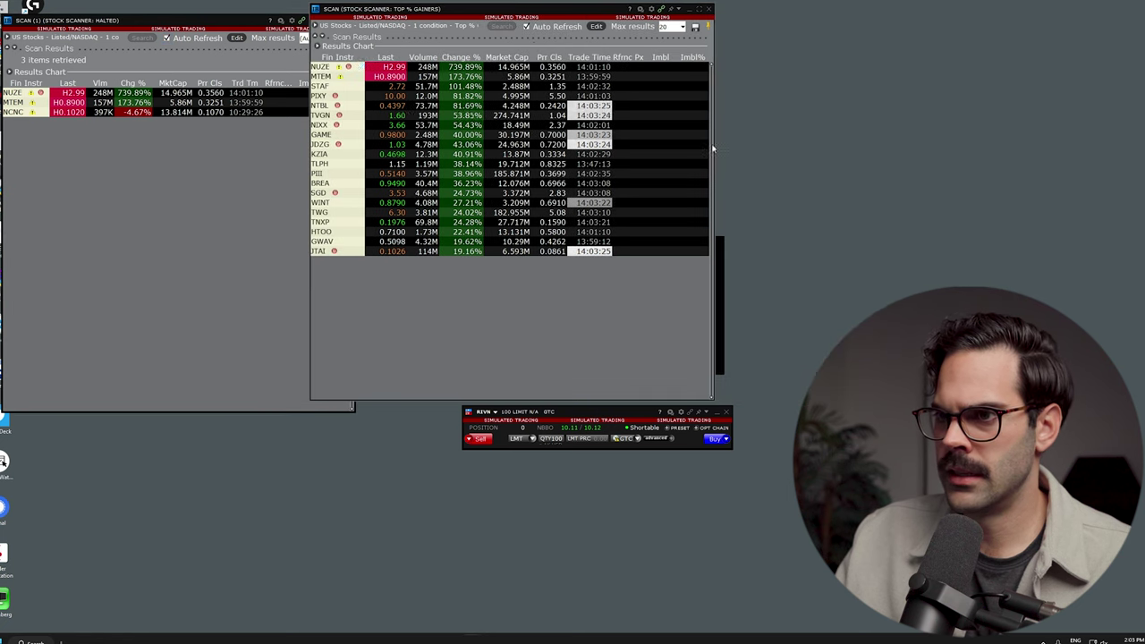
{"action": "left_click_drag", "start_coordinate": [447, 13], "coordinate": [533, 19]}
{"action": "left_click_drag", "start_coordinate": [355, 65], "coordinate": [396, 72]}
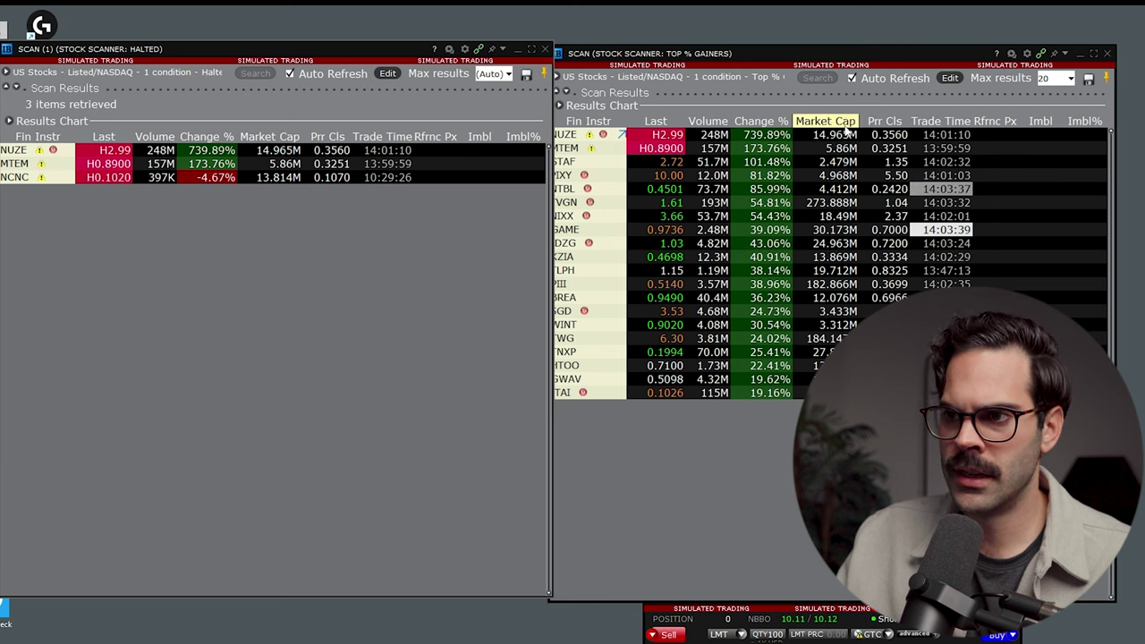
Delete the Market Cap and Volume columns from the scan results.
{"action": "right_click", "coordinate": [830, 129]}
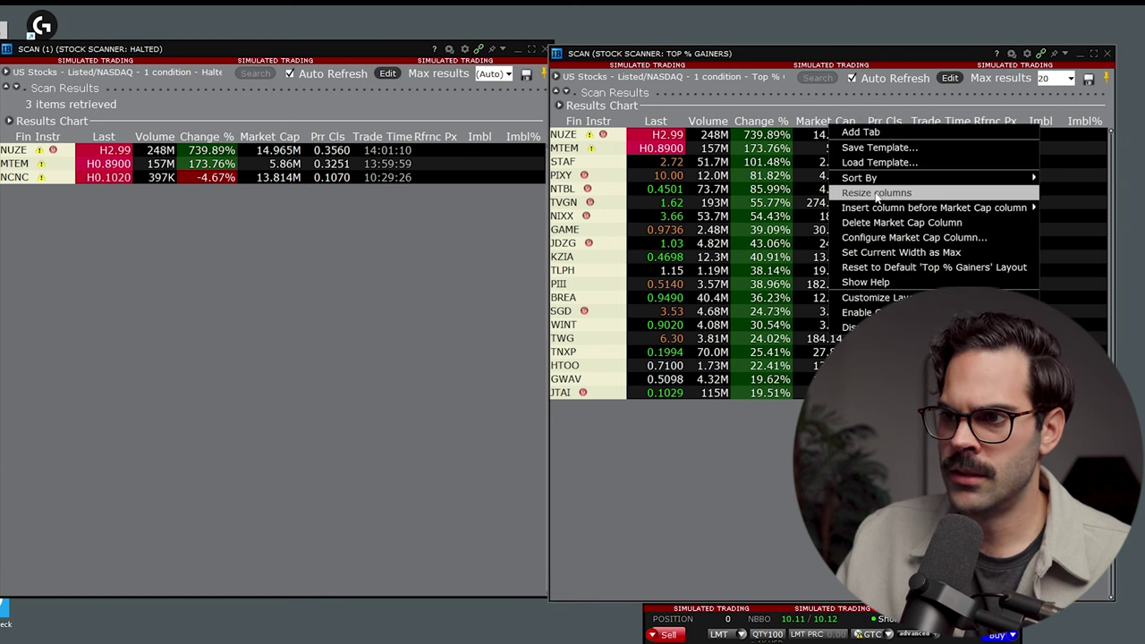
{"action": "left_click", "coordinate": [880, 223]}
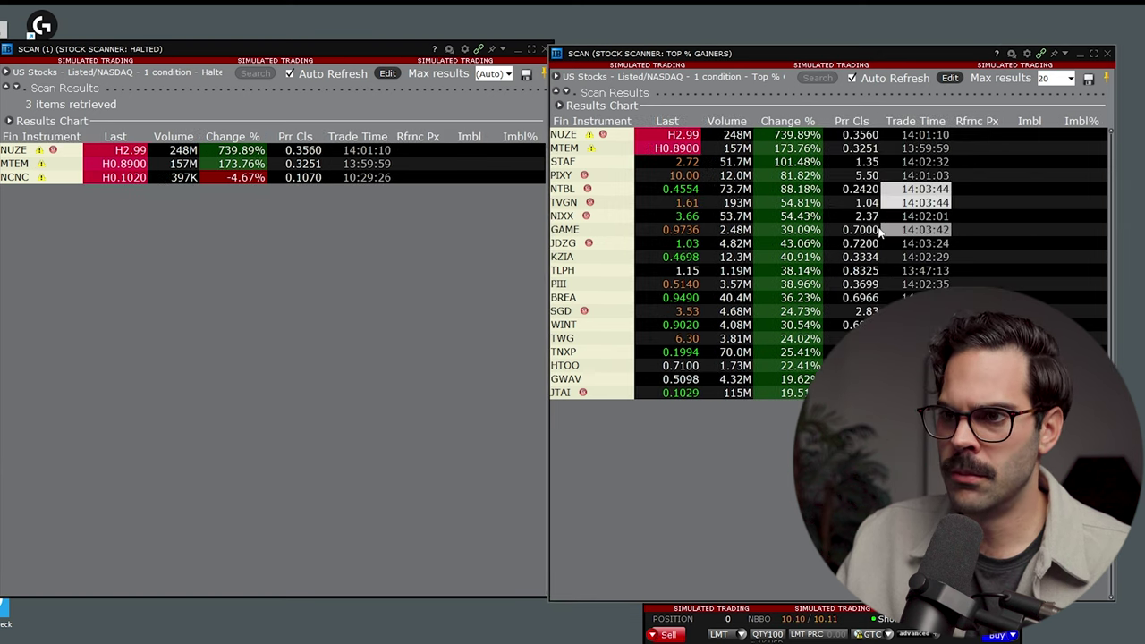
{"action": "left_click", "coordinate": [213, 284]}
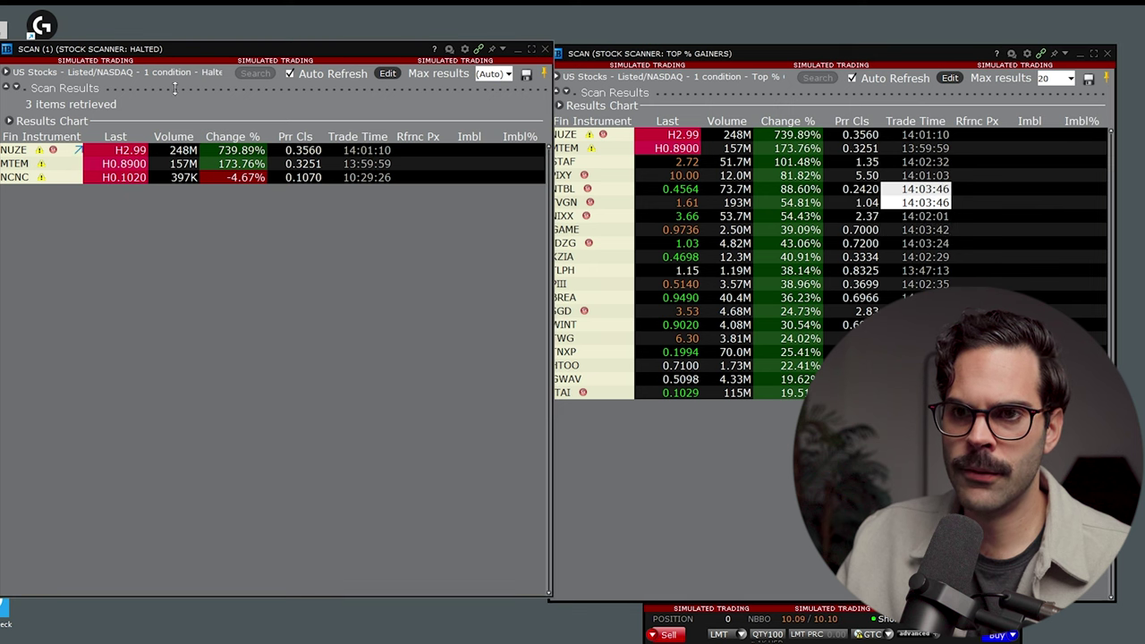
{"action": "right_click", "coordinate": [712, 132]}
{"action": "left_click", "coordinate": [766, 224]}
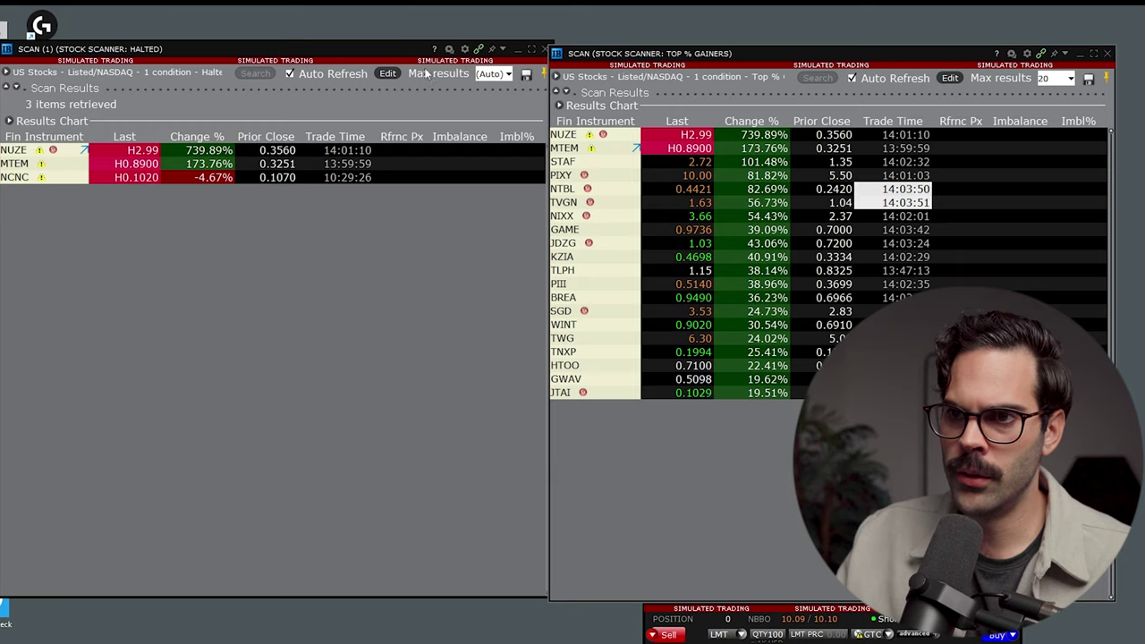
{"action": "left_click_drag", "start_coordinate": [416, 56], "coordinate": [419, 79]}
{"action": "left_click_drag", "start_coordinate": [667, 46], "coordinate": [711, 63]}
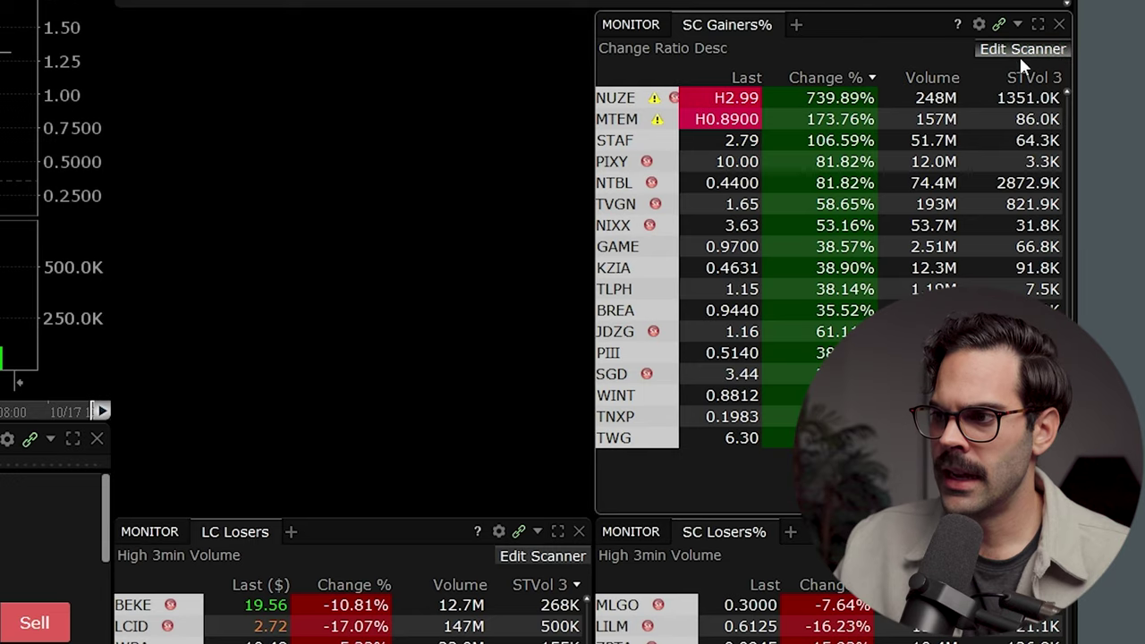
Add the Reference Price field to the SC Gainers% scanner, searching the fields for "ref", and finish editing.
{"action": "left_click", "coordinate": [869, 181]}
{"action": "left_click", "coordinate": [188, 433]}
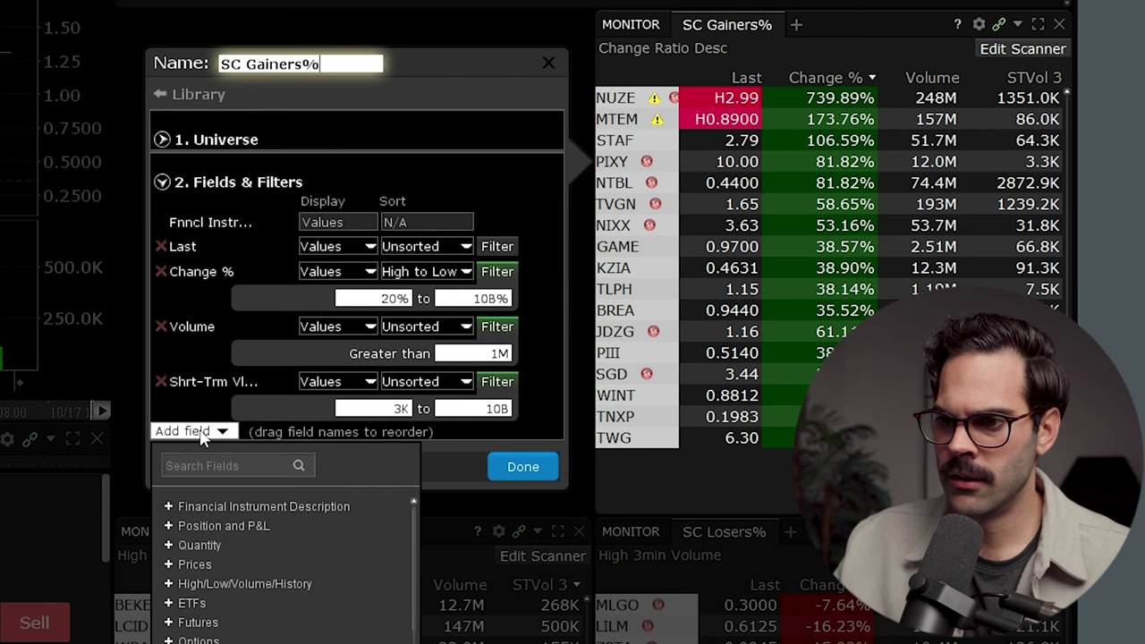
{"action": "left_click", "coordinate": [237, 466]}
{"action": "type", "text": "ref"}
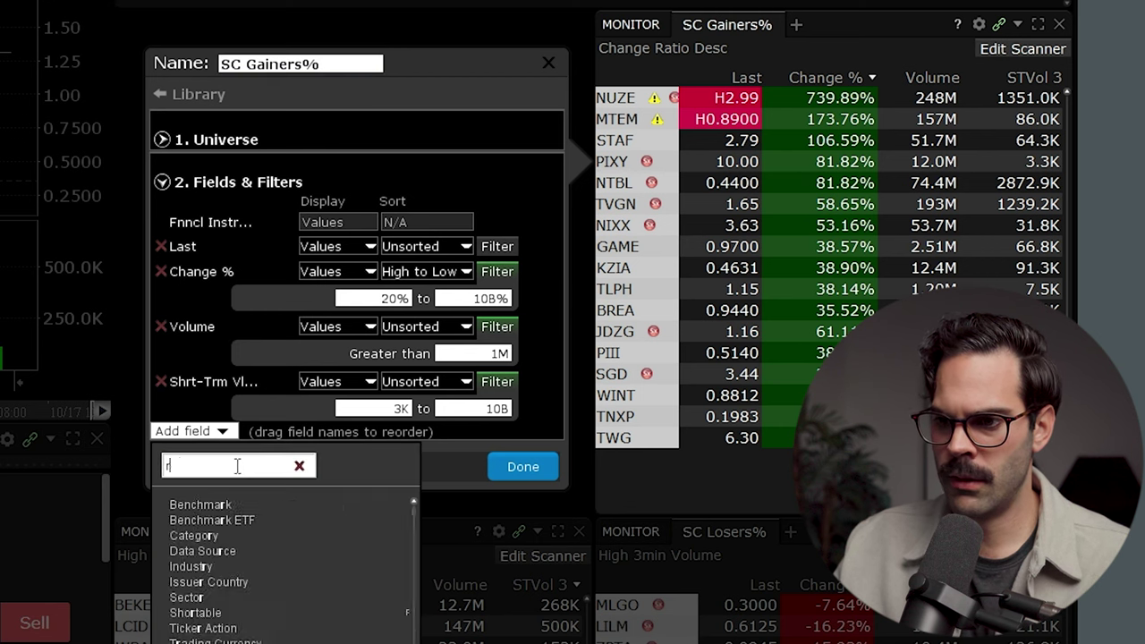
{"action": "left_click", "coordinate": [237, 507]}
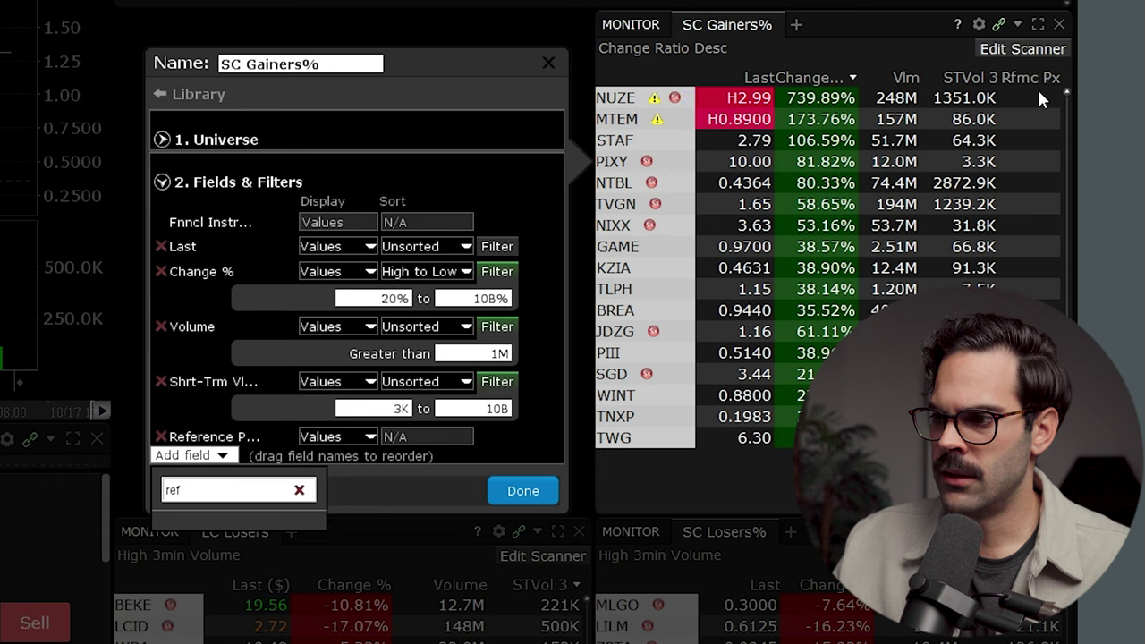
{"action": "left_click", "coordinate": [522, 490]}
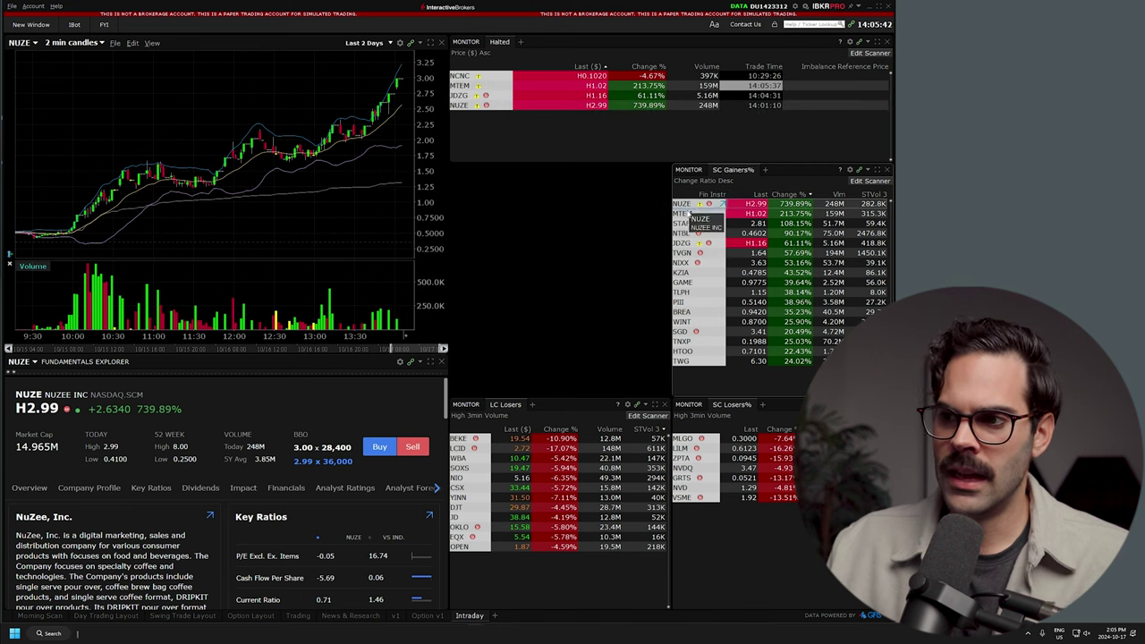
Load MTEM from the SC Gainers% scanner into the chart and examine its most recent candles up close.
{"action": "left_click", "coordinate": [685, 215]}
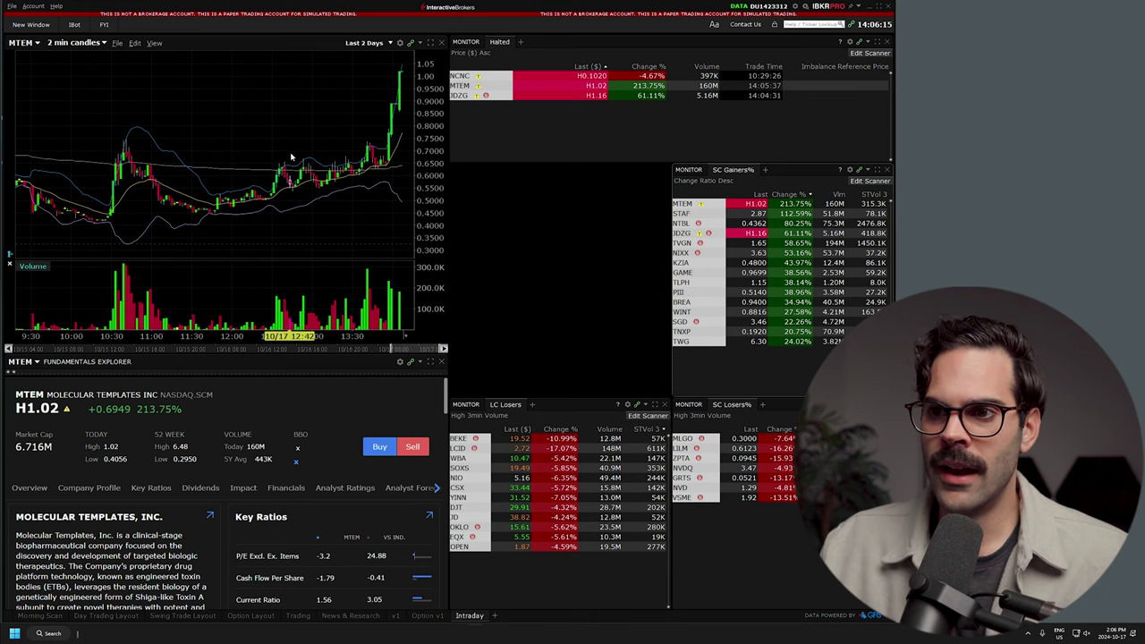
{"action": "scroll", "coordinate": [402, 61], "scroll_direction": "up", "scroll_amount": 3}
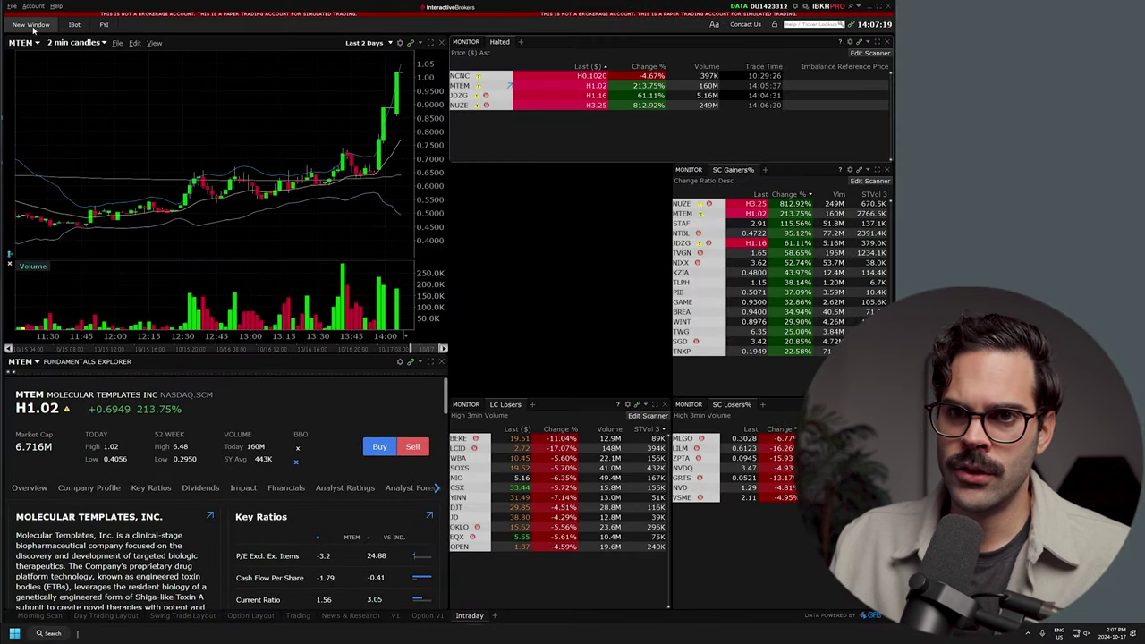
Open a new Mosaic Market Scanner, create a custom scan and name it Halt$.
{"action": "left_click", "coordinate": [30, 24]}
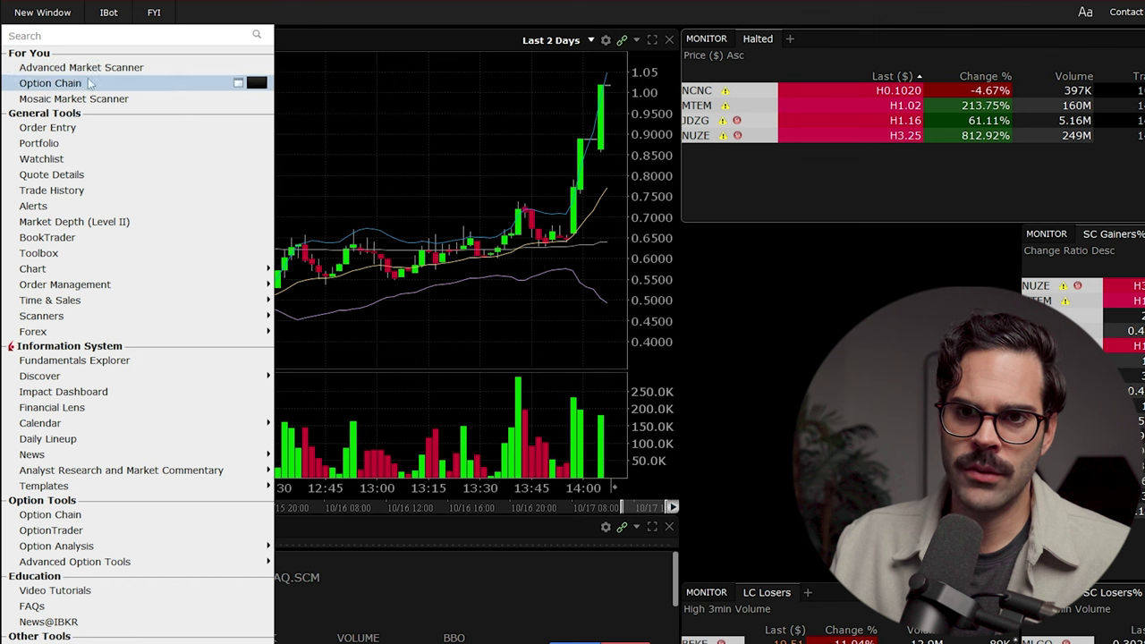
{"action": "left_click", "coordinate": [106, 99]}
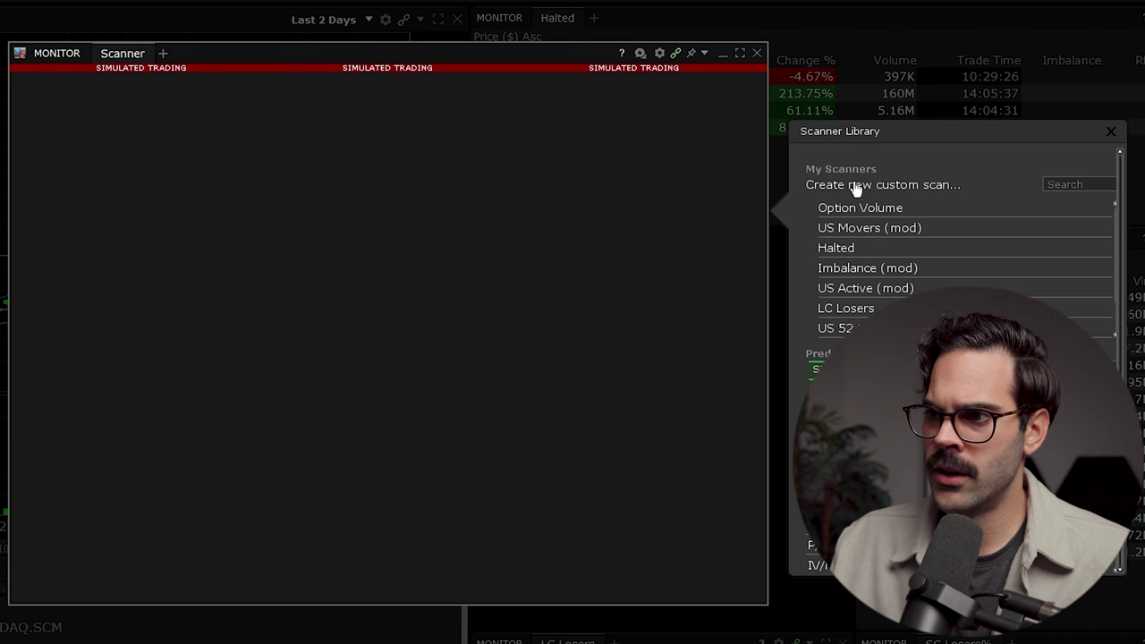
{"action": "left_click", "coordinate": [856, 188]}
{"action": "left_click", "coordinate": [875, 132]}
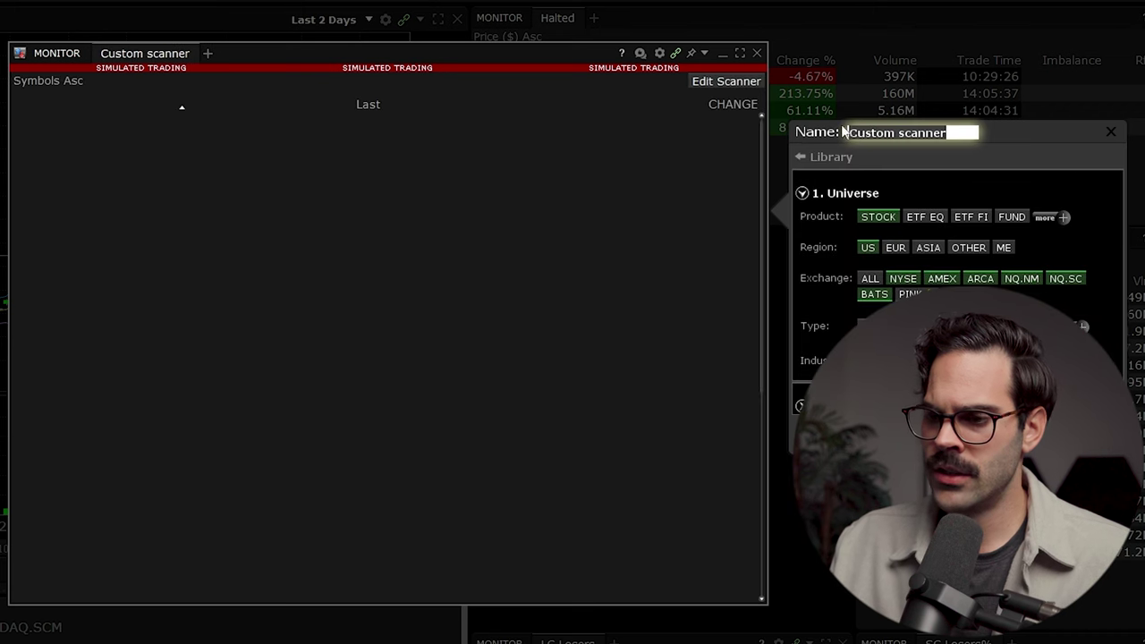
{"action": "type", "text": "Halts"}
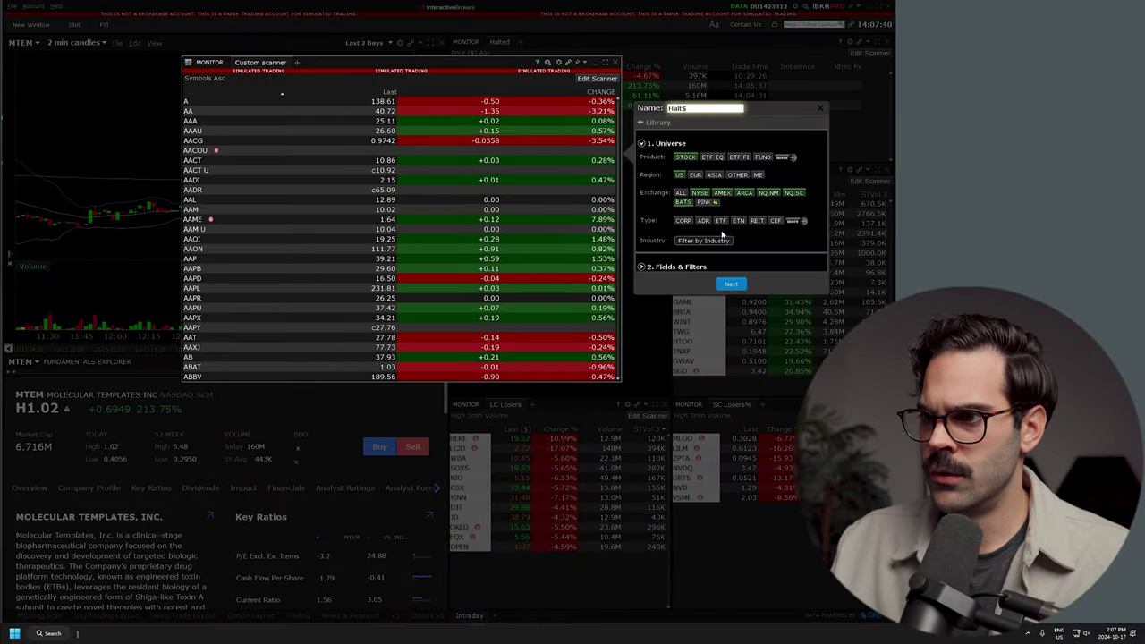
Accept the Halt$ scan's default universe, delete its Change field and add a Halted field filtered to Halted, searching for "hal".
{"action": "left_click", "coordinate": [733, 286]}
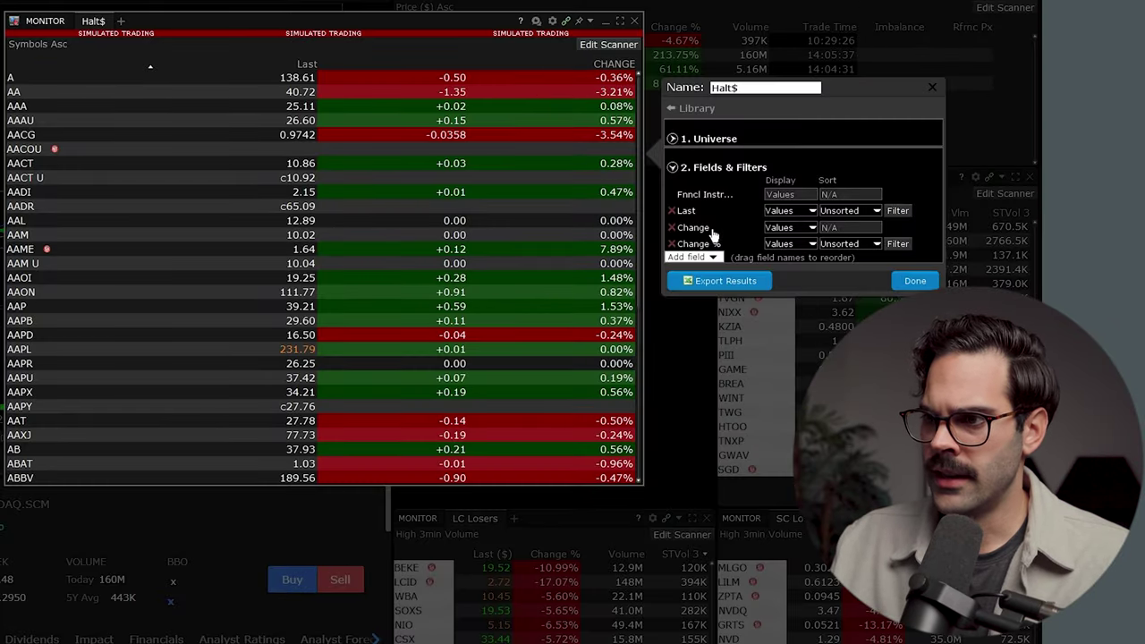
{"action": "left_click", "coordinate": [672, 228]}
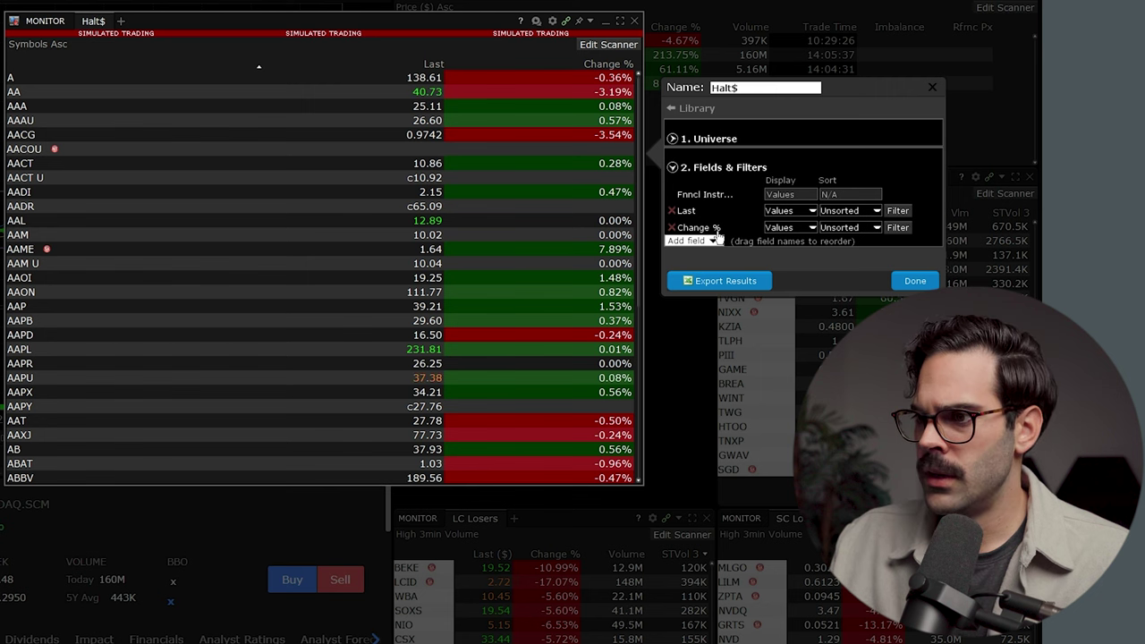
{"action": "left_click", "coordinate": [714, 241]}
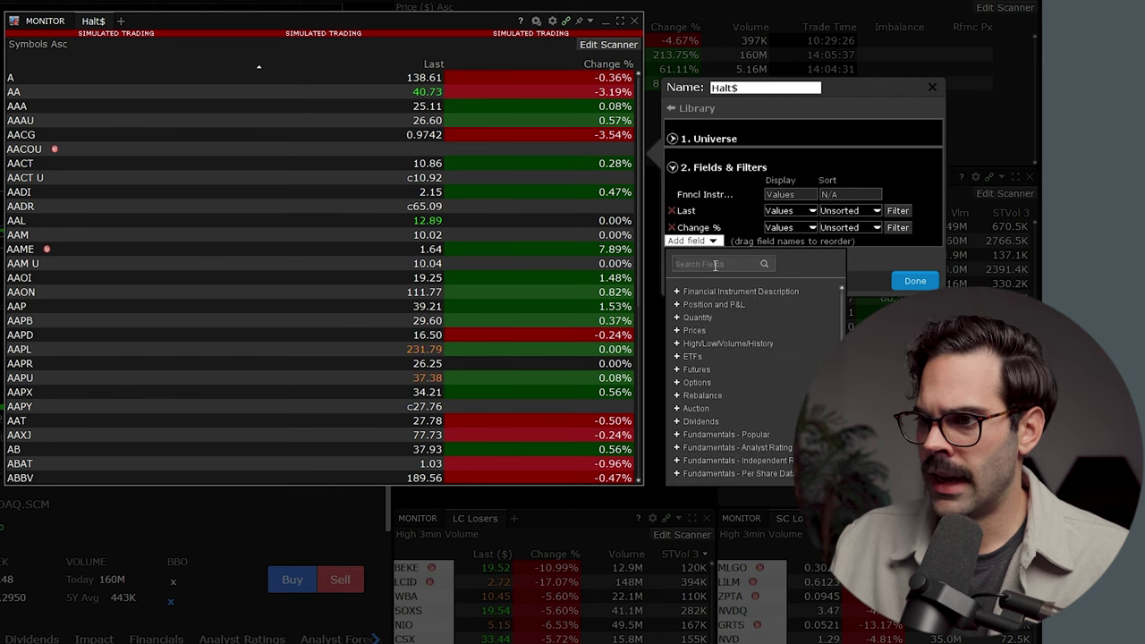
{"action": "type", "text": "hal"}
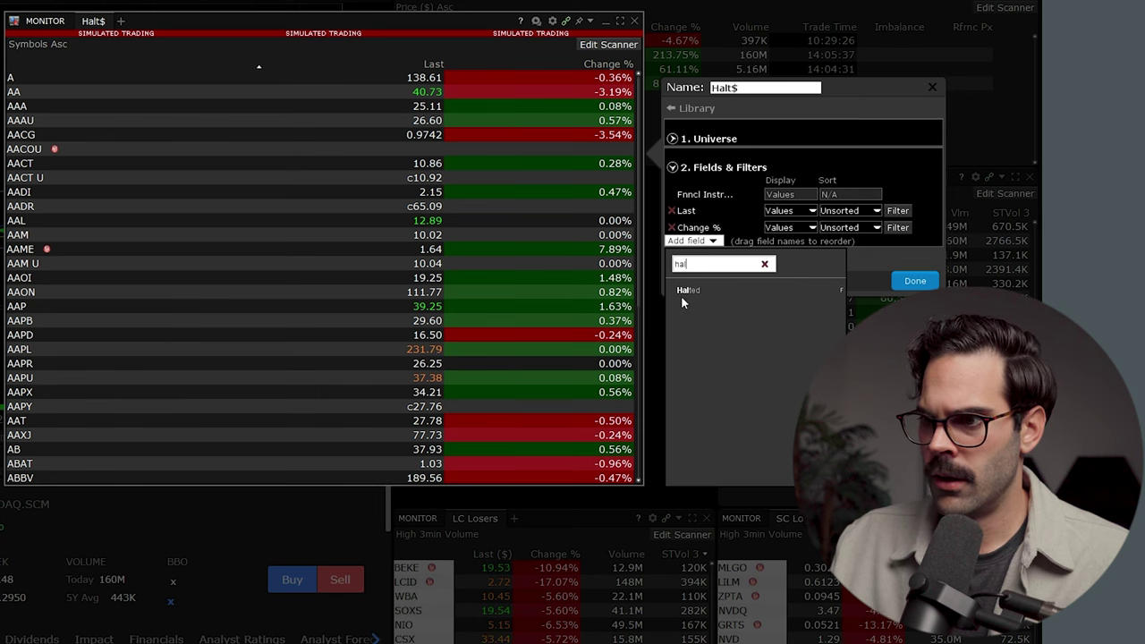
{"action": "left_click", "coordinate": [685, 292]}
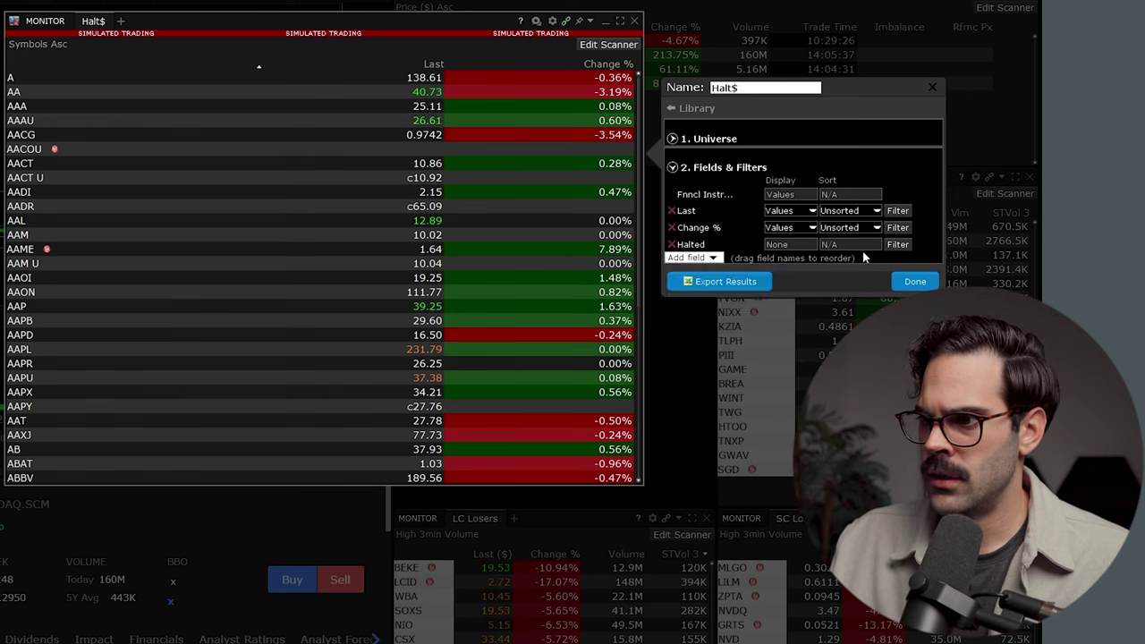
{"action": "left_click", "coordinate": [897, 246]}
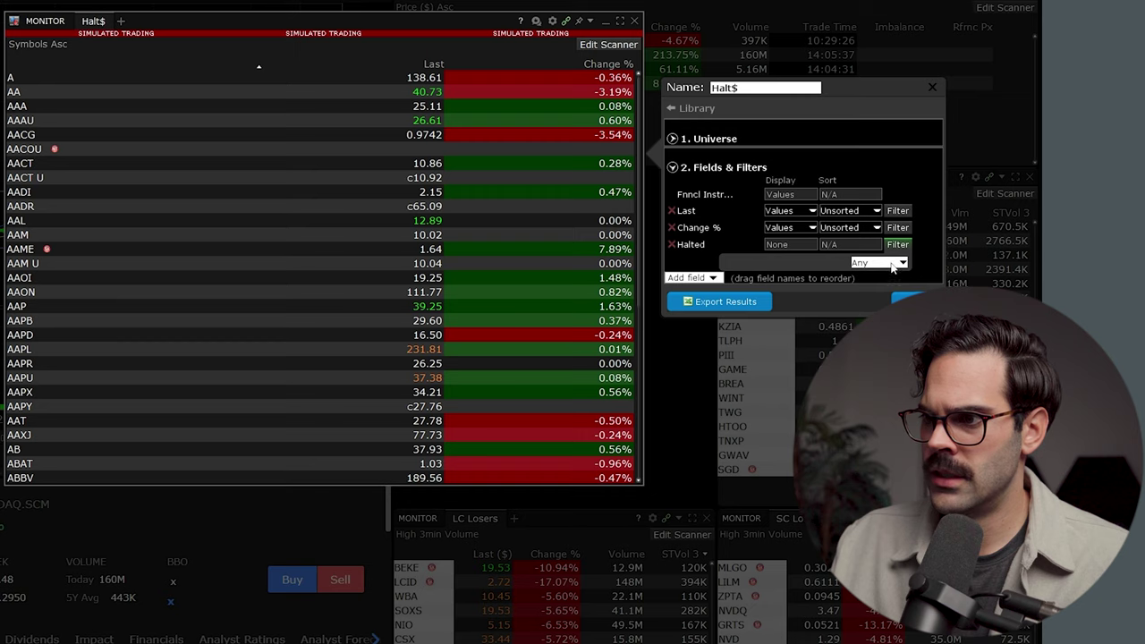
{"action": "left_click", "coordinate": [892, 263]}
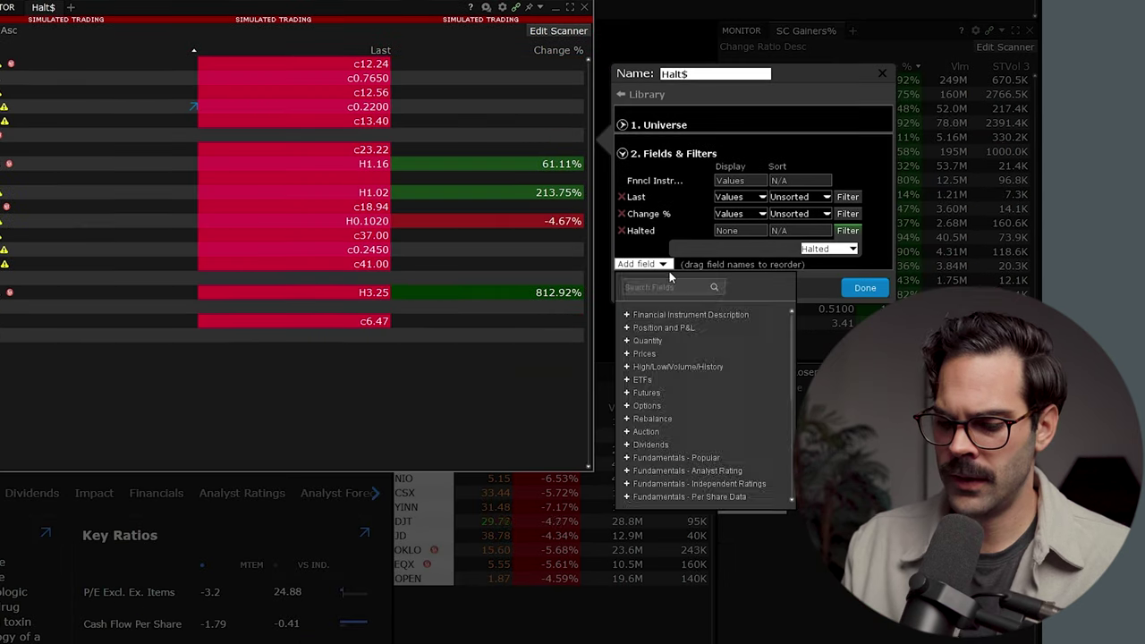
Add the Volume field to the Halt$ scanner with a filter of greater than 50K.
{"action": "type", "text": "volume"}
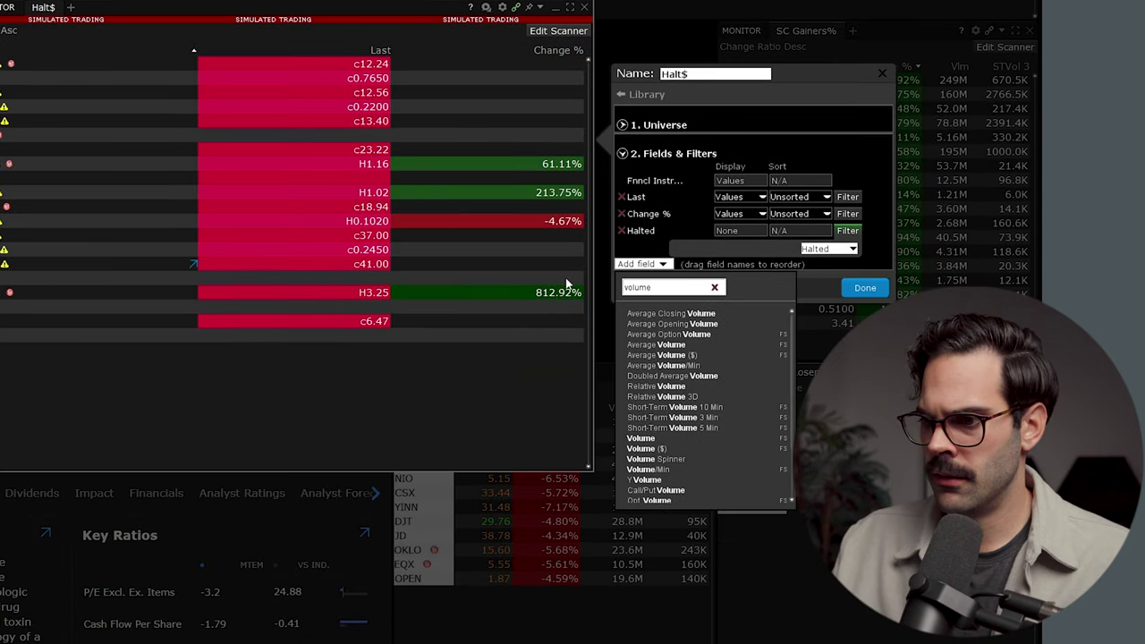
{"action": "left_click", "coordinate": [641, 437]}
{"action": "left_click", "coordinate": [850, 268]}
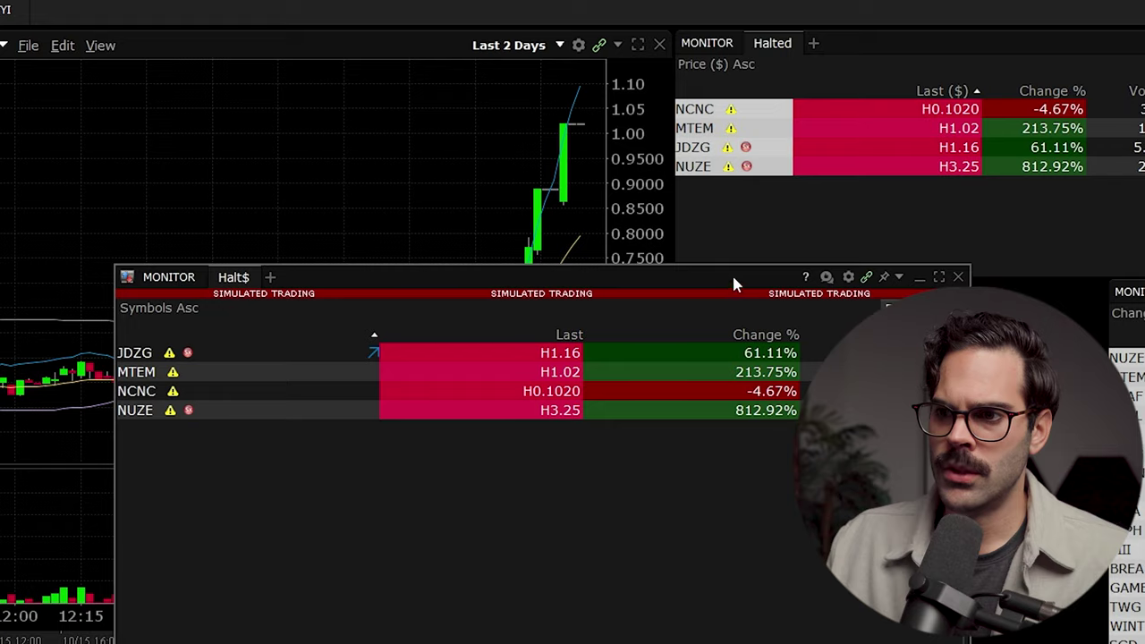
Submit buy orders for JDZG and STAF from their last prices in the scanners, acknowledging the halted-security warning.
{"action": "left_click_drag", "start_coordinate": [596, 300], "coordinate": [607, 216]}
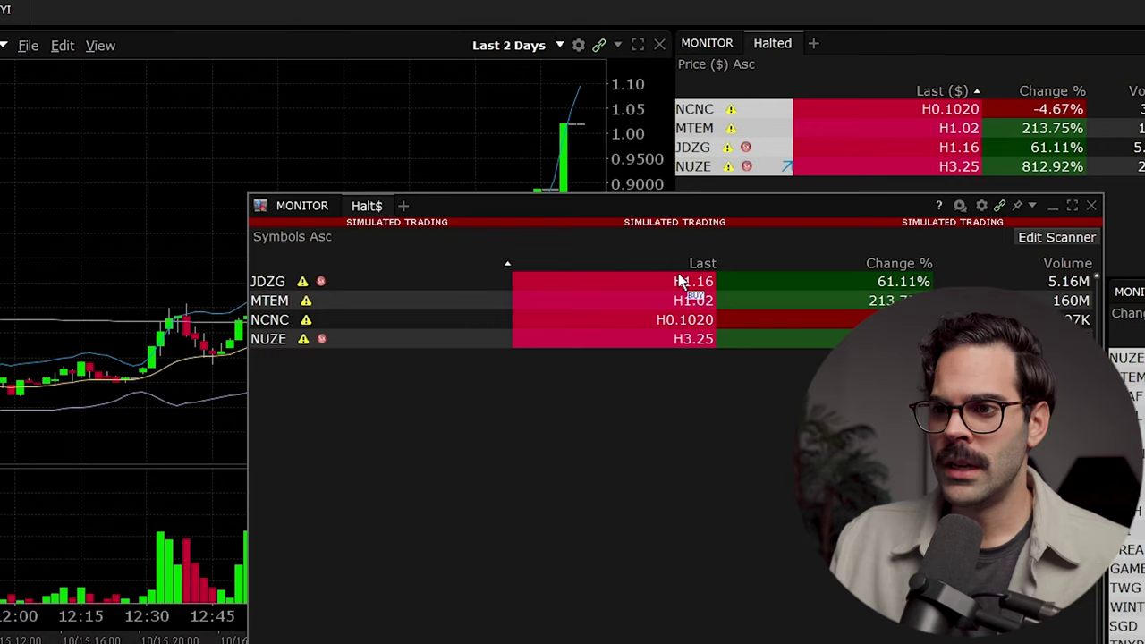
{"action": "mouse_move", "coordinate": [680, 281]}
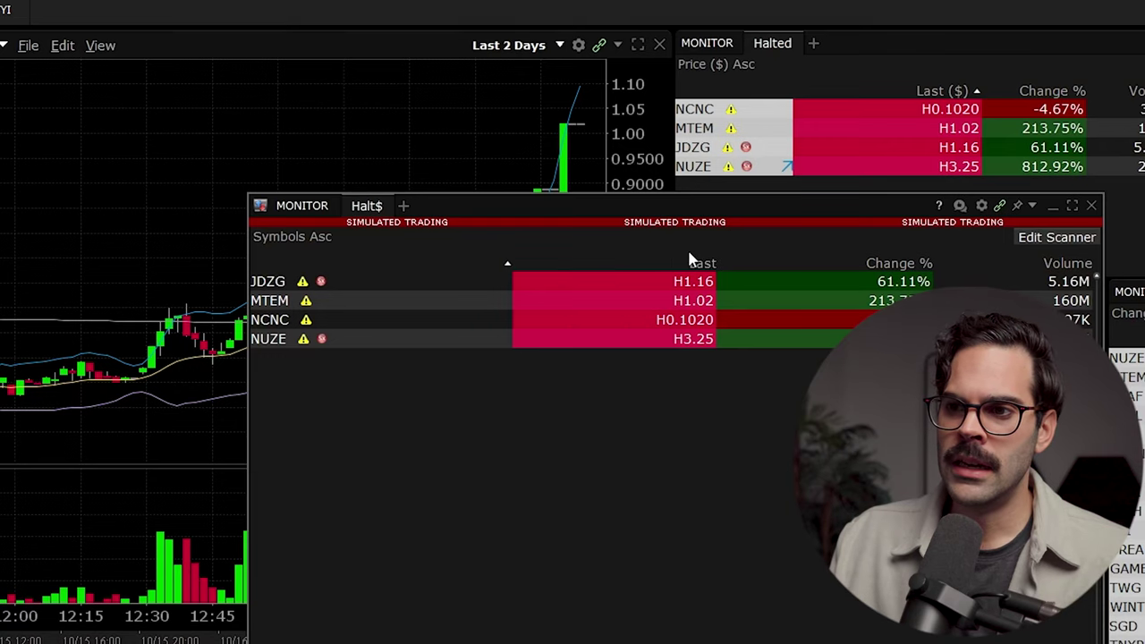
{"action": "left_click", "coordinate": [651, 281]}
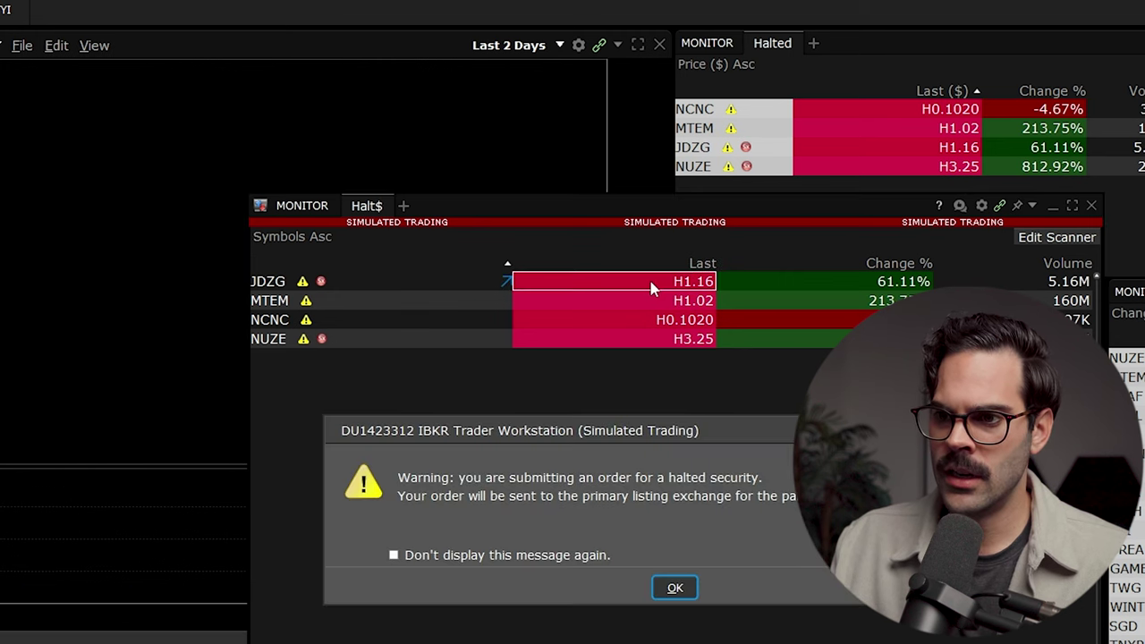
{"action": "left_click", "coordinate": [674, 589]}
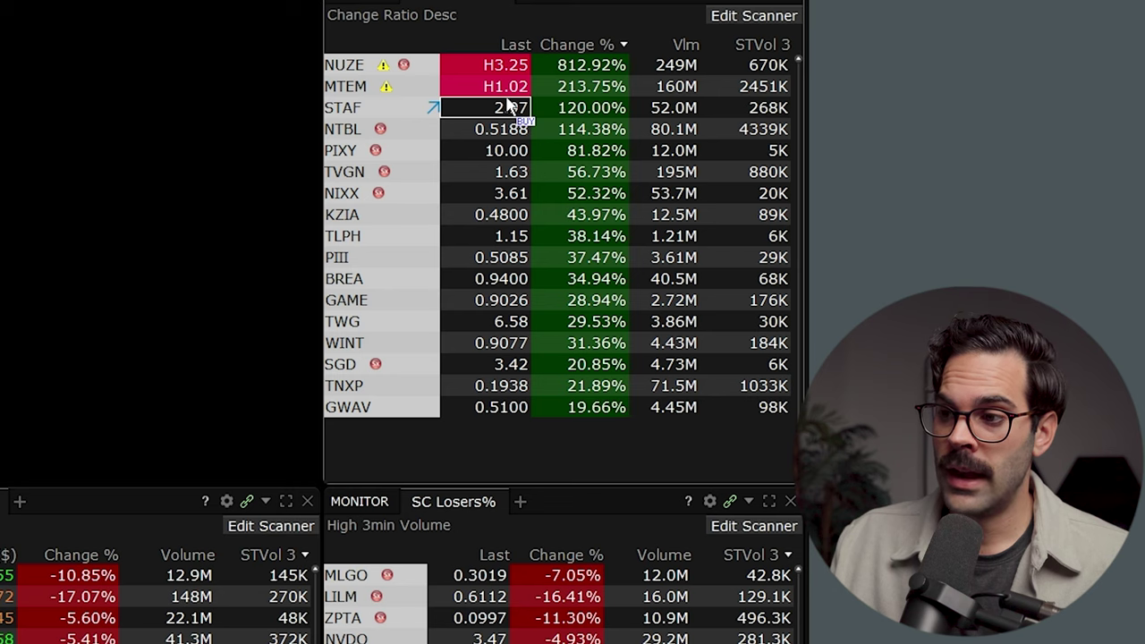
{"action": "left_click", "coordinate": [510, 107]}
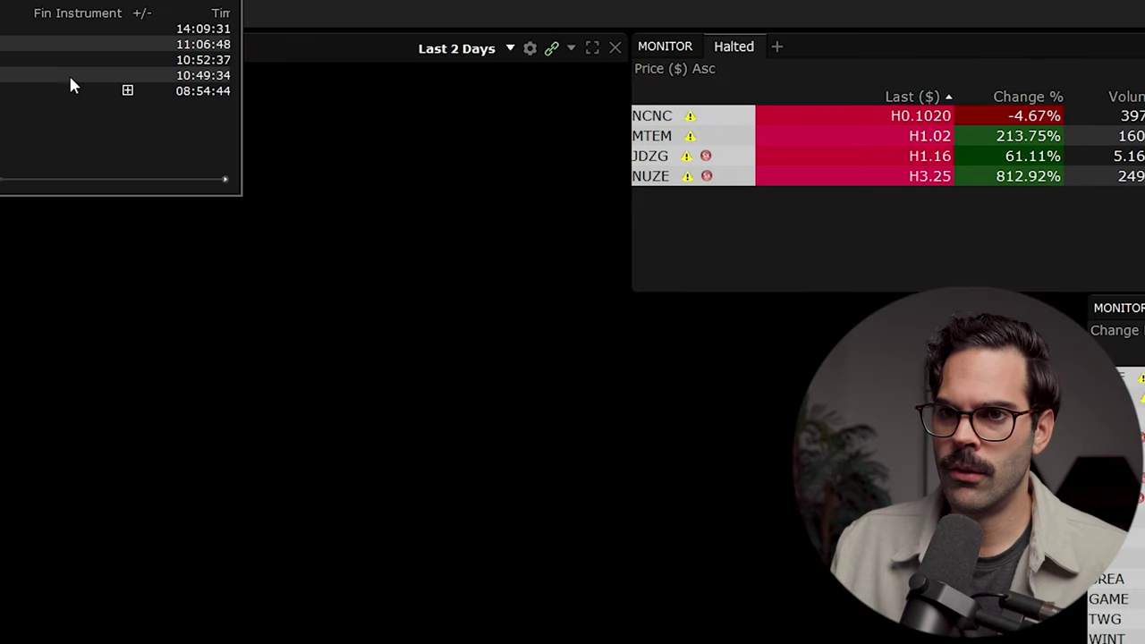
{"action": "mouse_move", "coordinate": [4, 4]}
{"action": "left_mouse_down"}
{"action": "mouse_move", "coordinate": [433, 164]}
{"action": "mouse_move", "coordinate": [362, 144]}
{"action": "left_mouse_up"}
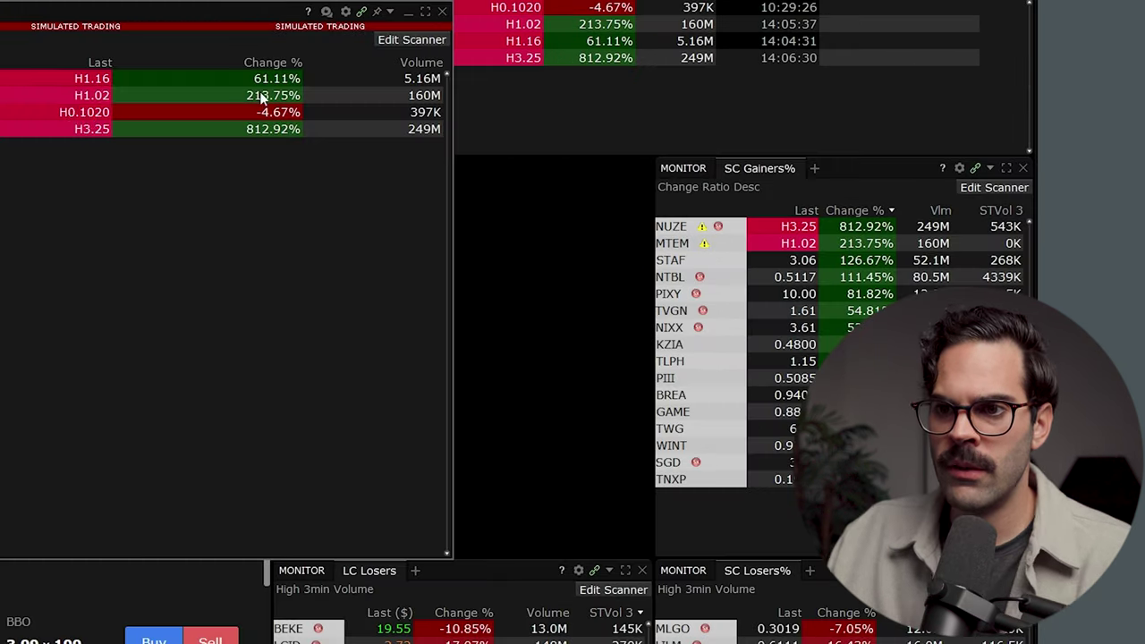
Replace the Last field in the Halt$ scanner with Last ($), searching the fields for "last", and finish editing.
{"action": "left_click", "coordinate": [430, 39]}
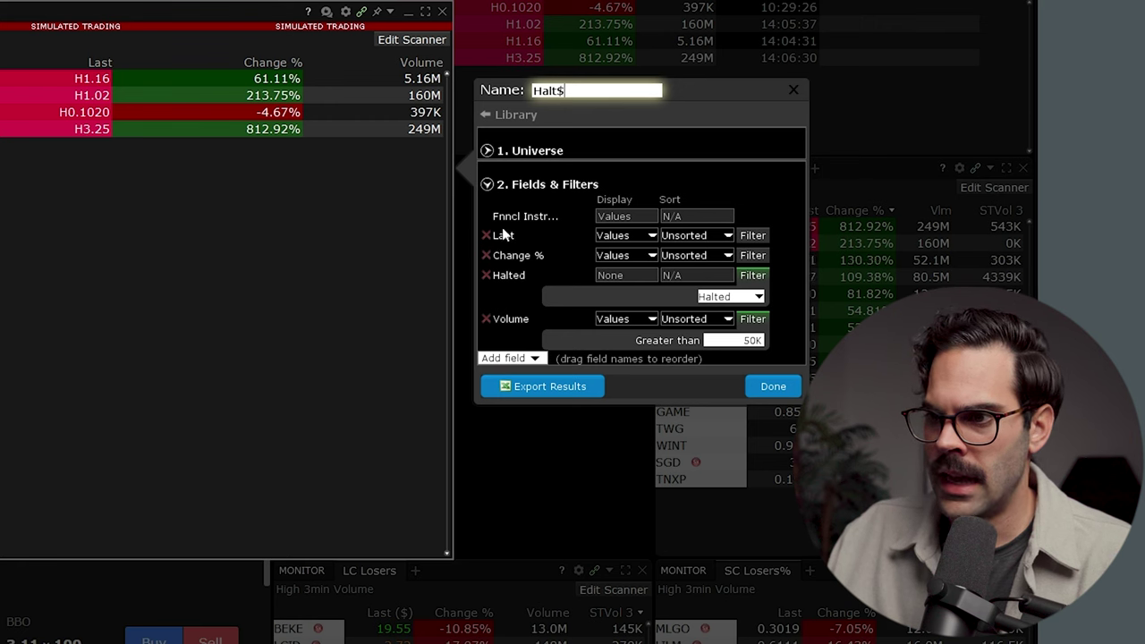
{"action": "left_click", "coordinate": [485, 235]}
{"action": "left_click", "coordinate": [511, 338]}
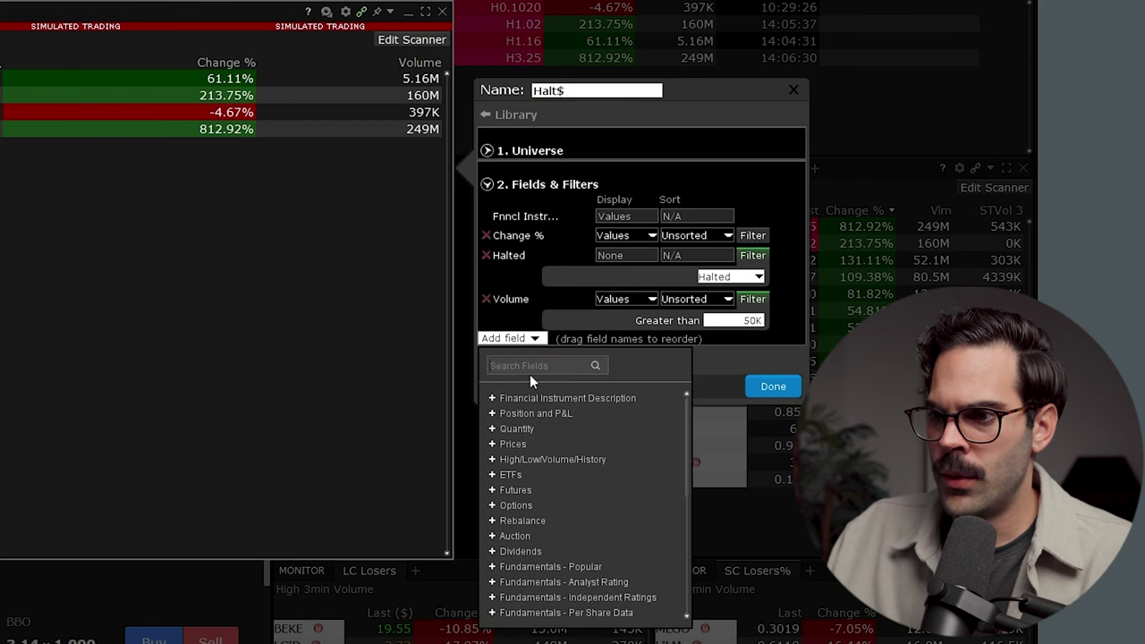
{"action": "left_click", "coordinate": [530, 366]}
{"action": "type", "text": "last"}
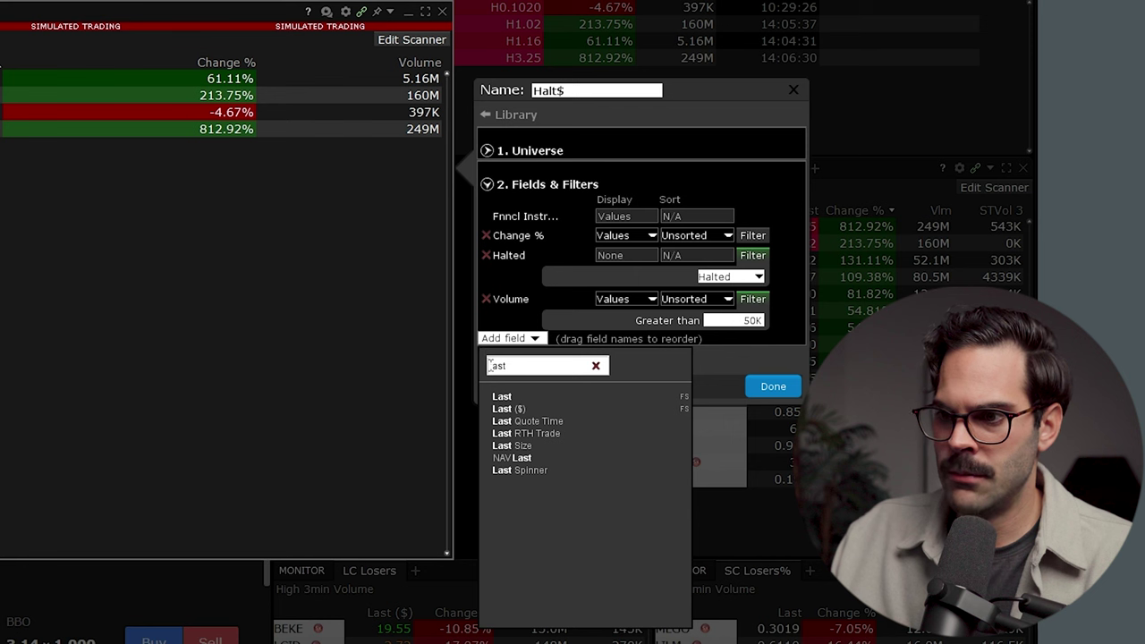
{"action": "left_click", "coordinate": [511, 408]}
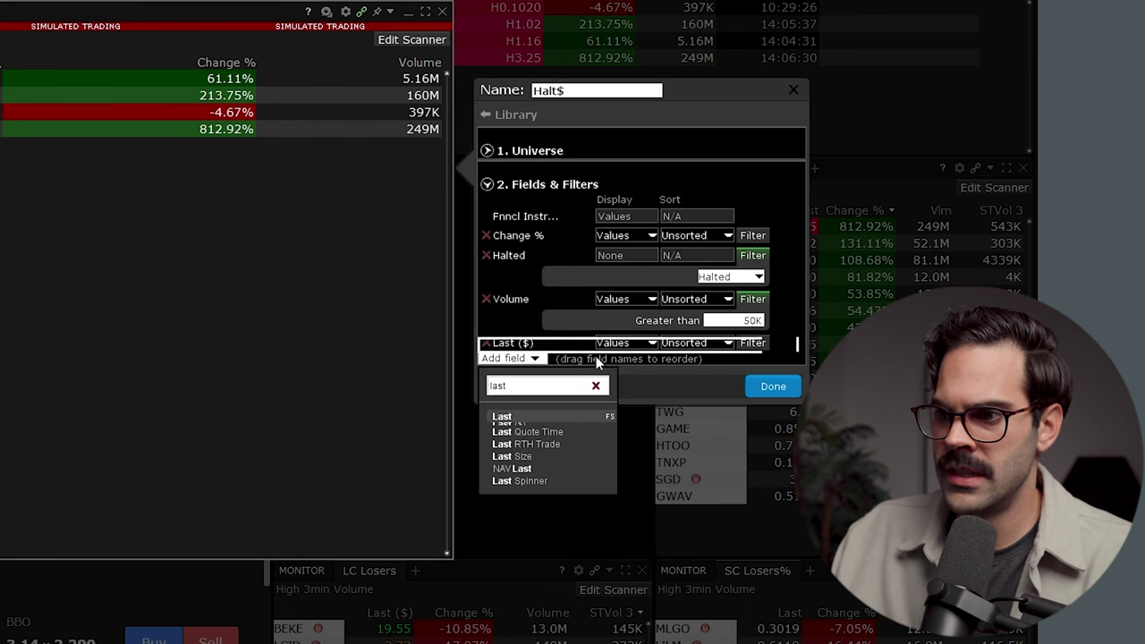
{"action": "left_click", "coordinate": [775, 388]}
{"action": "left_click", "coordinate": [775, 388]}
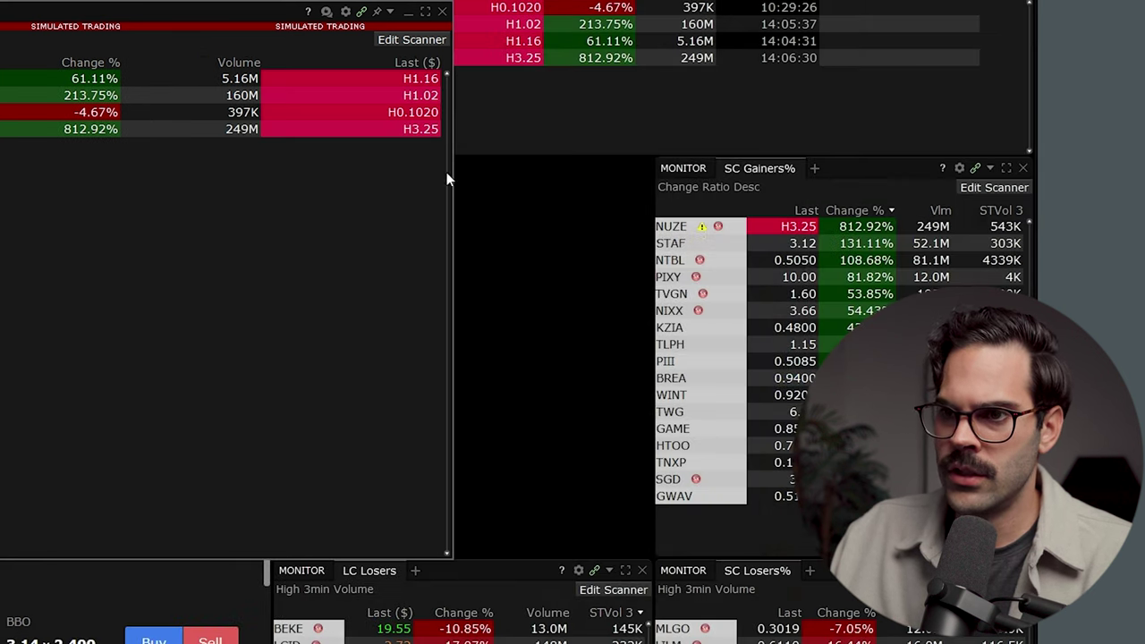
Move the Last ($) column ahead of Change % in the Halt$ scanner and narrow the instrument and Change % columns.
{"action": "left_click_drag", "start_coordinate": [364, 67], "coordinate": [0, 82]}
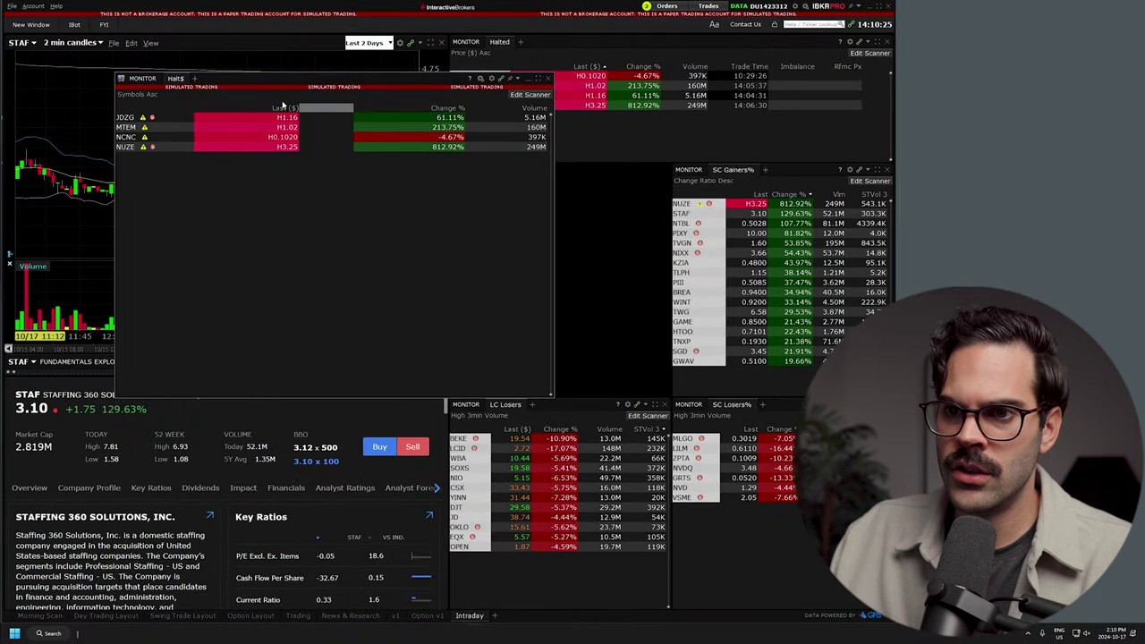
{"action": "left_click", "coordinate": [336, 127]}
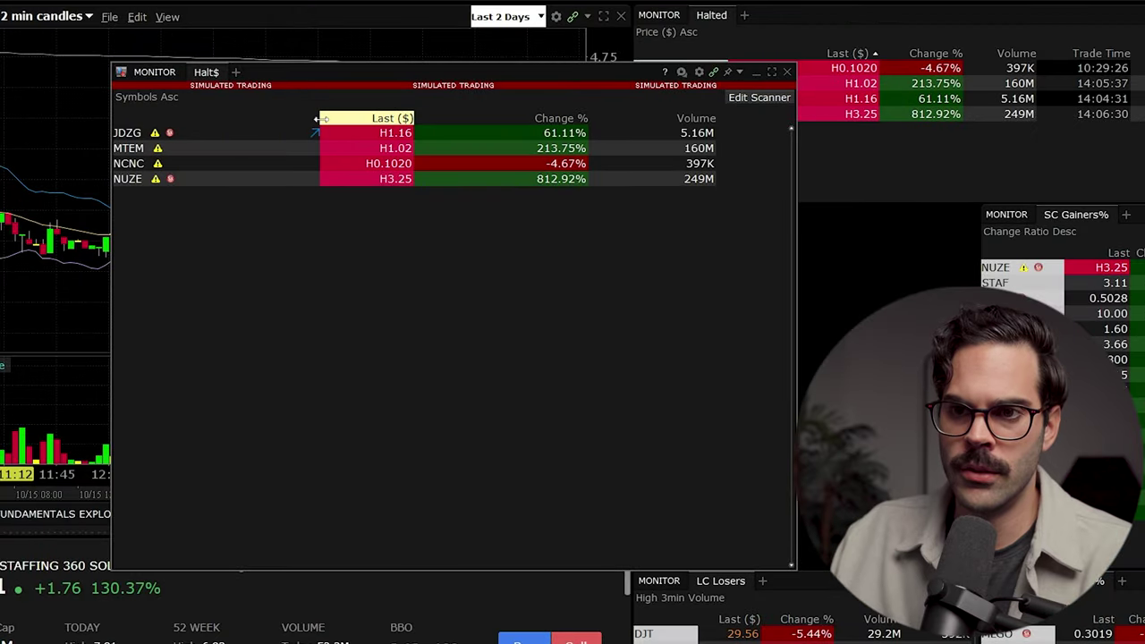
{"action": "left_click_drag", "start_coordinate": [247, 108], "coordinate": [170, 109]}
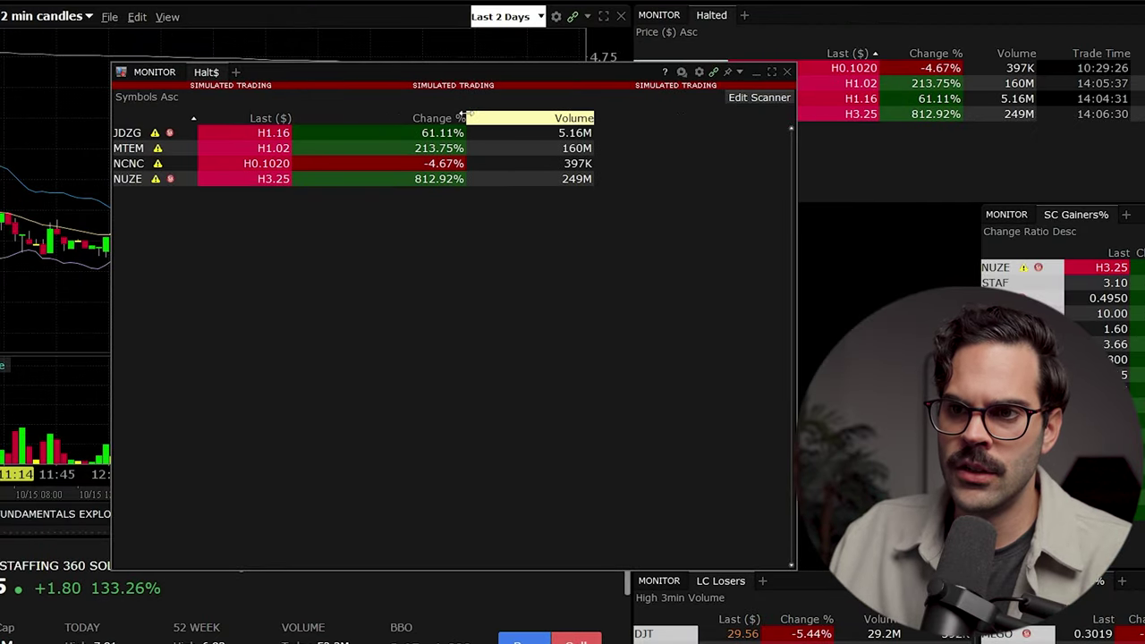
{"action": "left_click_drag", "start_coordinate": [466, 118], "coordinate": [372, 118]}
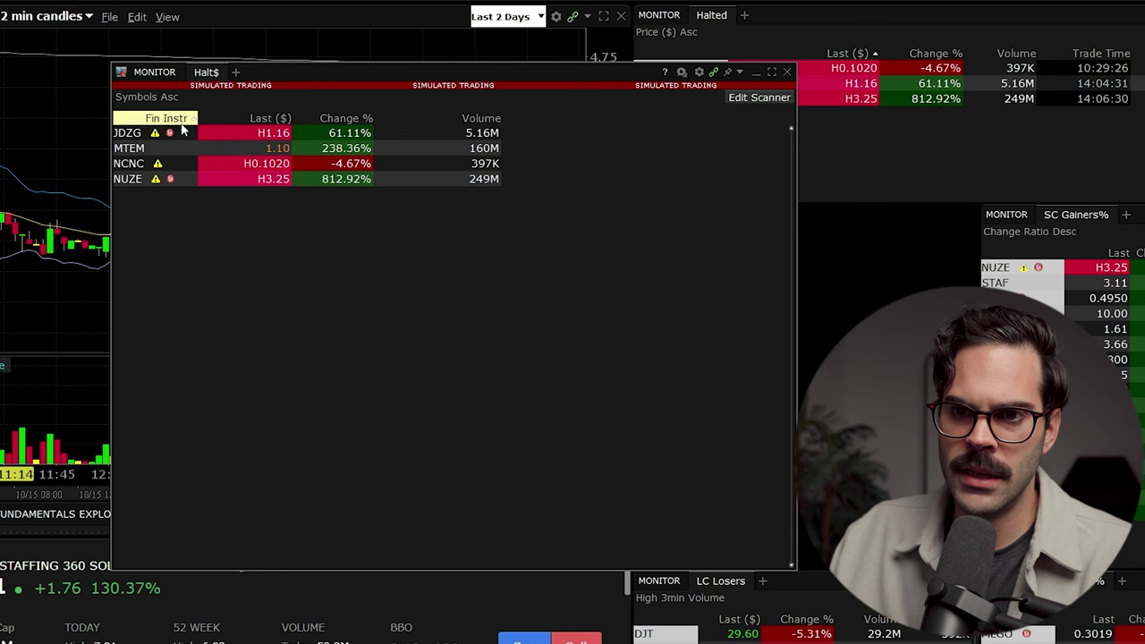
Set the current widths of the Financial Instrument, Last ($) and Change % columns as their maximum.
{"action": "right_click", "coordinate": [179, 120]}
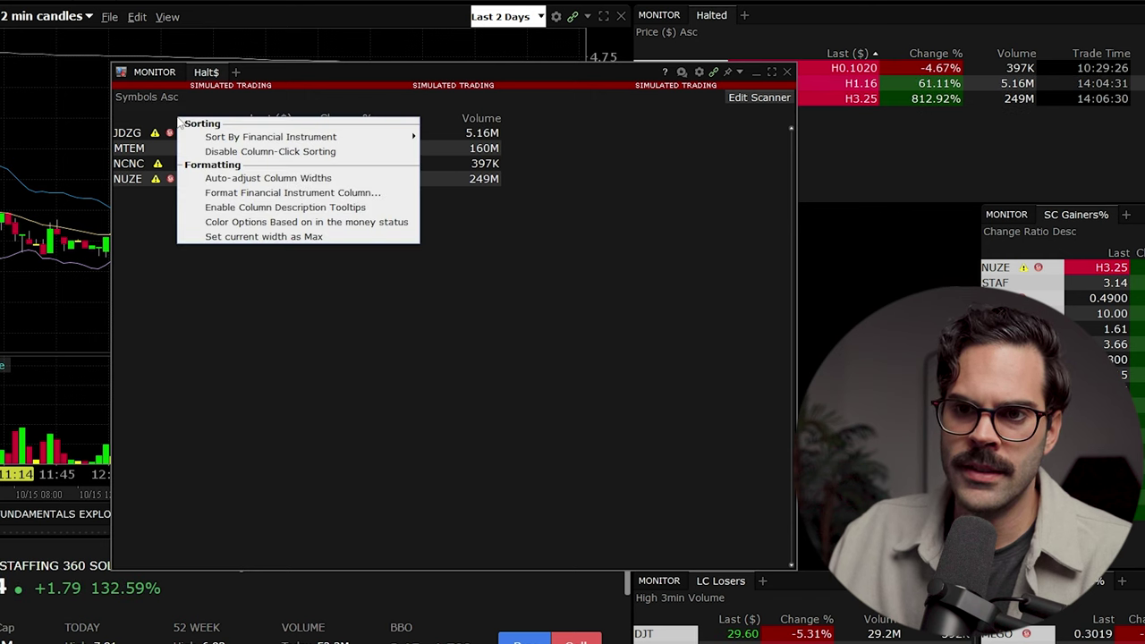
{"action": "left_click", "coordinate": [264, 237]}
{"action": "right_click", "coordinate": [268, 119]}
{"action": "left_click", "coordinate": [318, 232]}
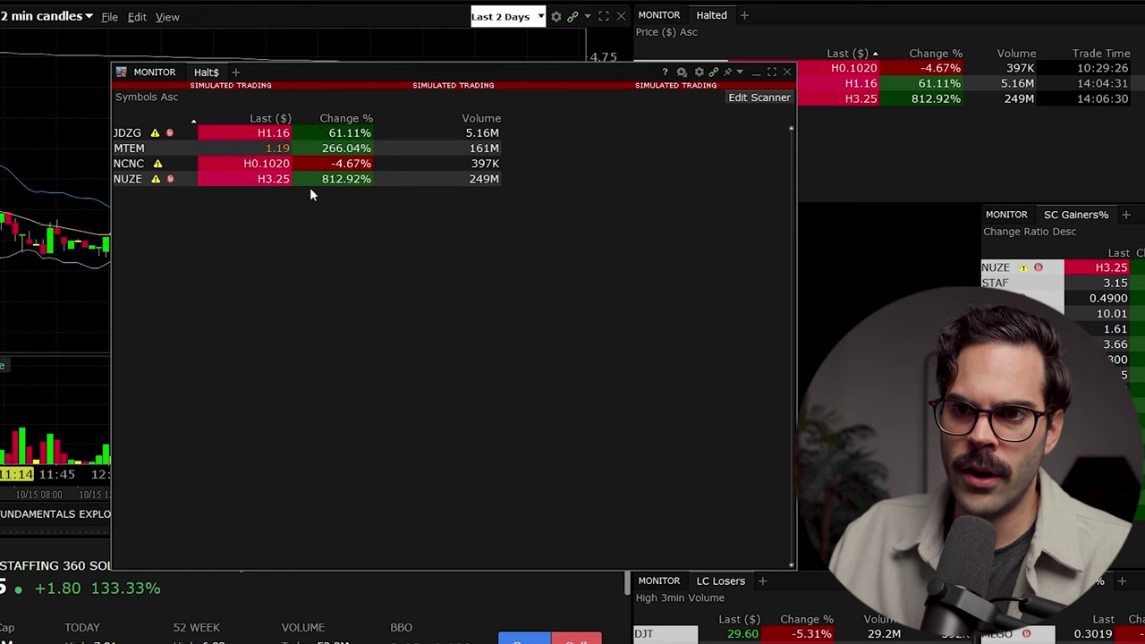
{"action": "right_click", "coordinate": [332, 125]}
{"action": "left_click", "coordinate": [368, 237]}
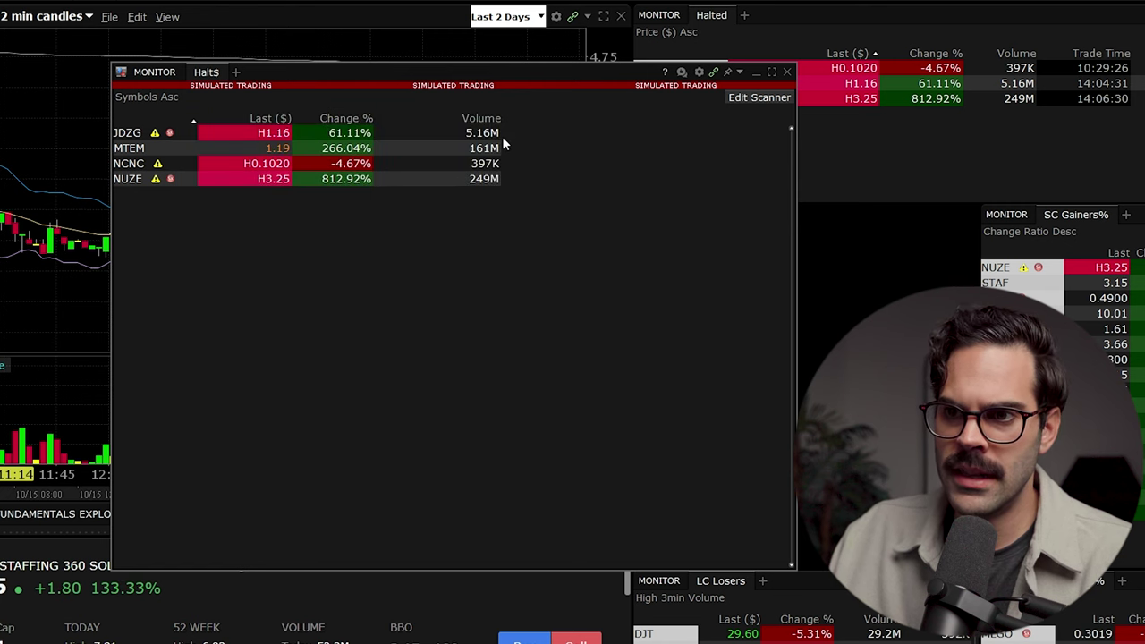
Narrow the Volume column, set its current width as maximum, and shrink the Halt$ window to fit its columns.
{"action": "left_click_drag", "start_coordinate": [499, 120], "coordinate": [462, 119]}
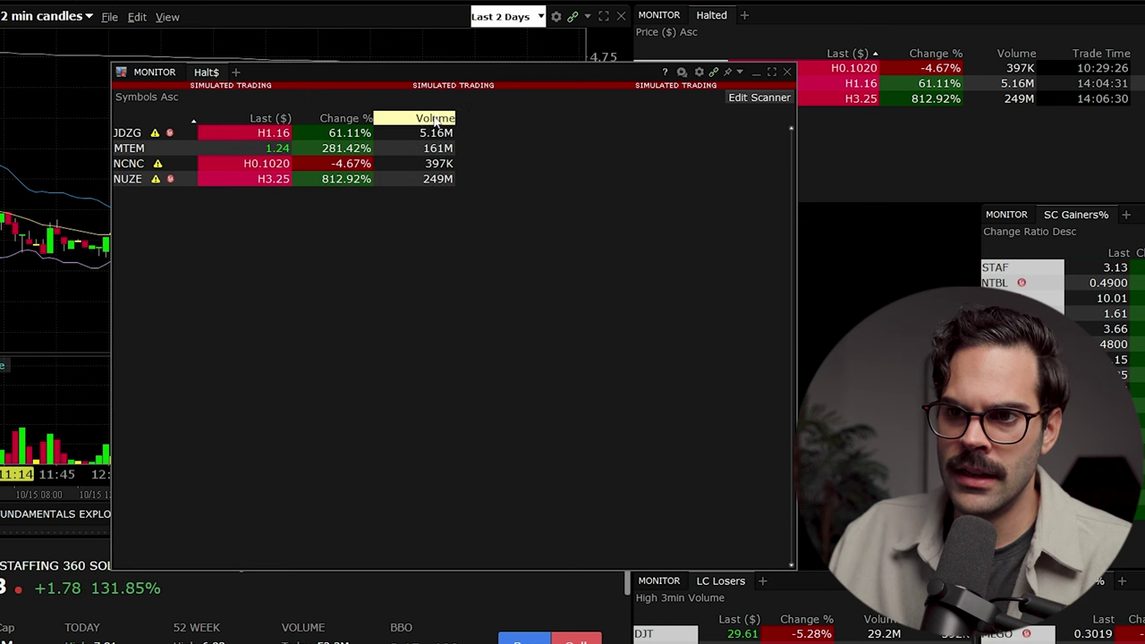
{"action": "right_click", "coordinate": [423, 123]}
{"action": "left_click", "coordinate": [465, 226]}
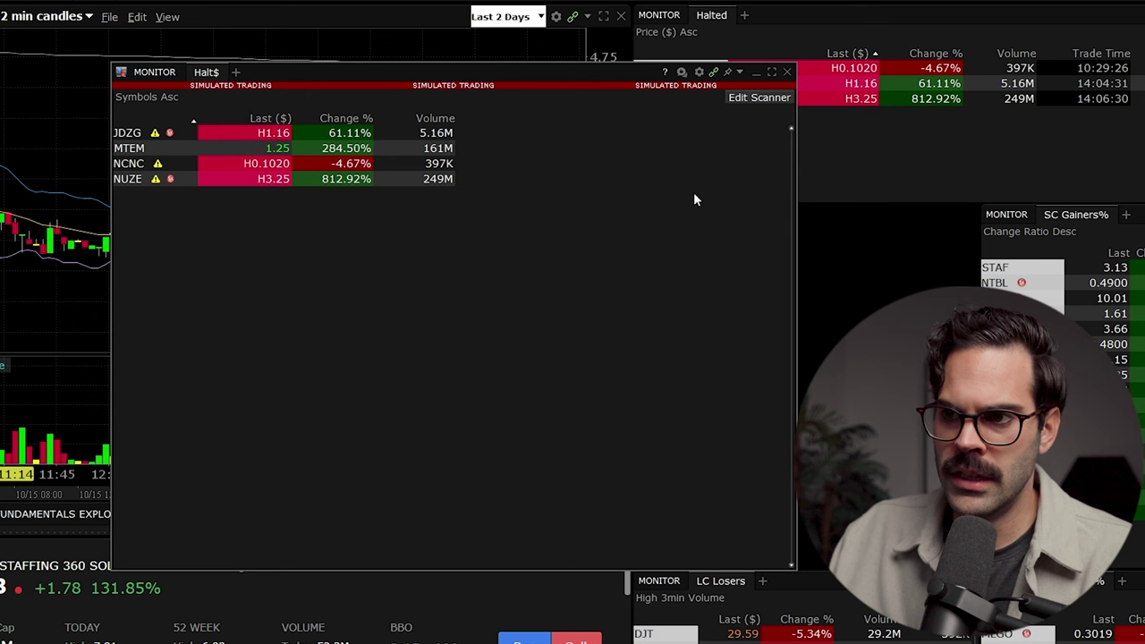
{"action": "left_click_drag", "start_coordinate": [795, 178], "coordinate": [505, 170]}
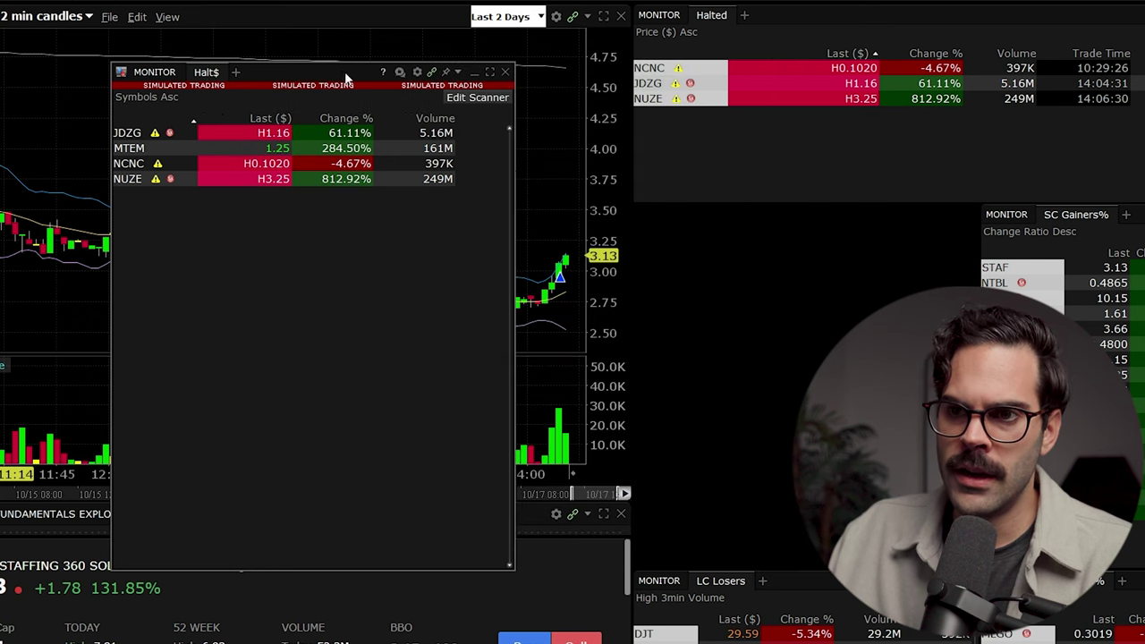
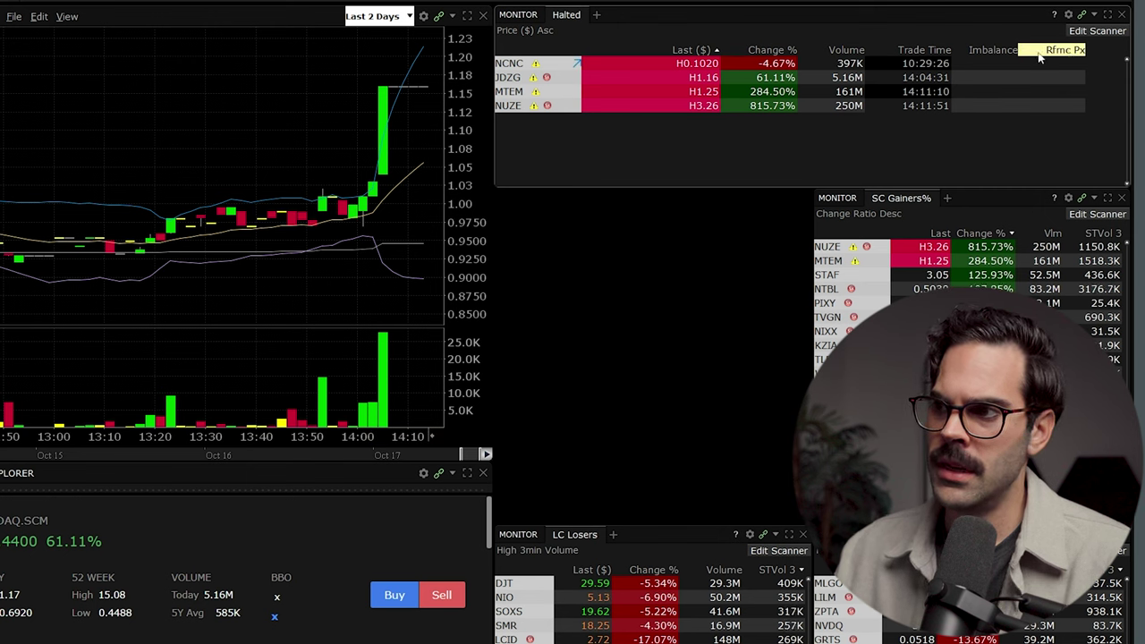
{"action": "left_click_drag", "start_coordinate": [1019, 50], "coordinate": [1075, 50]}
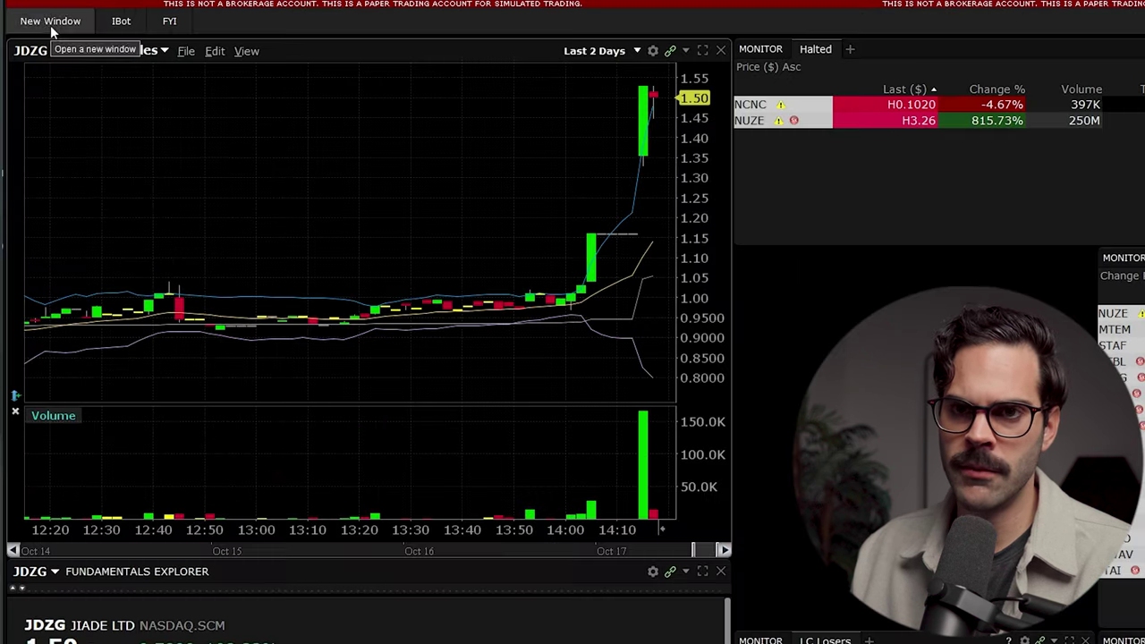
Open a new Mosaic scanner window, create a custom scanner named LC Gainers, and proceed to its fields and filters.
{"action": "left_click", "coordinate": [32, 26]}
{"action": "left_click", "coordinate": [58, 58]}
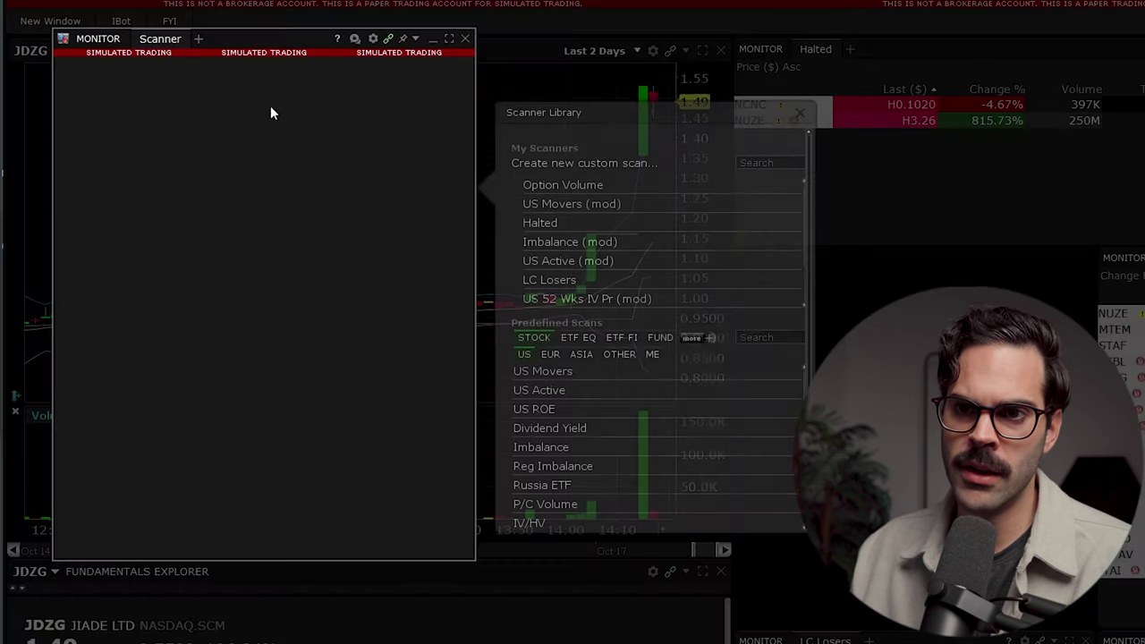
{"action": "left_click_drag", "start_coordinate": [336, 36], "coordinate": [889, 143]}
{"action": "left_click", "coordinate": [138, 181]}
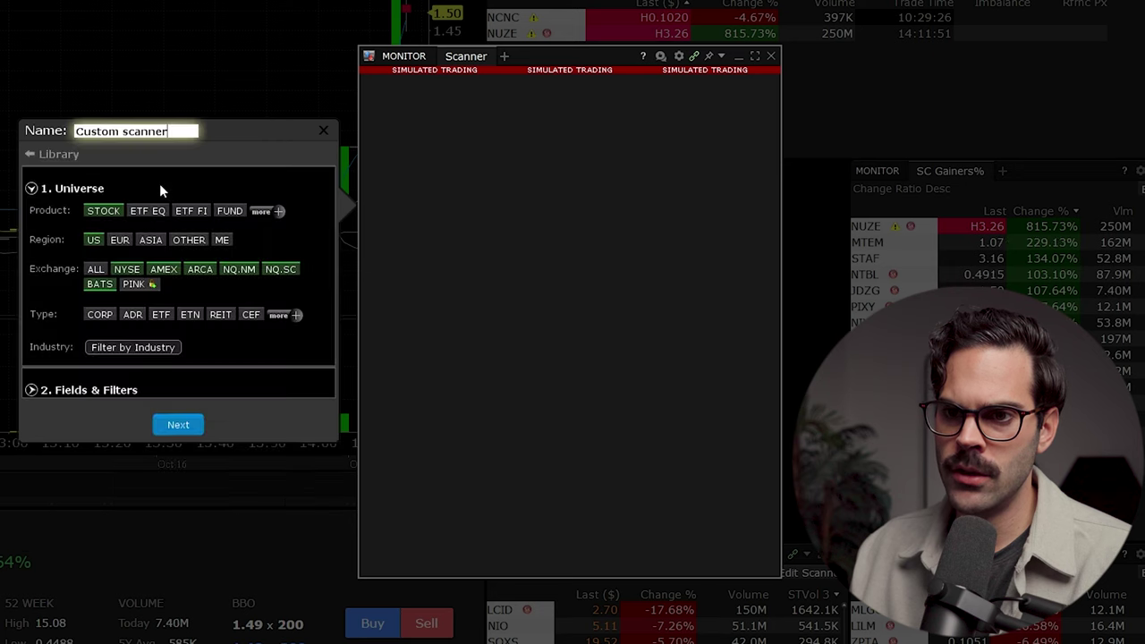
{"action": "type", "text": "L"}
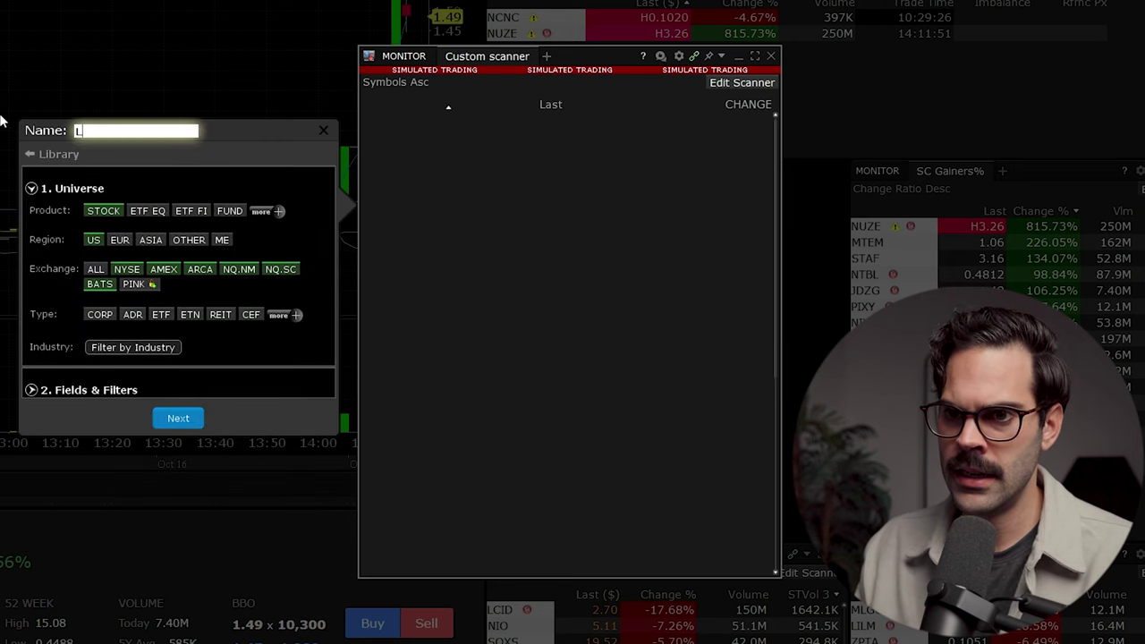
{"action": "type", "text": "c Gainers"}
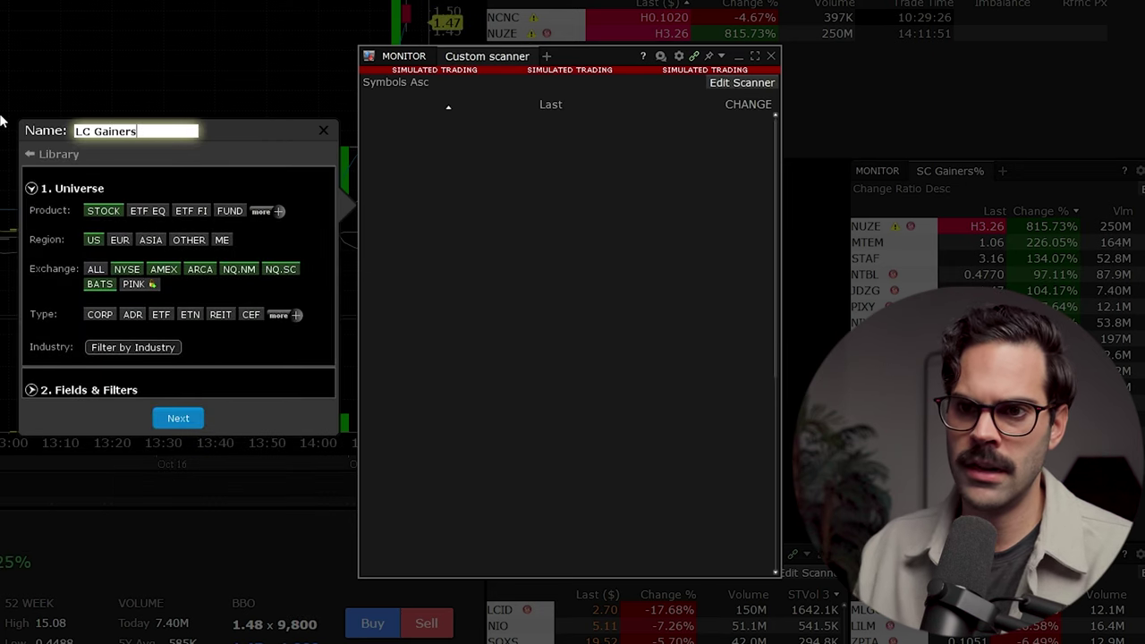
{"action": "left_click", "coordinate": [187, 410]}
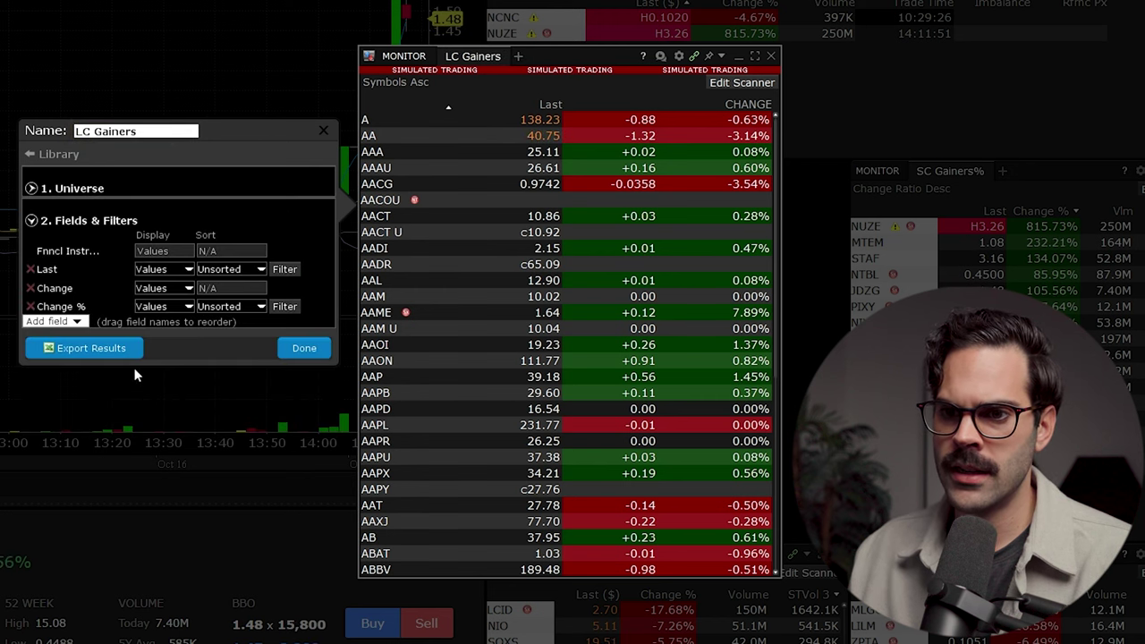
Review the LC Gainers universe settings and replace the Change field with Volume, searching the fields for "volume".
{"action": "left_click", "coordinate": [32, 188]}
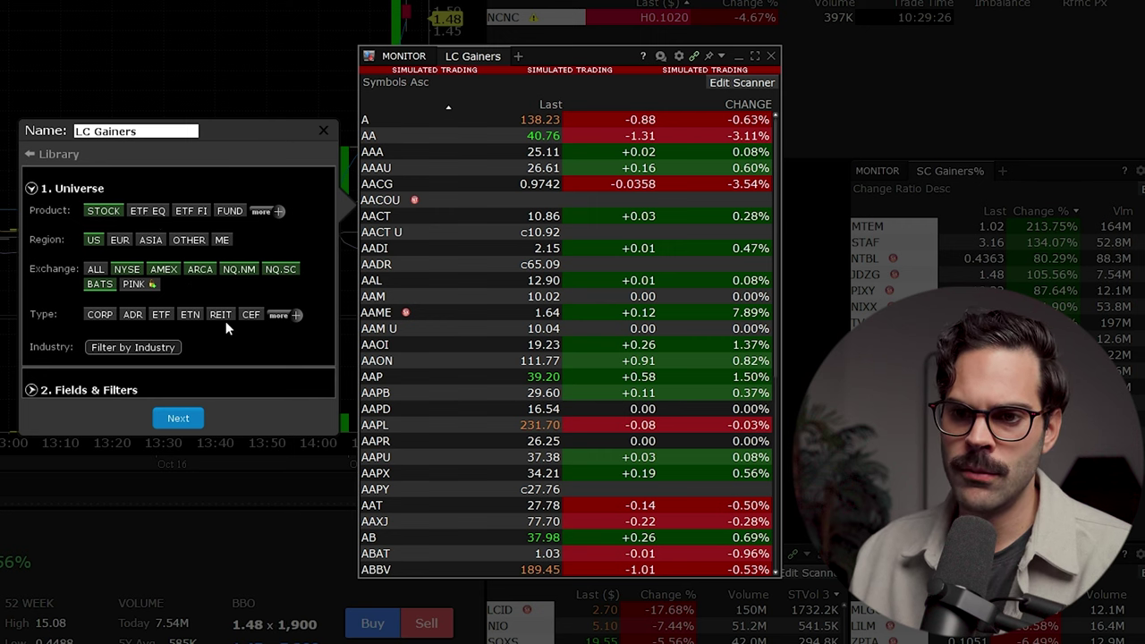
{"action": "left_click", "coordinate": [32, 390]}
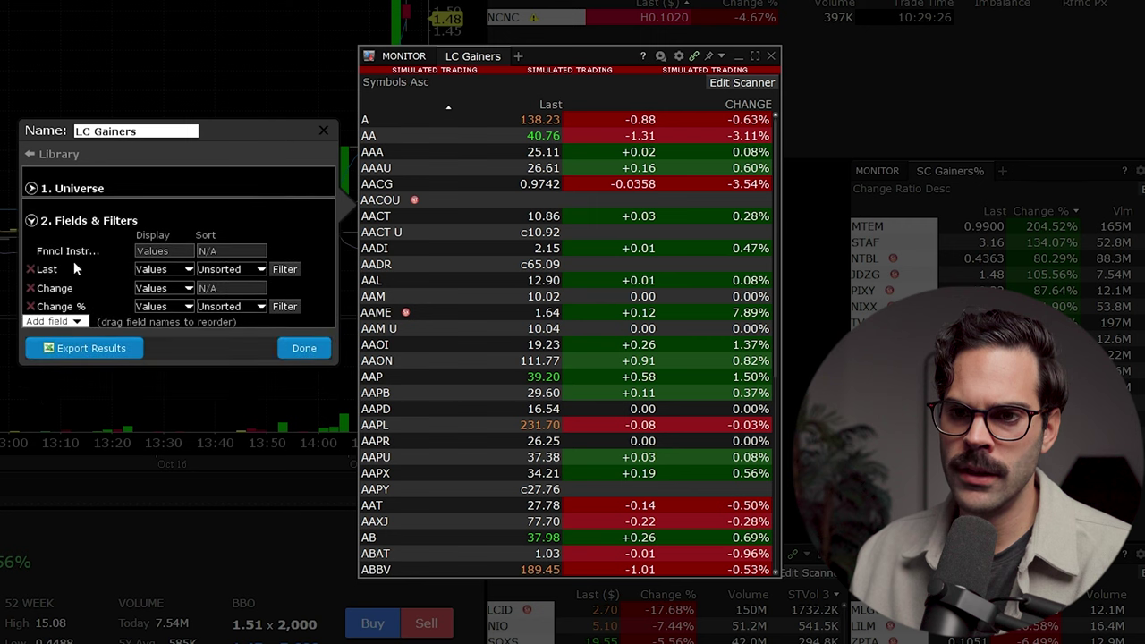
{"action": "left_click", "coordinate": [31, 288]}
{"action": "left_click", "coordinate": [52, 303]}
{"action": "type", "text": "volume"}
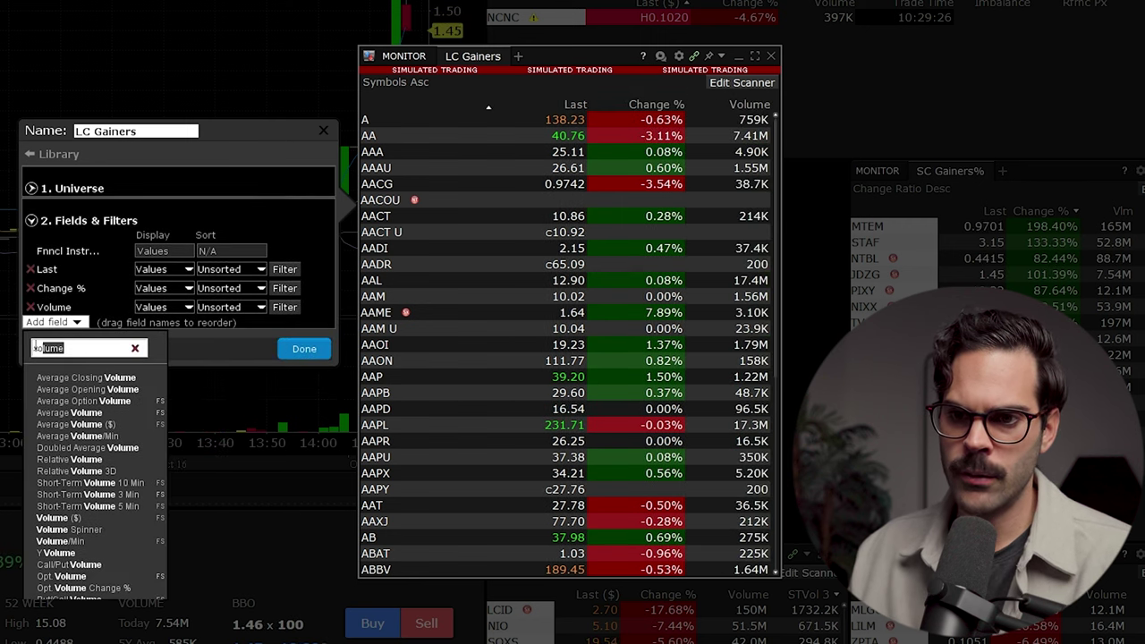
{"action": "key", "text": "Return"}
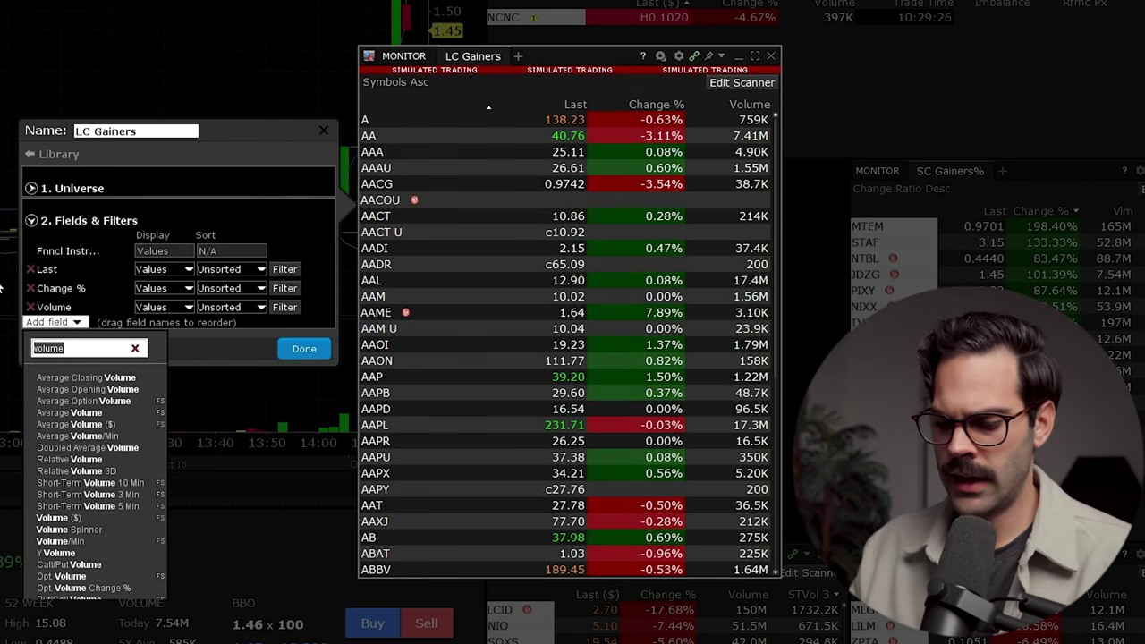
Add the Market Cap and Short-Term Volume 3 Min fields to the LC Gainers scanner and finish editing.
{"action": "type", "text": "market"}
{"action": "key", "text": "Return"}
{"action": "type", "text": "volume"}
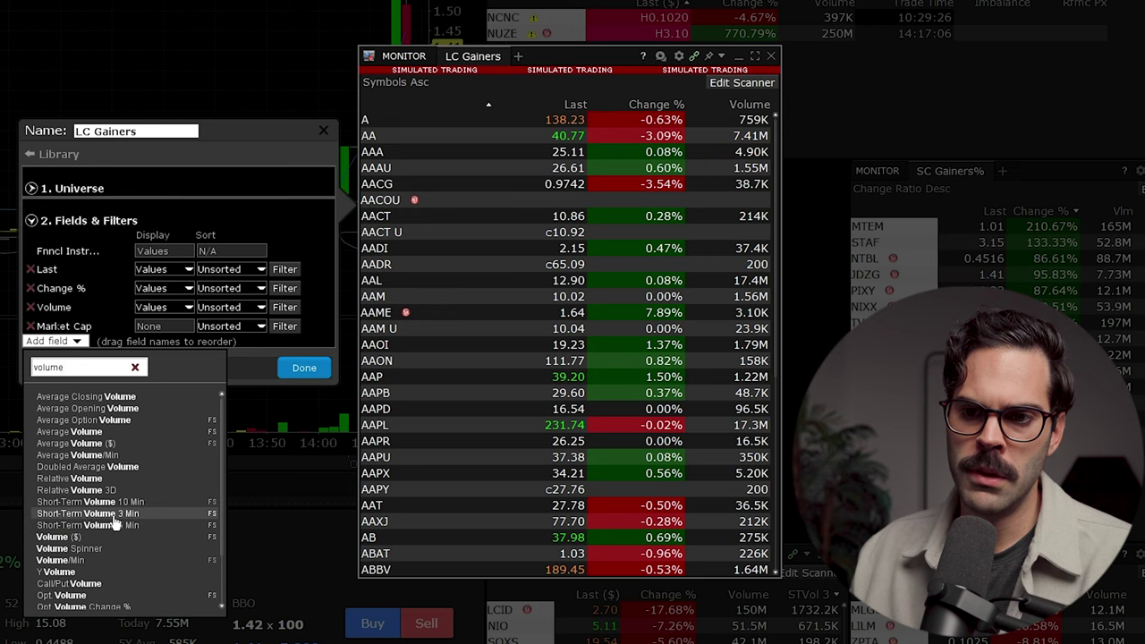
{"action": "left_click", "coordinate": [115, 524]}
{"action": "left_click", "coordinate": [304, 368]}
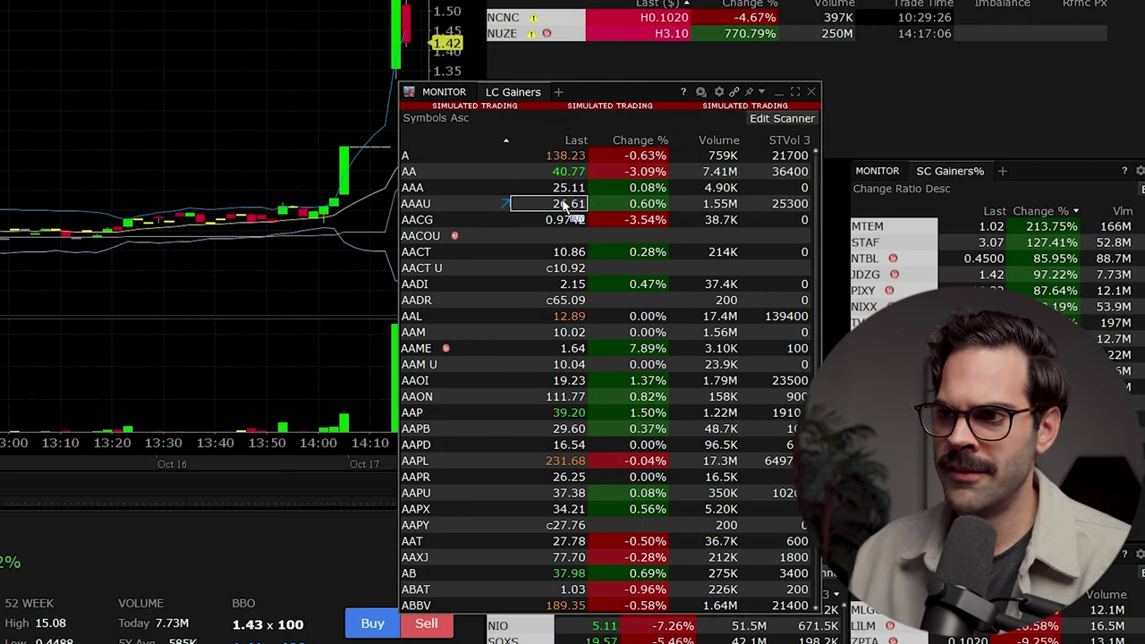
Reopen the LC Gainers scanner for editing and replace its Last field with Last ($), searching the fields for "last".
{"action": "left_click", "coordinate": [780, 120]}
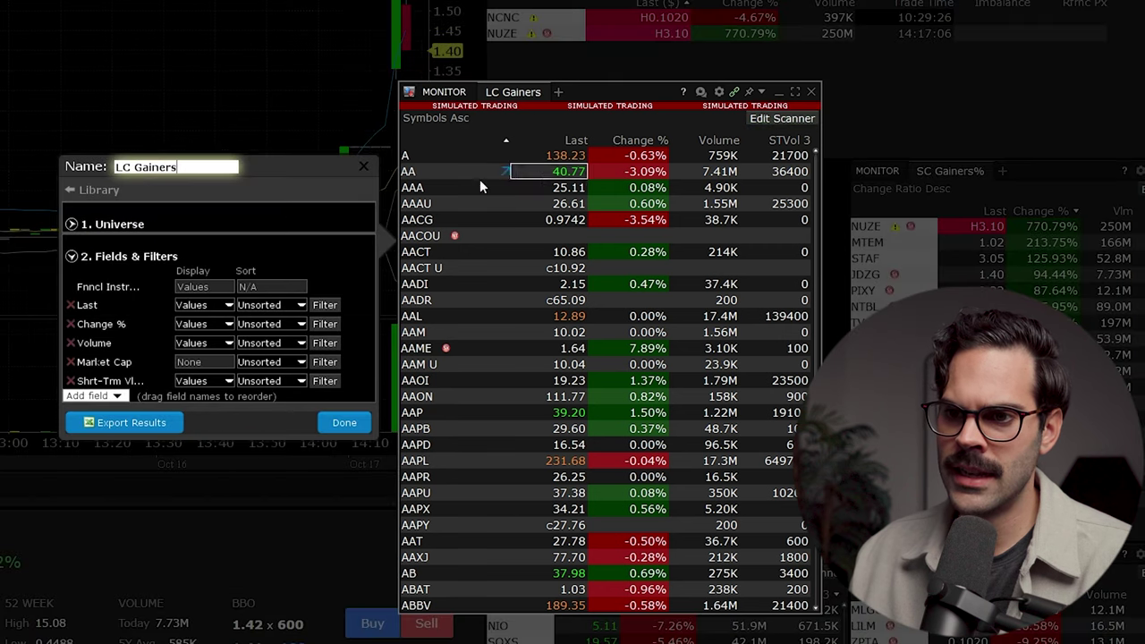
{"action": "left_click", "coordinate": [70, 305]}
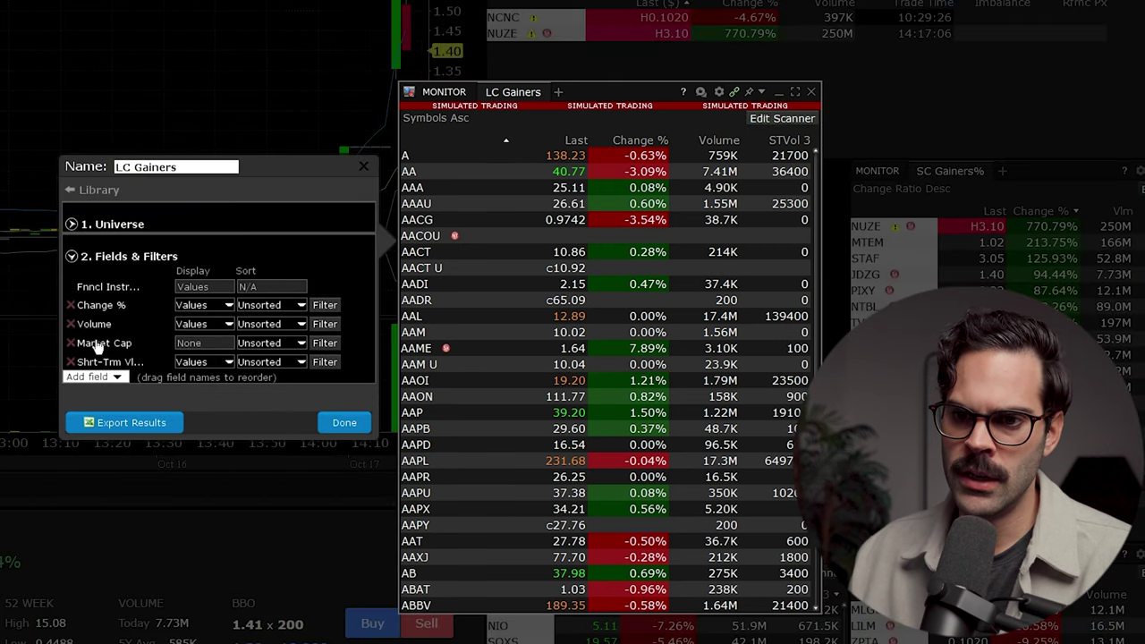
{"action": "left_click", "coordinate": [106, 378]}
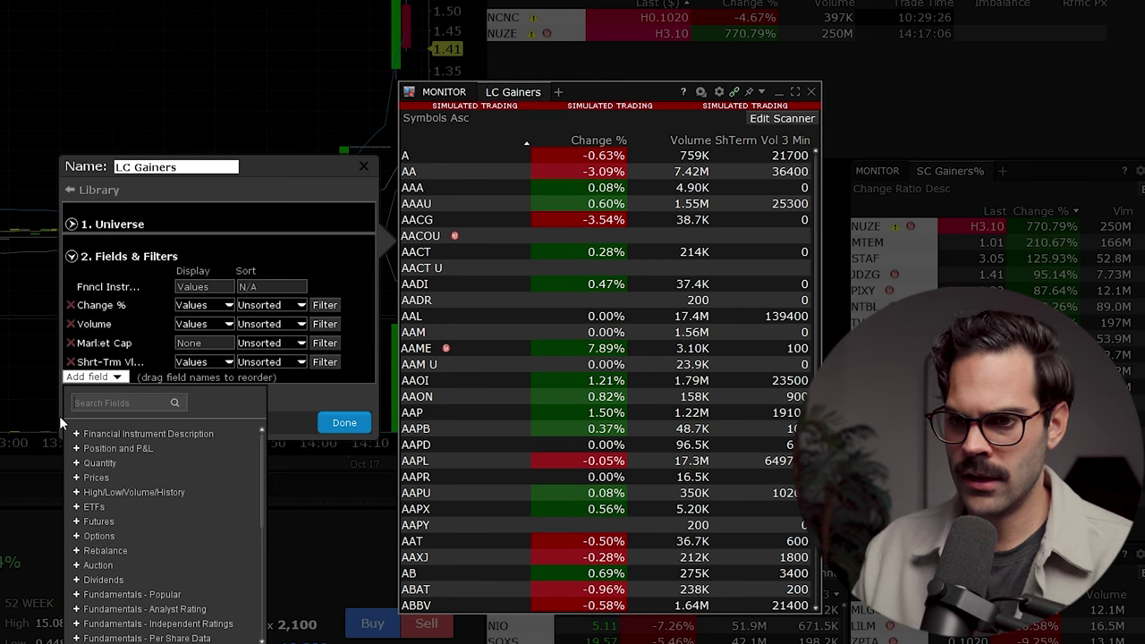
{"action": "type", "text": "last"}
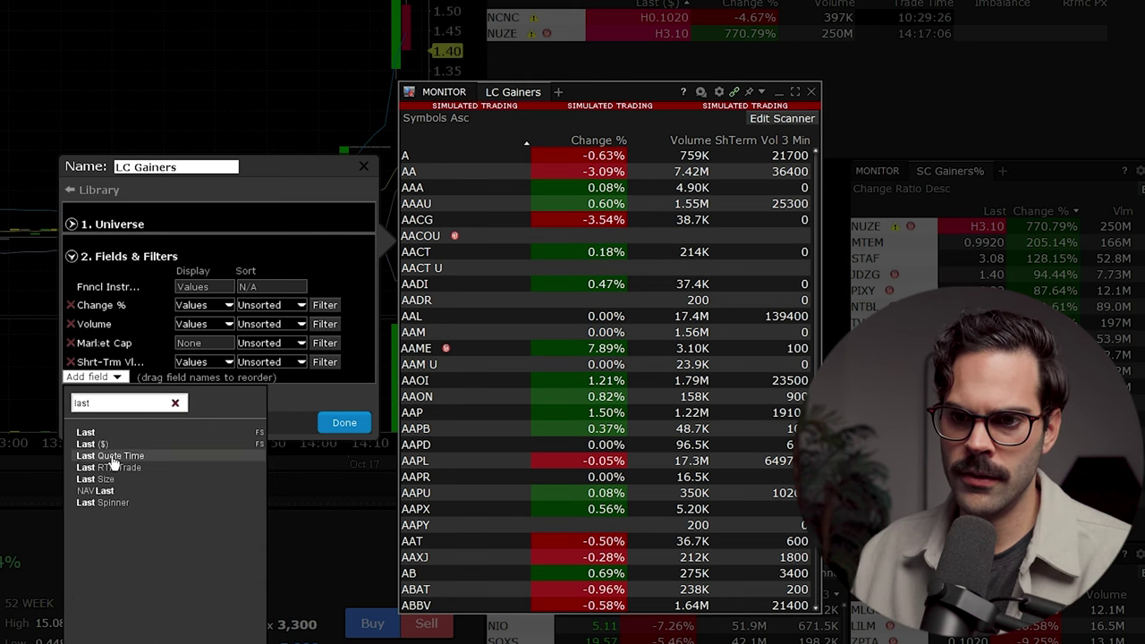
{"action": "left_click", "coordinate": [90, 443]}
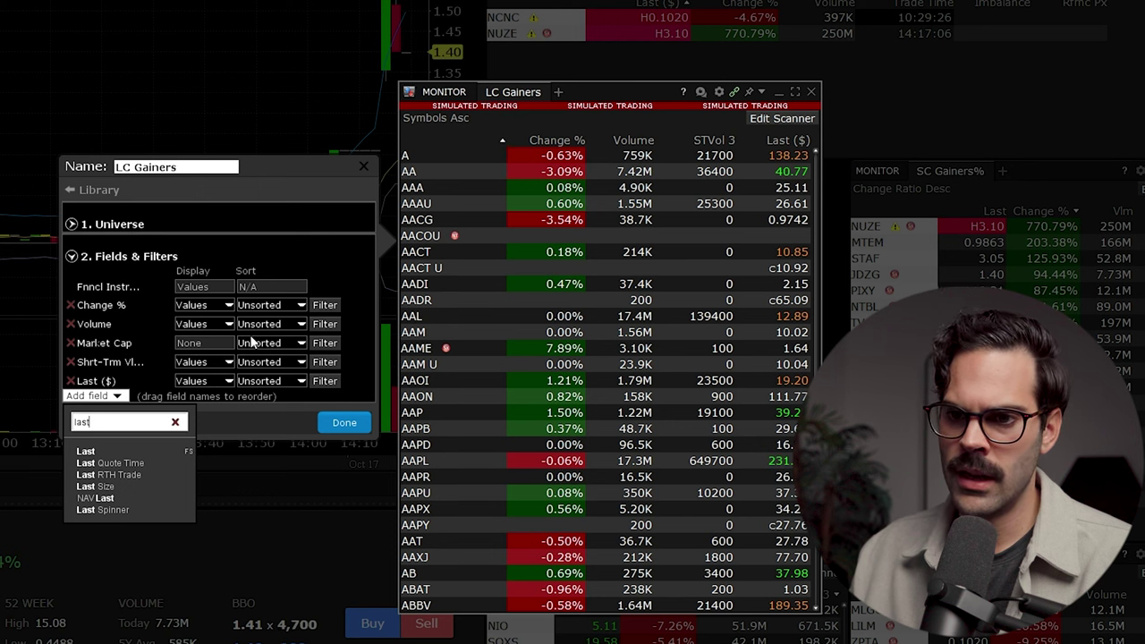
Filter the LC Gainers scanner by Market Cap from 500M up to a very high upper limit.
{"action": "left_click", "coordinate": [301, 351]}
{"action": "left_click", "coordinate": [323, 344]}
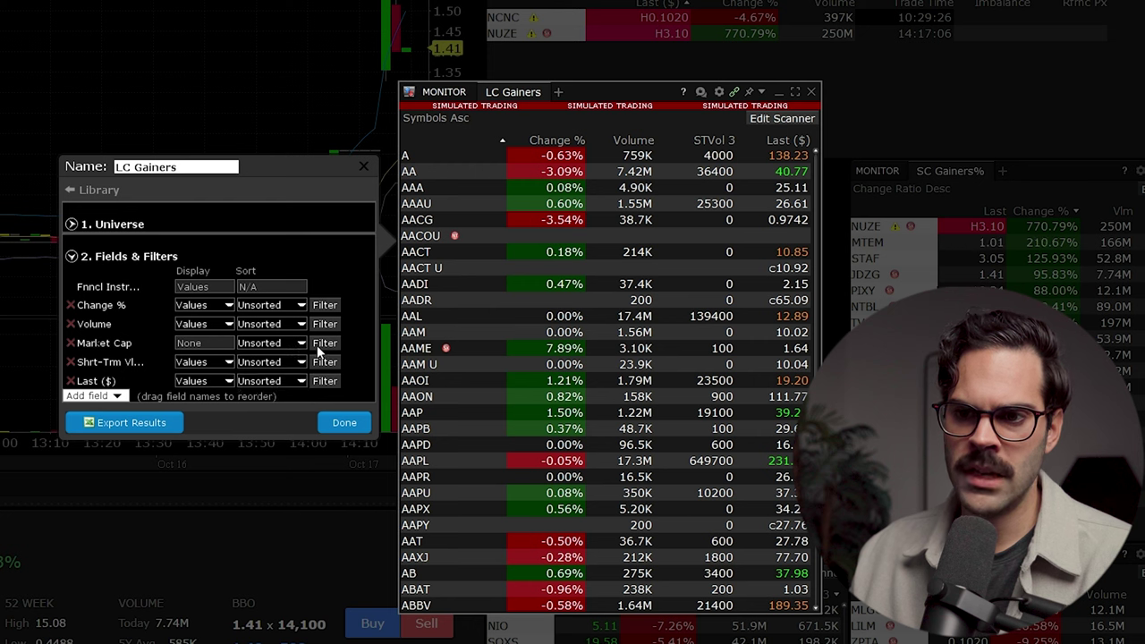
{"action": "type", "text": "500M"}
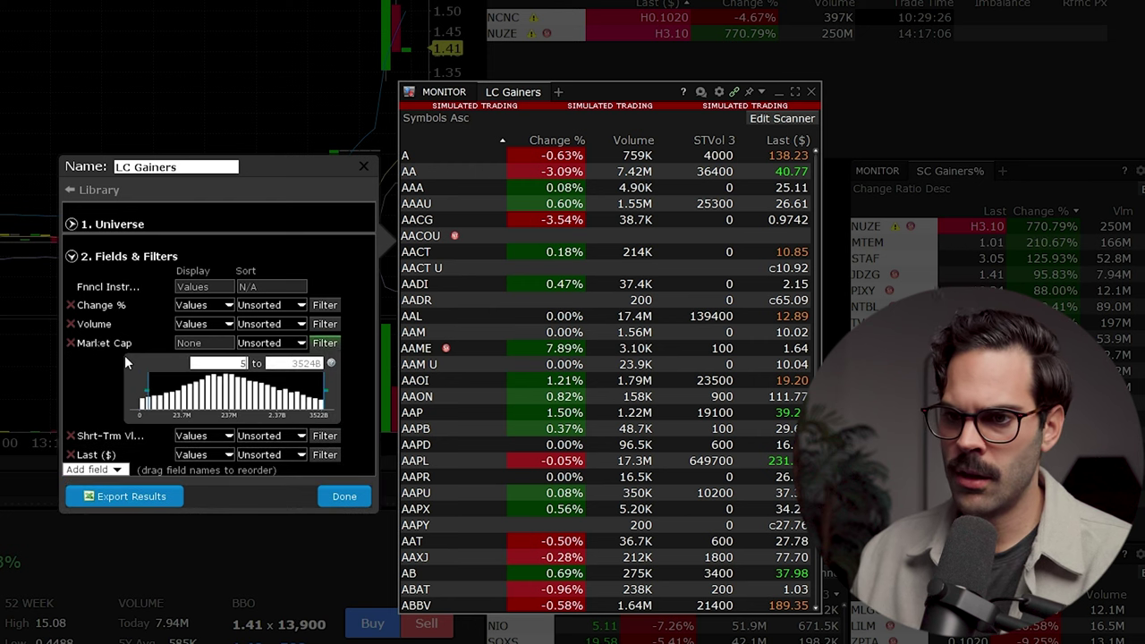
{"action": "key", "text": "Return"}
{"action": "left_click", "coordinate": [298, 362]}
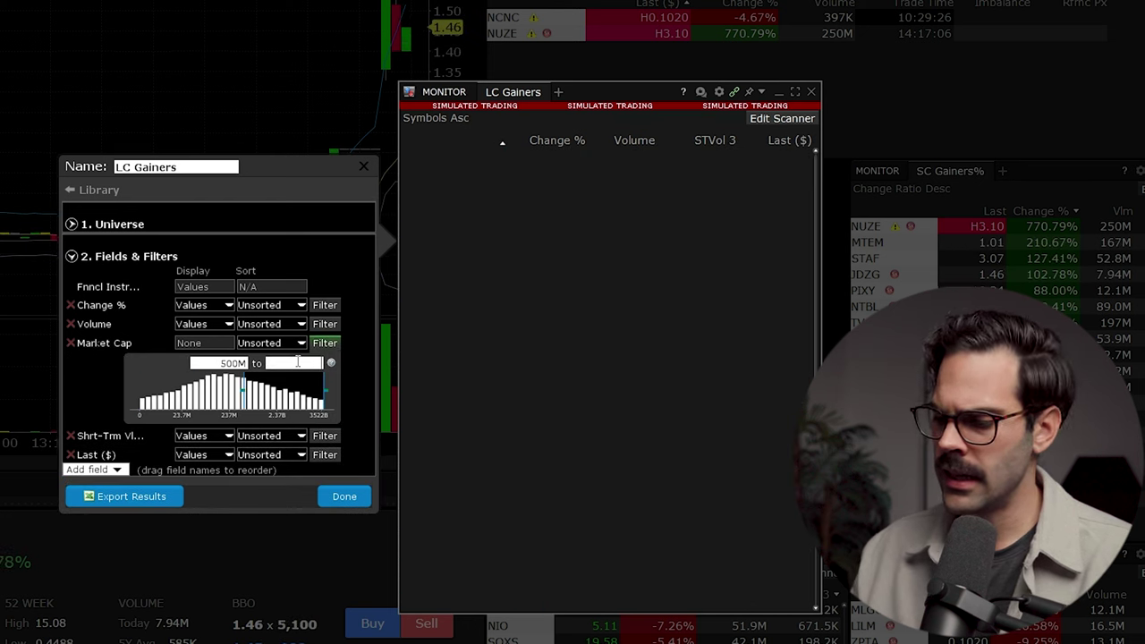
{"action": "type", "text": "1000000"}
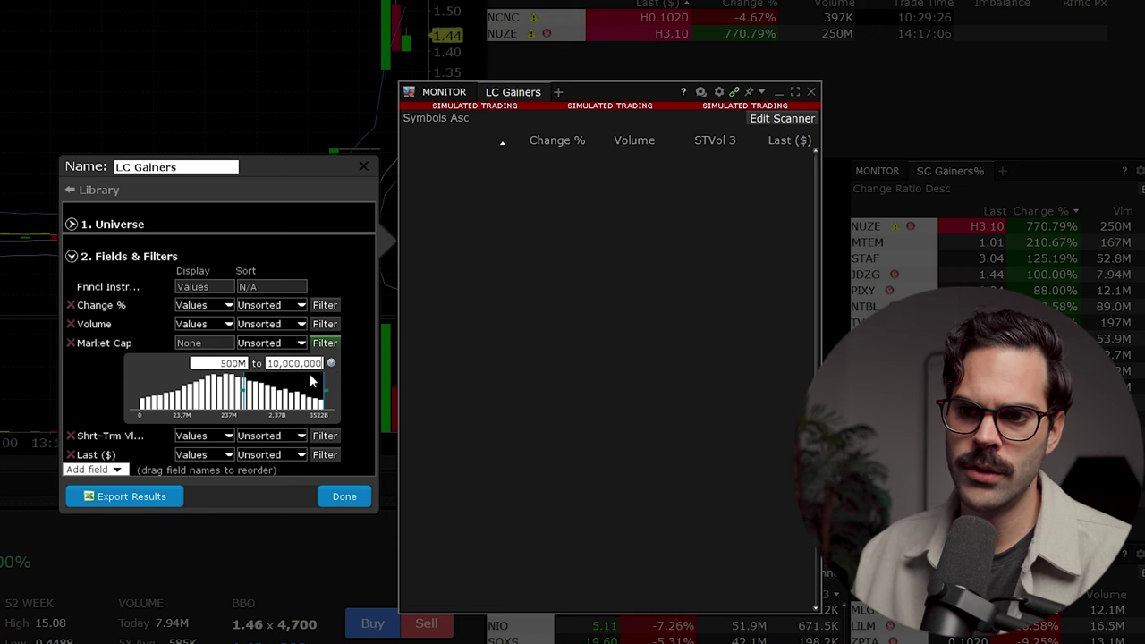
{"action": "type", "text": "0"}
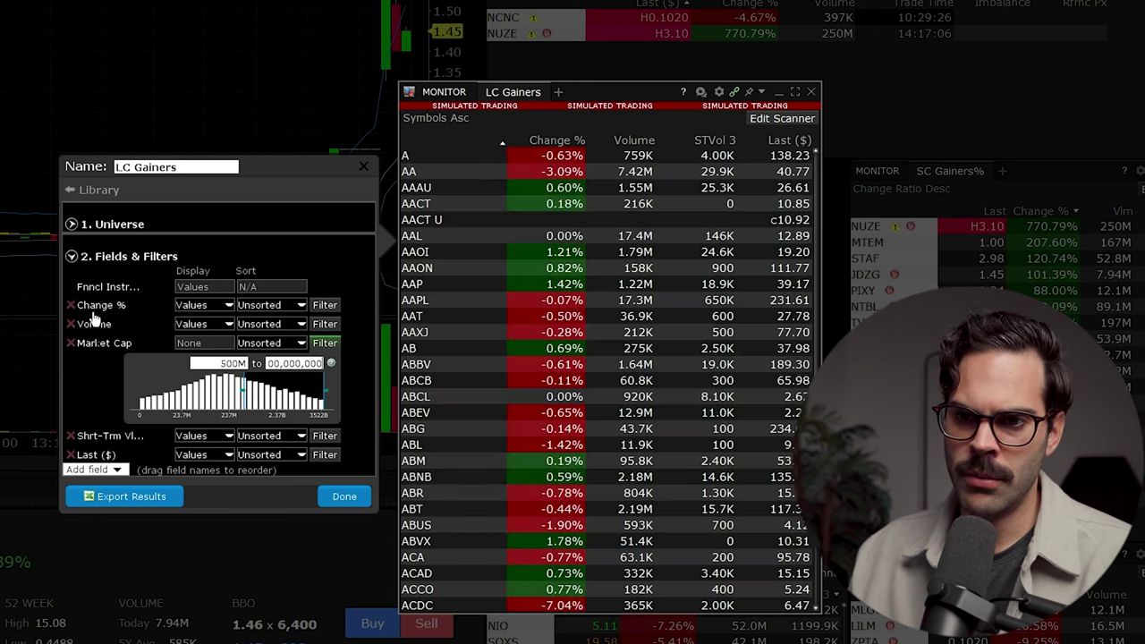
Filter Volume to greater than 5M and Change % from 4% up to a very high limit, and finish editing.
{"action": "left_click", "coordinate": [322, 324]}
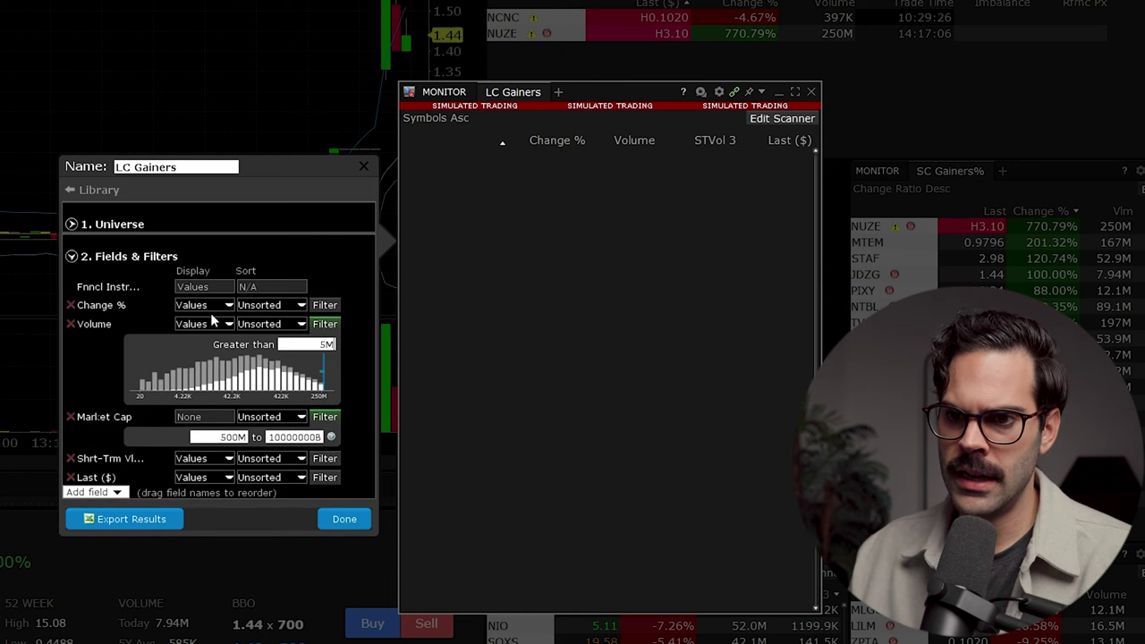
{"action": "left_click", "coordinate": [323, 305]}
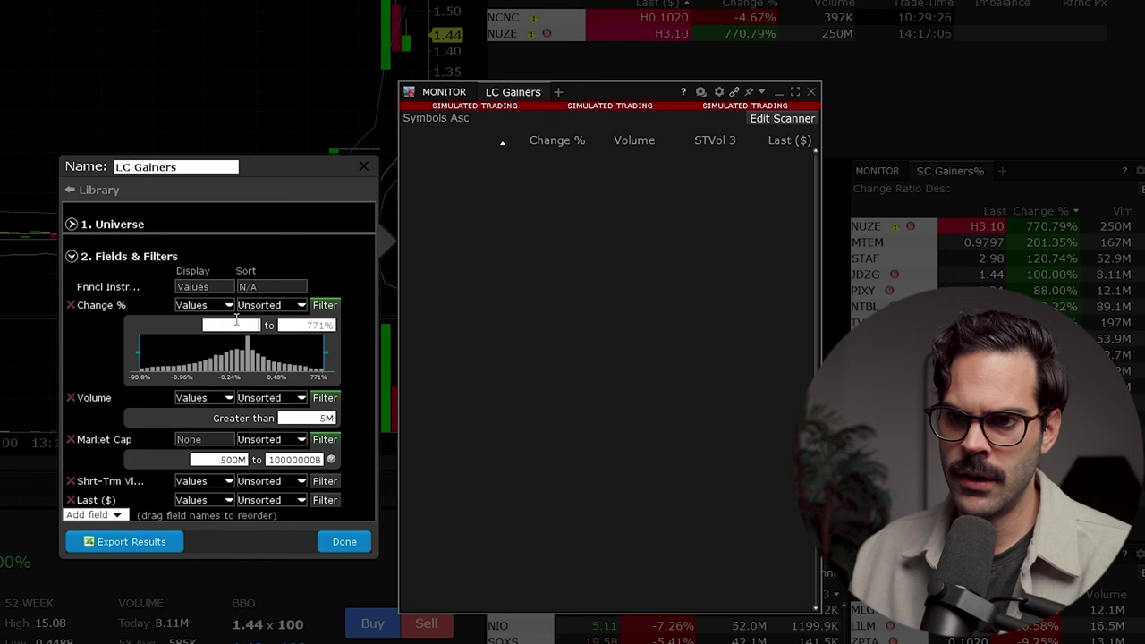
{"action": "left_click", "coordinate": [308, 325]}
{"action": "type", "text": "100000000"}
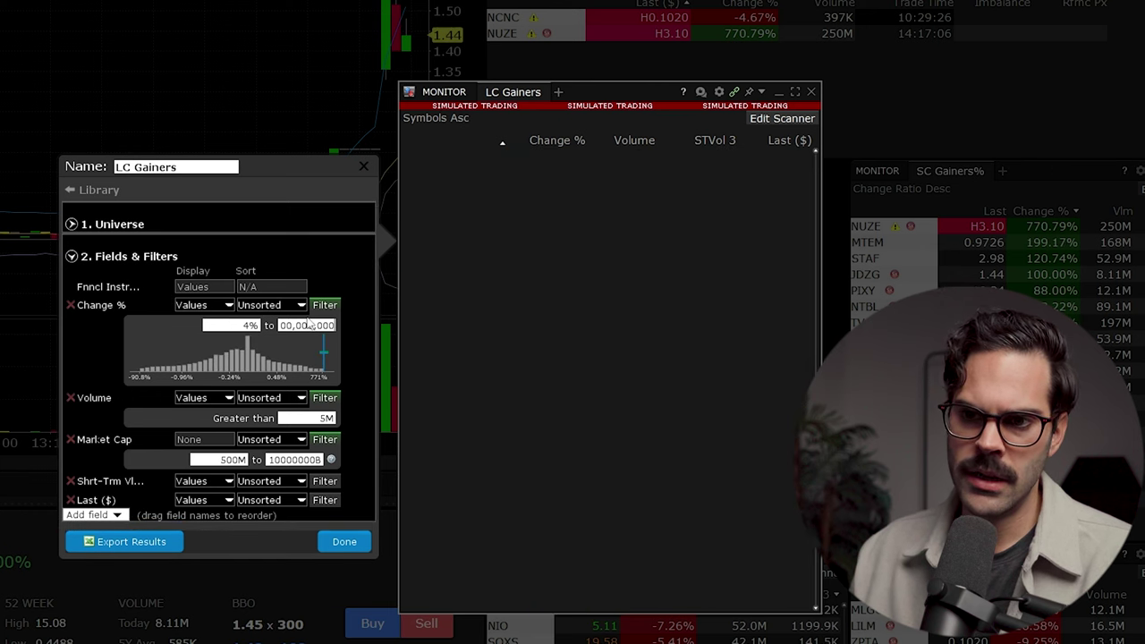
{"action": "left_click", "coordinate": [363, 542]}
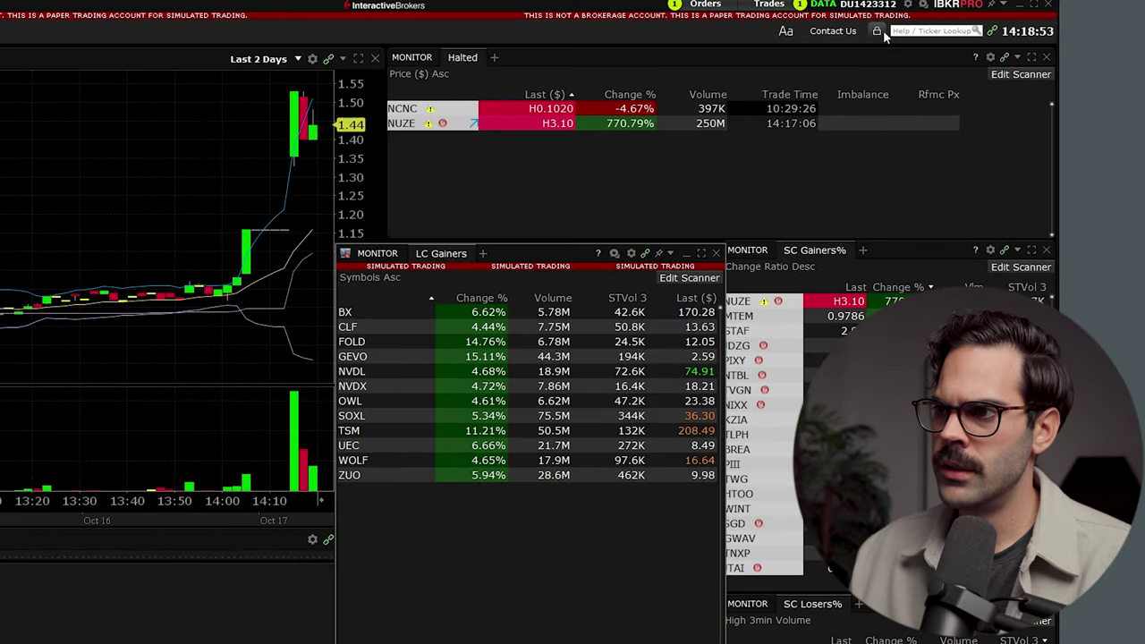
Unlock the layout to dock the LC Gainers scanner above LC Losers, and sort it by highest 3-minute volume.
{"action": "left_click", "coordinate": [881, 32]}
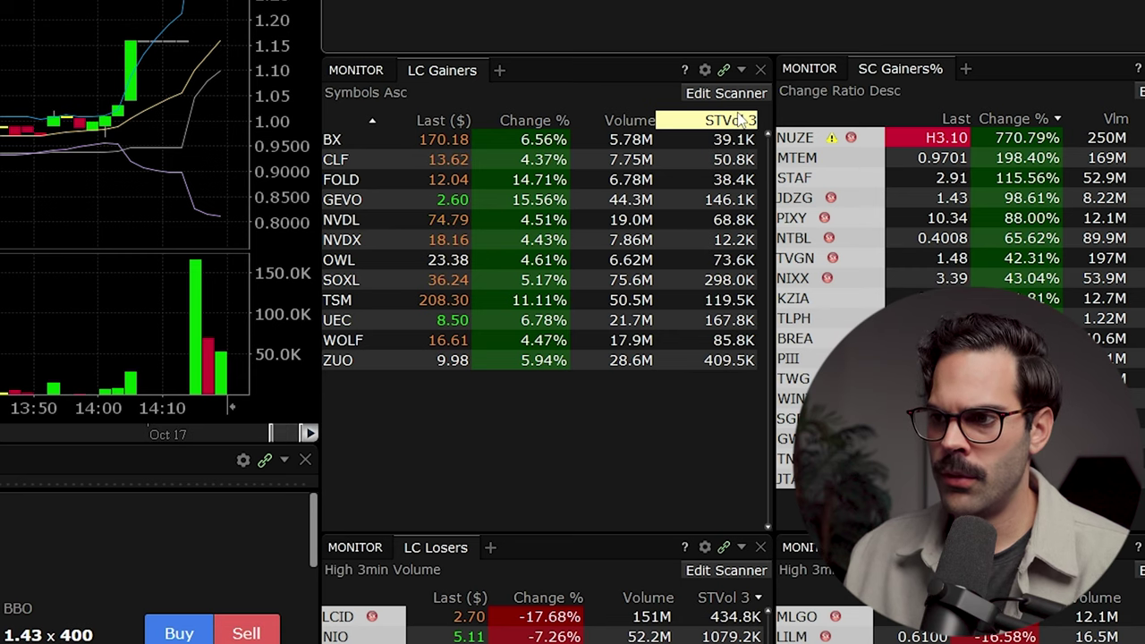
{"action": "left_click", "coordinate": [742, 124]}
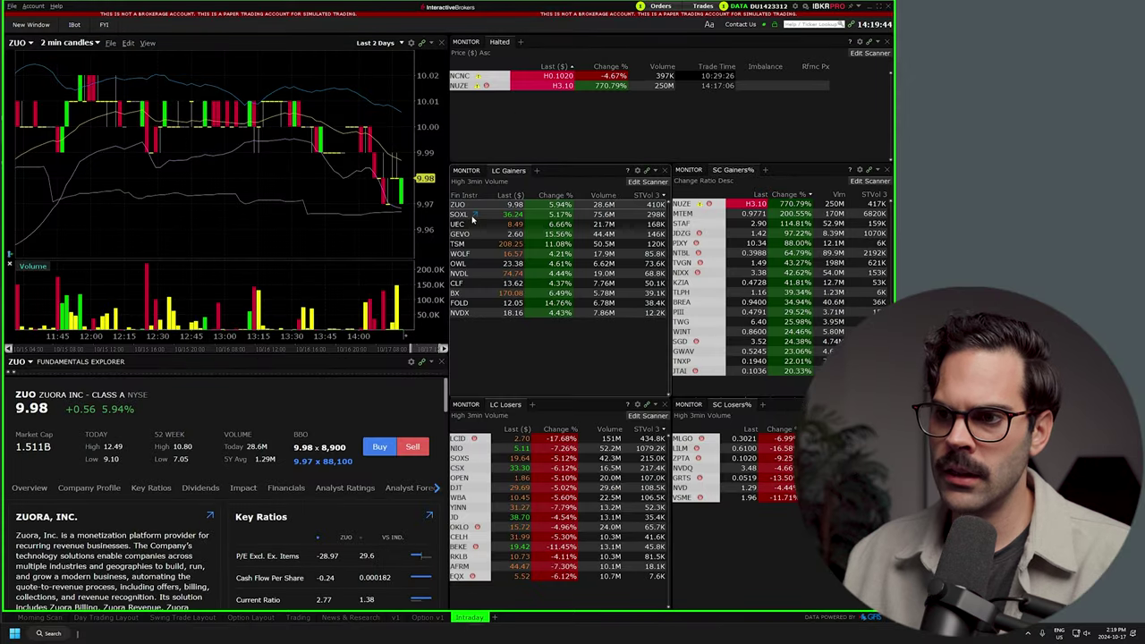
Load SOXL from the LC Gainers scanner into the linked chart, close its quote details, and inspect its price history.
{"action": "left_click", "coordinate": [340, 160]}
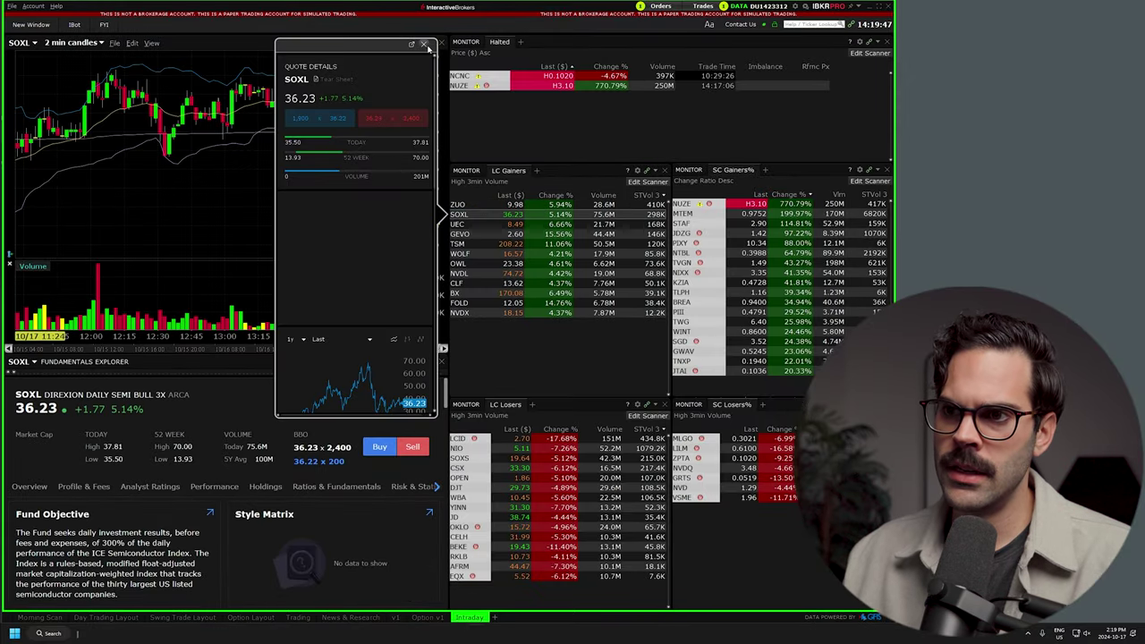
{"action": "left_click", "coordinate": [426, 44]}
{"action": "scroll", "coordinate": [384, 116], "scroll_direction": "down", "scroll_amount": 5}
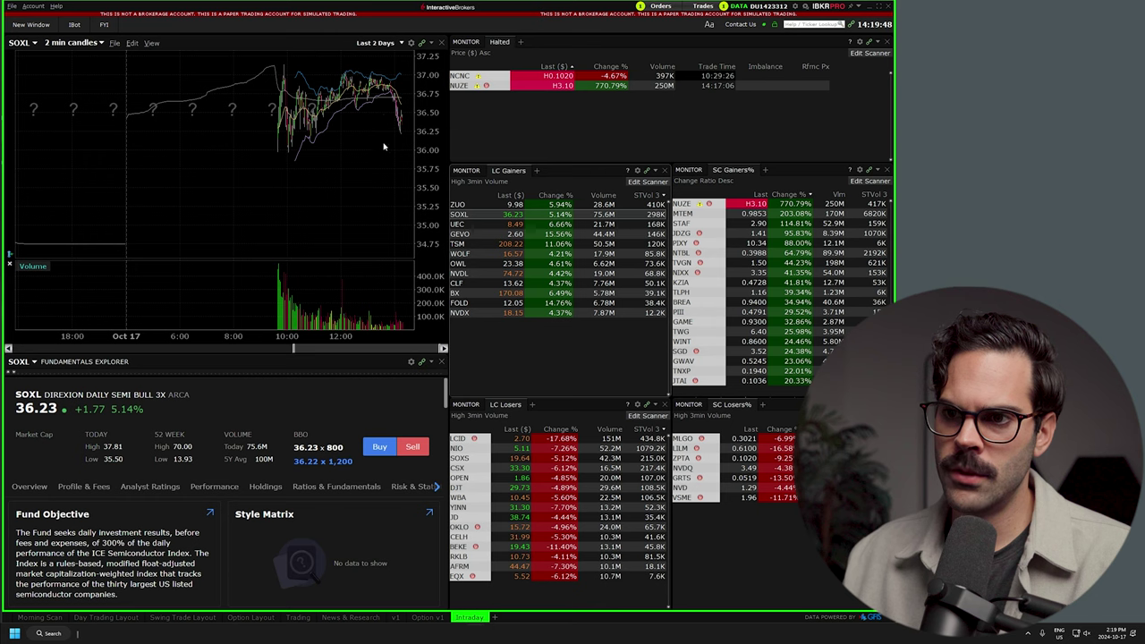
{"action": "scroll", "coordinate": [390, 139], "scroll_direction": "up", "scroll_amount": 5}
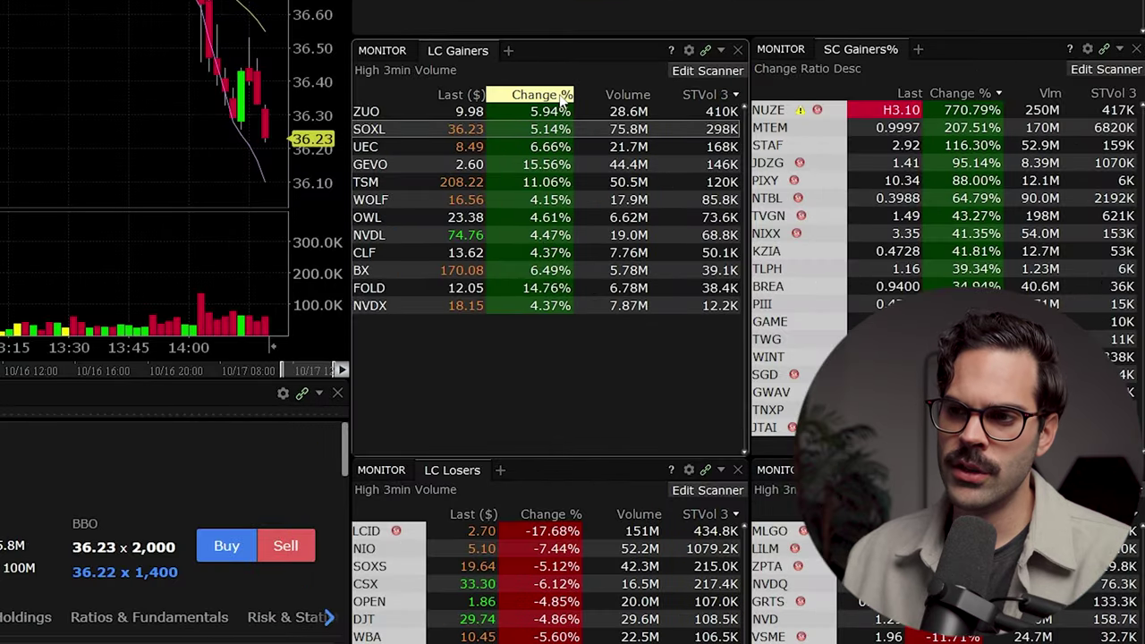
Try sorting the LC Gainers scanner by Change %, and return it to sorting by highest 3-minute volume.
{"action": "left_click", "coordinate": [560, 97]}
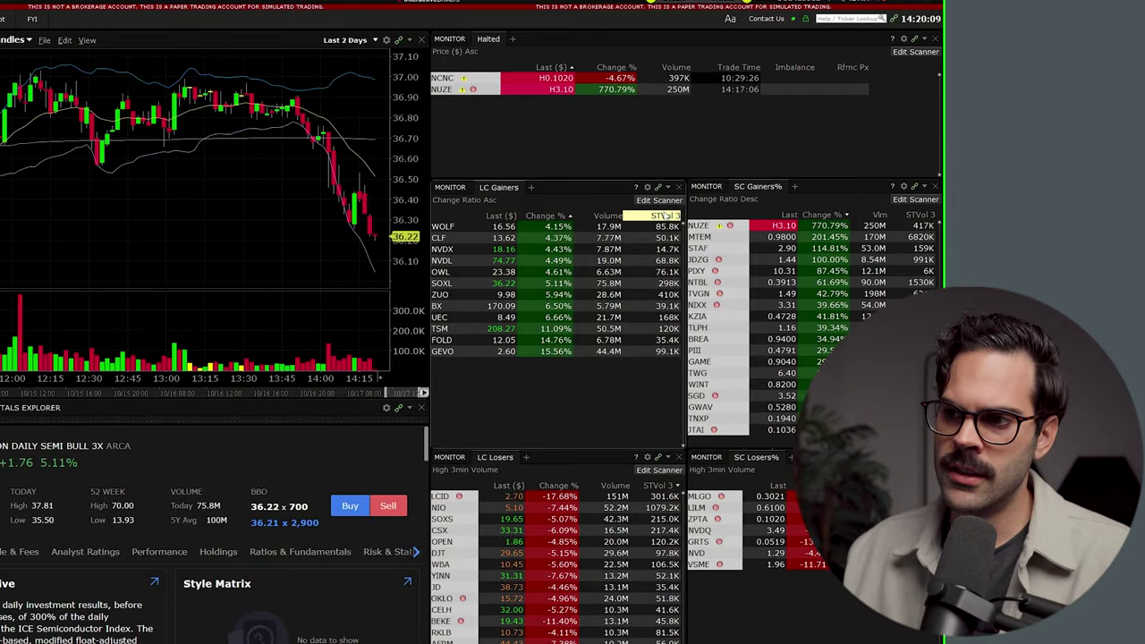
{"action": "left_click", "coordinate": [615, 216]}
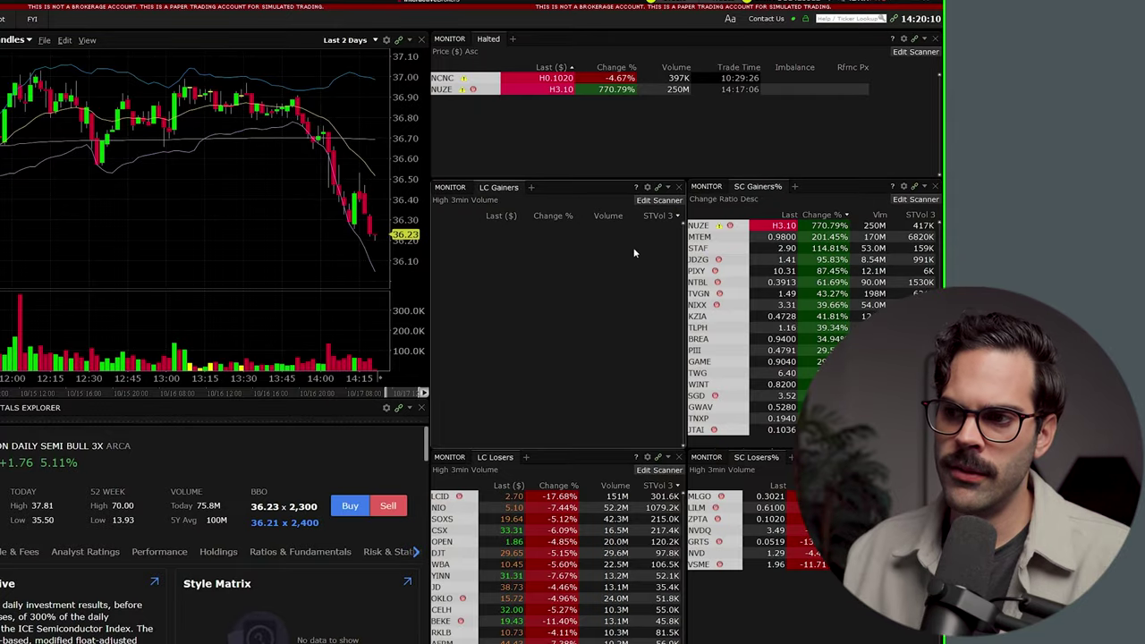
{"action": "scroll", "coordinate": [245, 203], "scroll_direction": "down", "scroll_amount": 2}
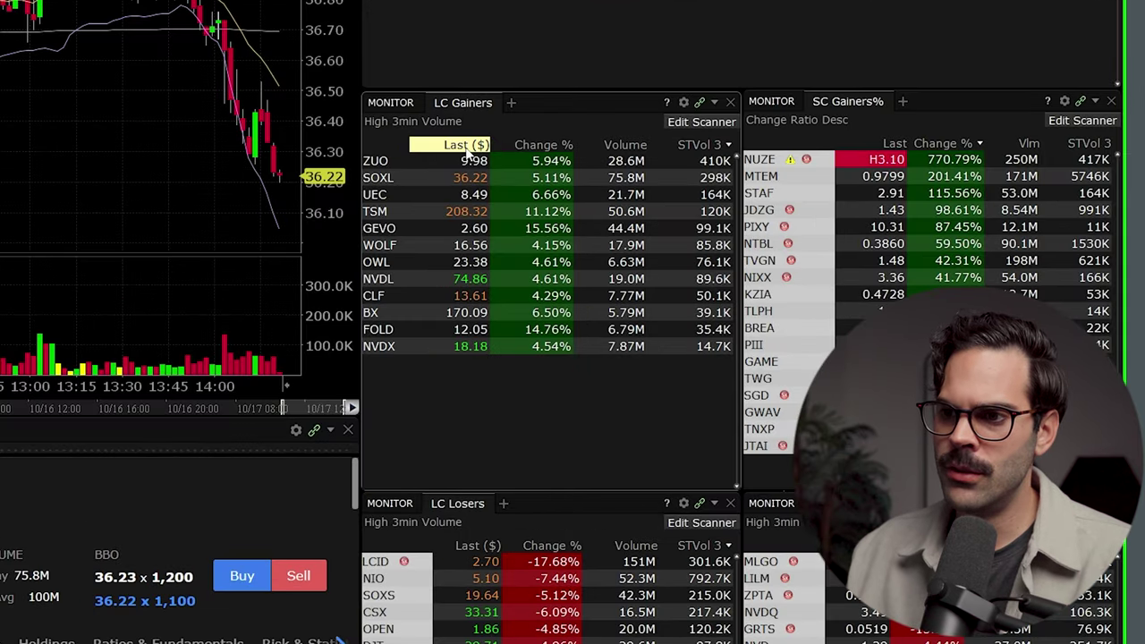
Turn off dynamic colors for the Last ($) column in the LC Gainers and LC Losers scanners, and save the layout changes.
{"action": "right_click", "coordinate": [466, 152]}
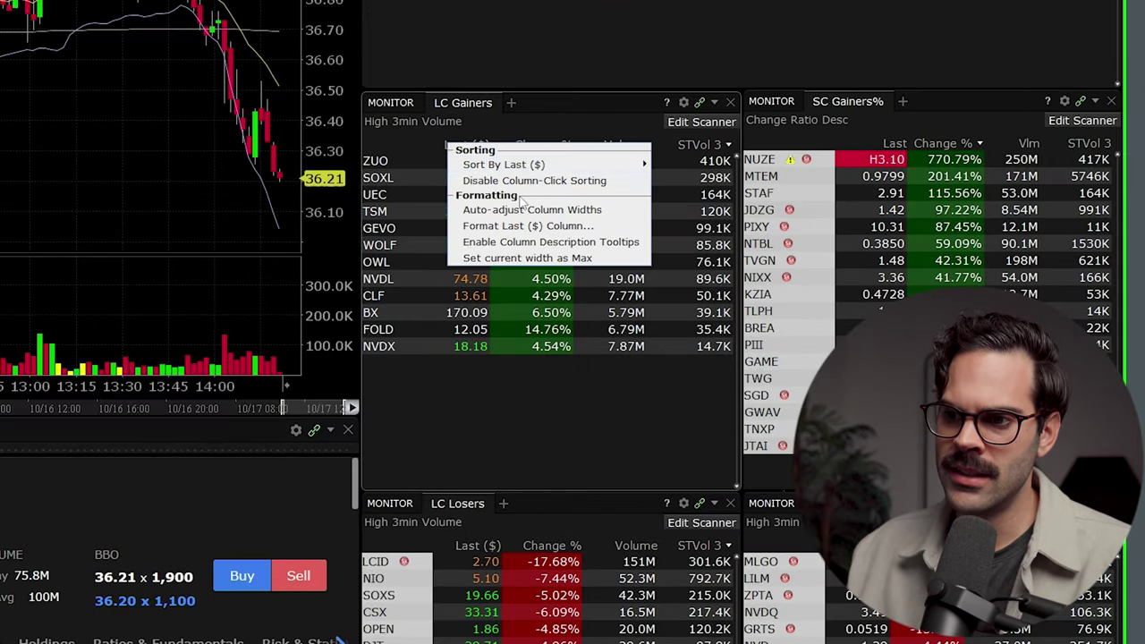
{"action": "left_click", "coordinate": [524, 226]}
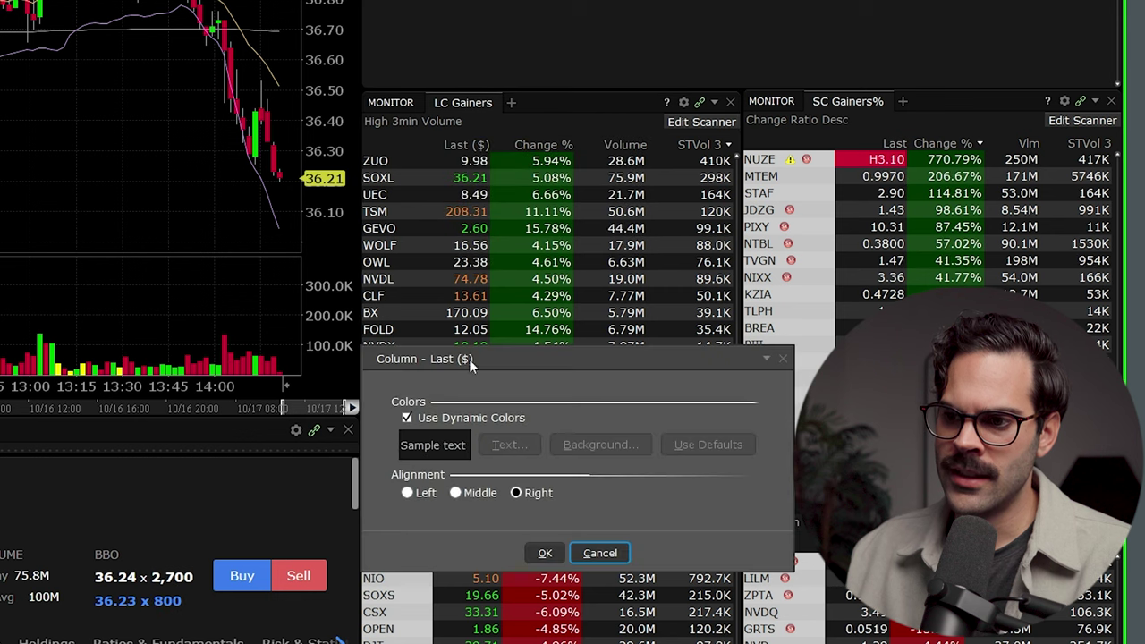
{"action": "left_click", "coordinate": [407, 418]}
{"action": "left_click", "coordinate": [547, 553]}
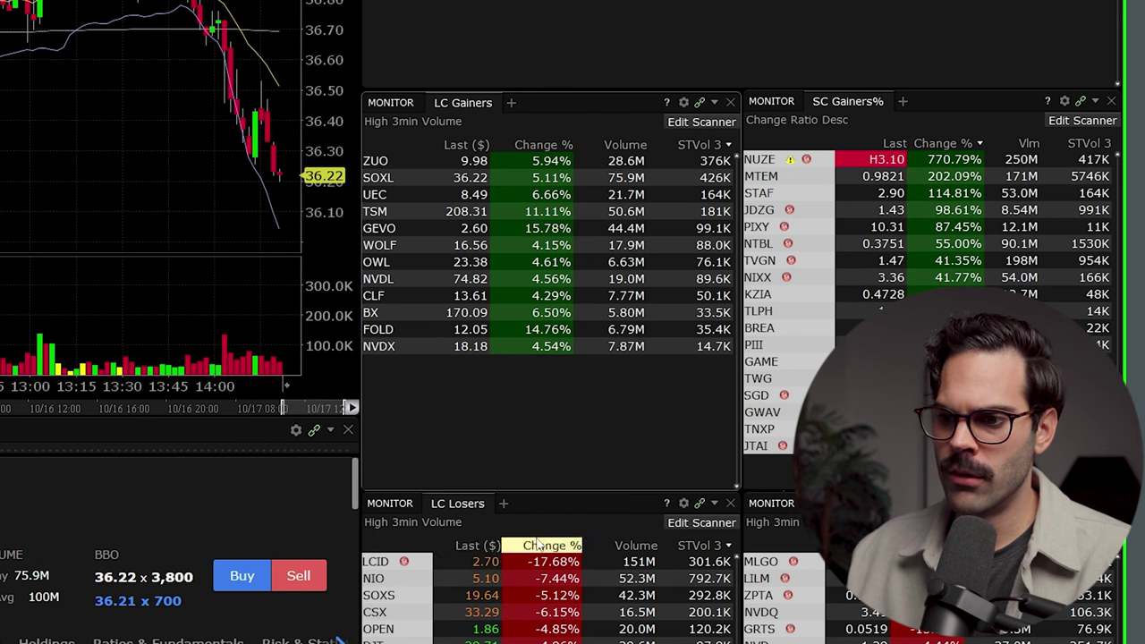
{"action": "right_click", "coordinate": [484, 544]}
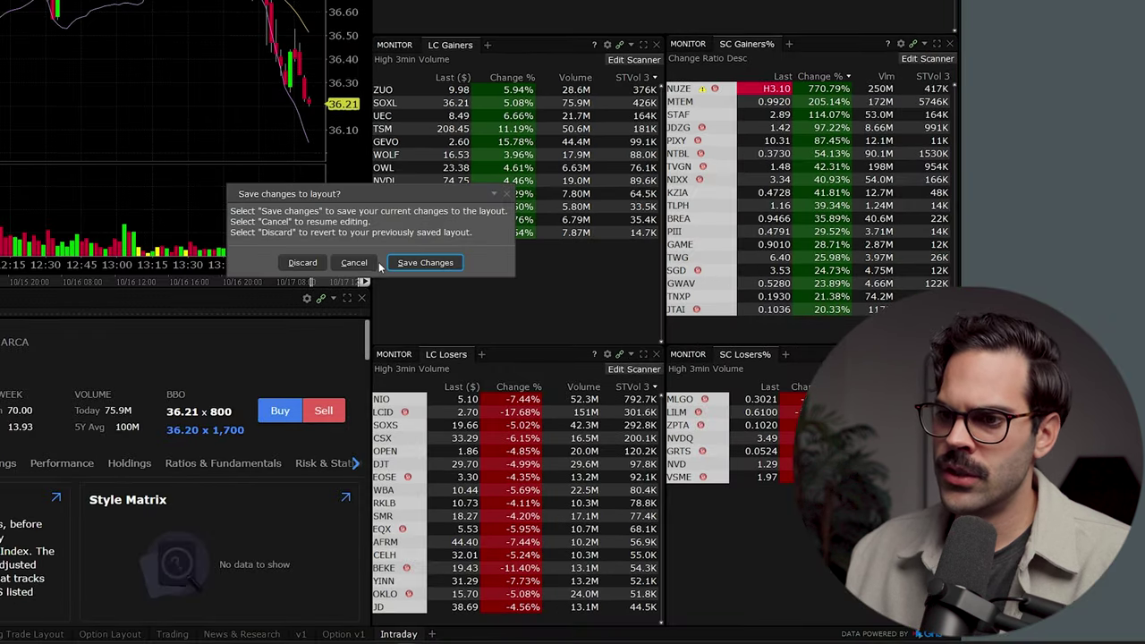
{"action": "left_click", "coordinate": [424, 262]}
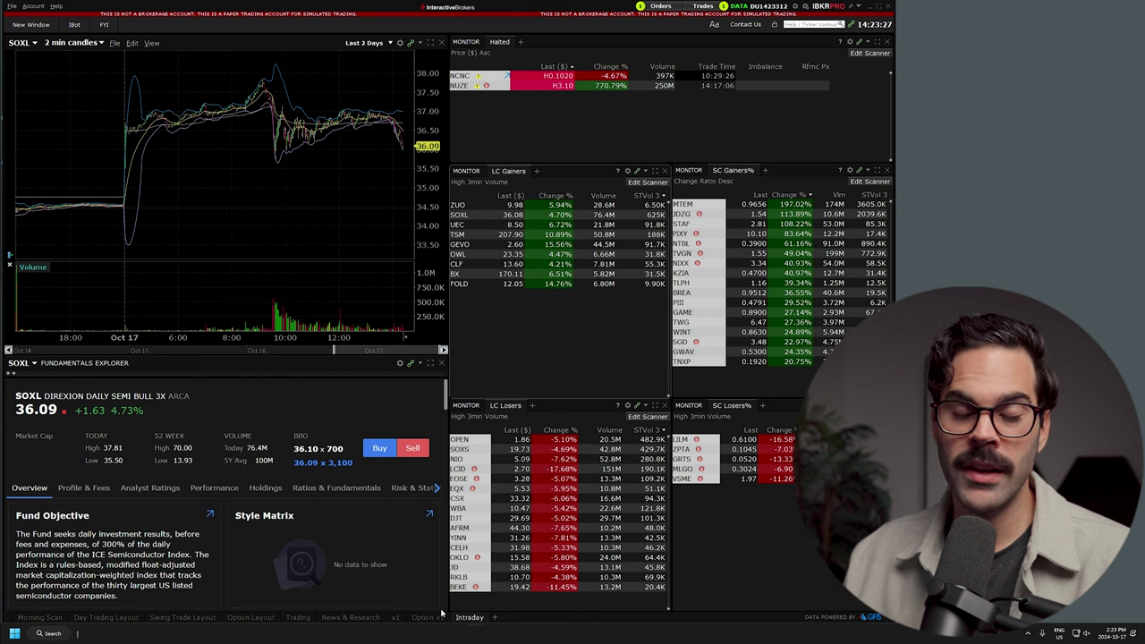
Copy the Intraday layout tab as Pre Market Scan 001 and dismiss the layout hint.
{"action": "scroll", "coordinate": [306, 233], "scroll_direction": "up", "scroll_amount": 3}
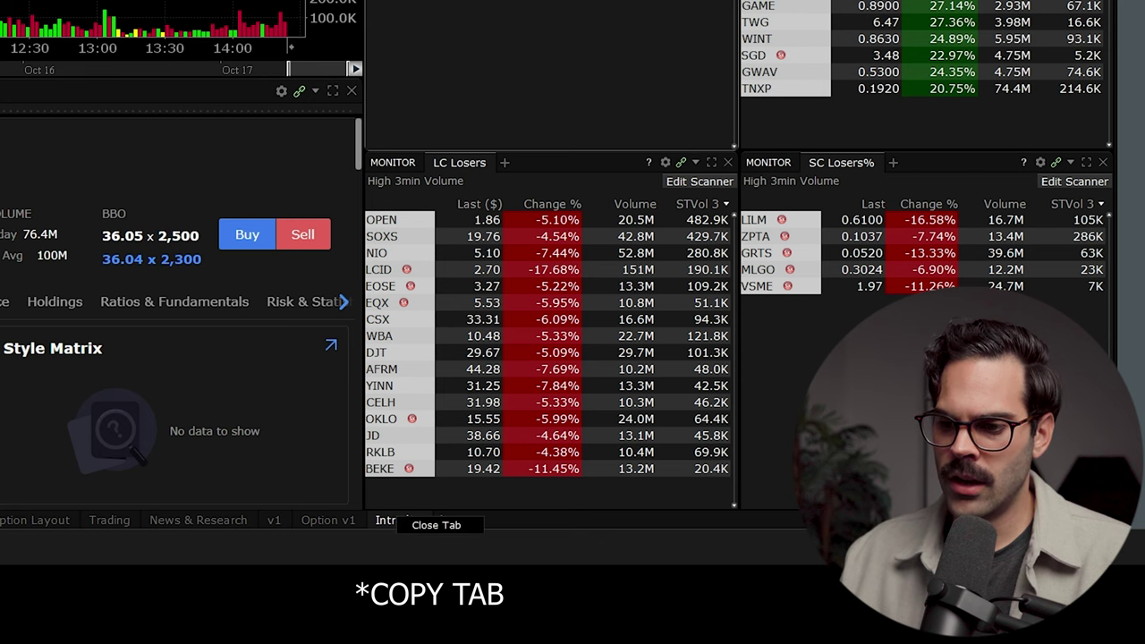
{"action": "left_click", "coordinate": [393, 519]}
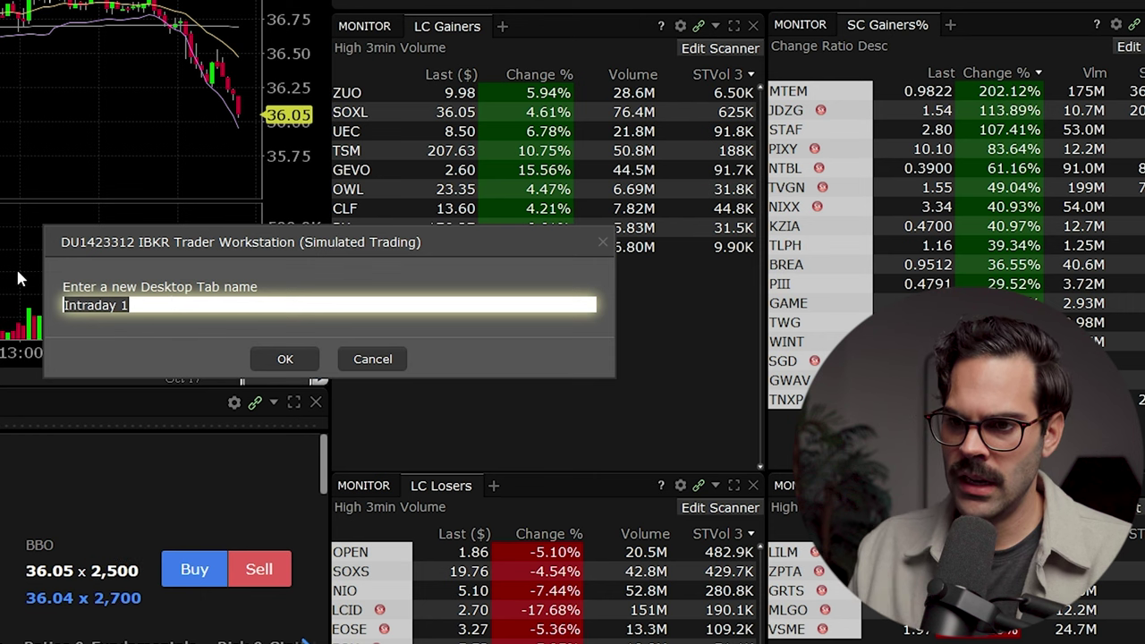
{"action": "type", "text": "Pre Market"}
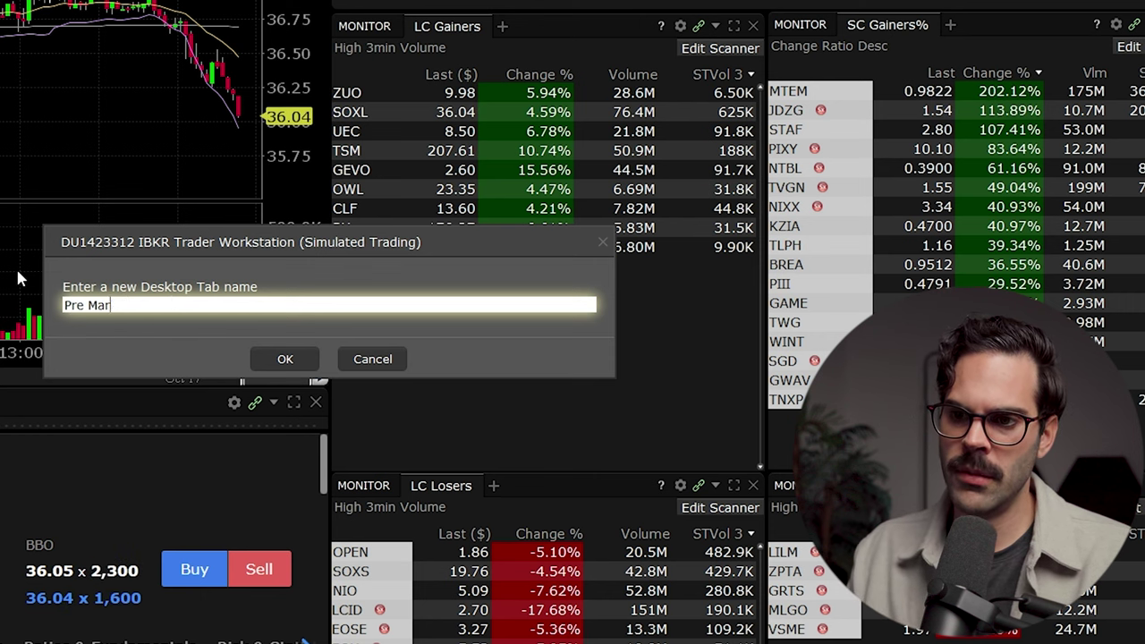
{"action": "key", "text": "Return"}
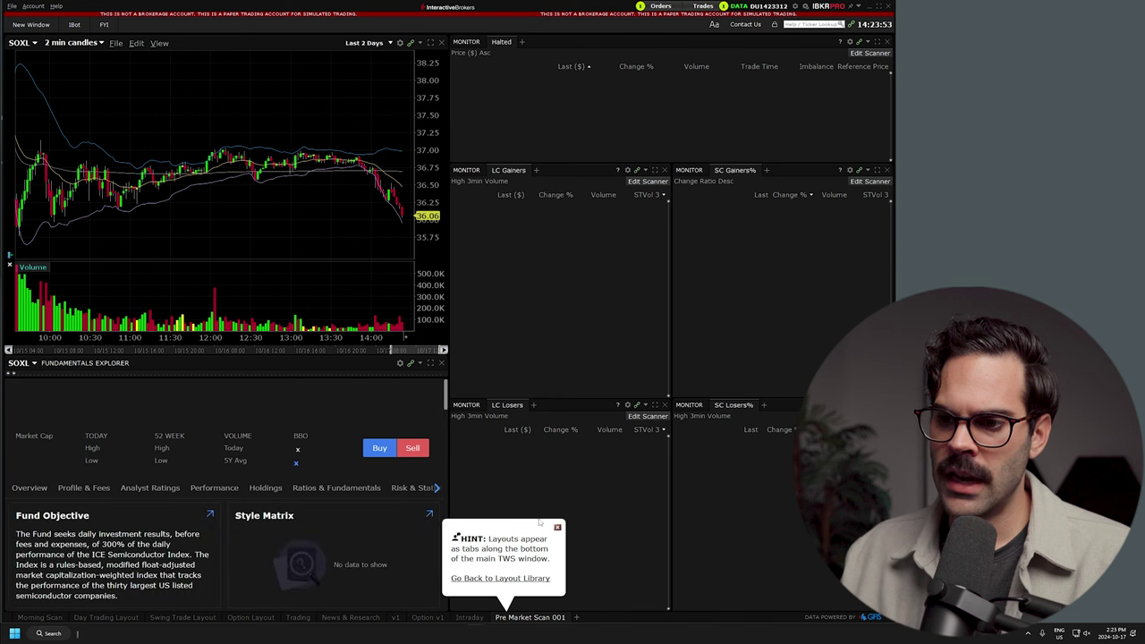
{"action": "left_click", "coordinate": [557, 528]}
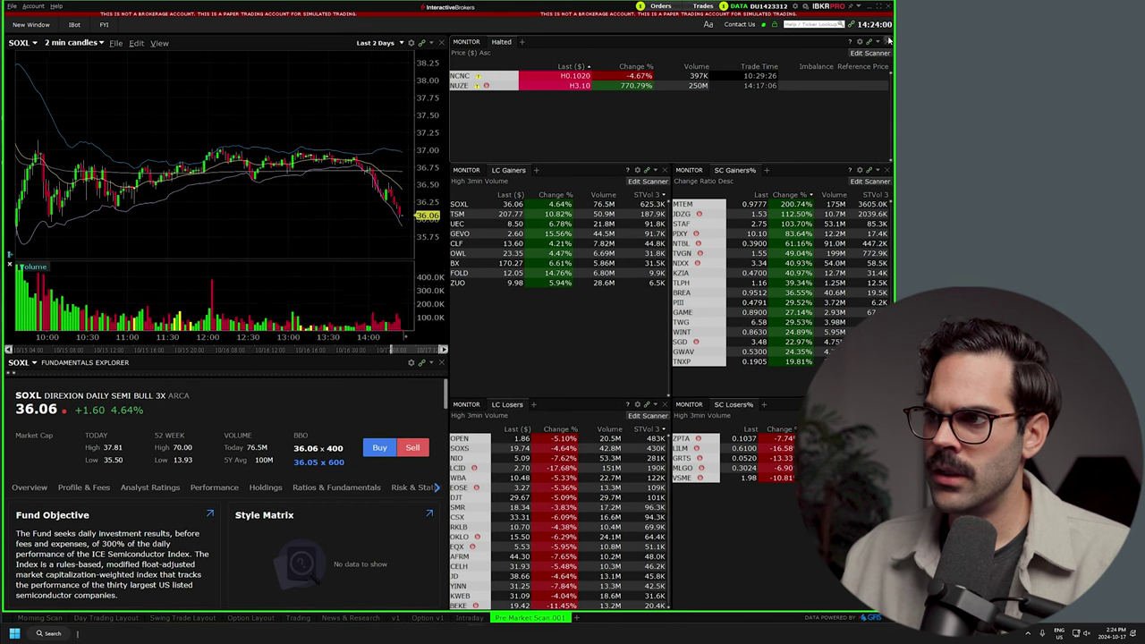
Remove the Halted scanner from the Pre Market layout, and move LC Gainers and SC Gainers% up and enlarge them to fill its space.
{"action": "left_click", "coordinate": [887, 41]}
{"action": "left_click", "coordinate": [433, 361]}
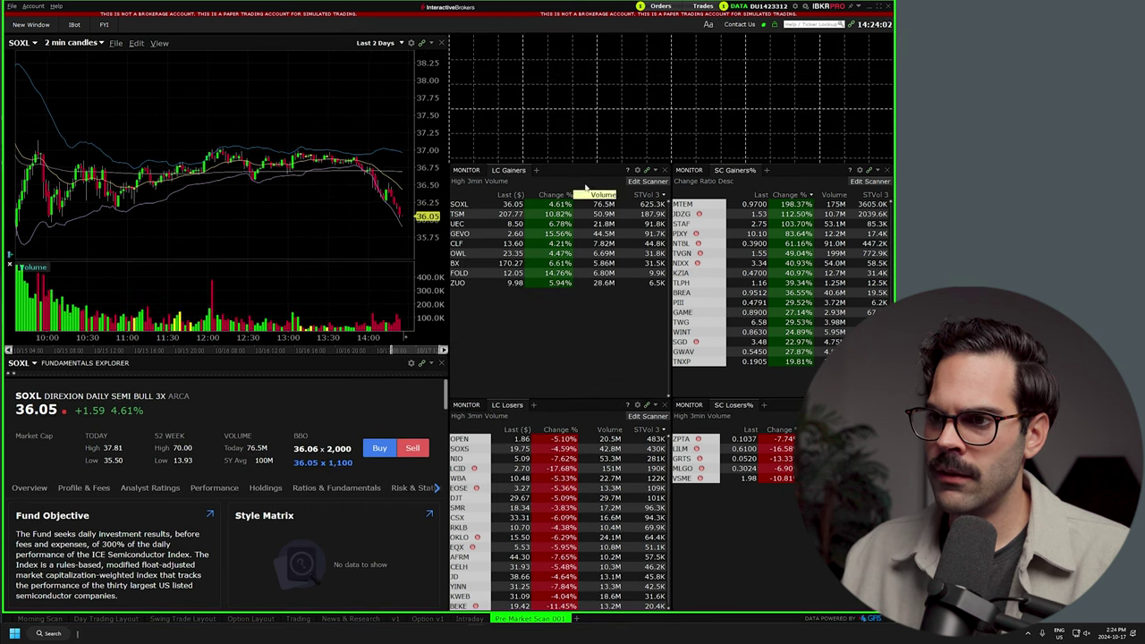
{"action": "left_click_drag", "start_coordinate": [560, 172], "coordinate": [534, 263]}
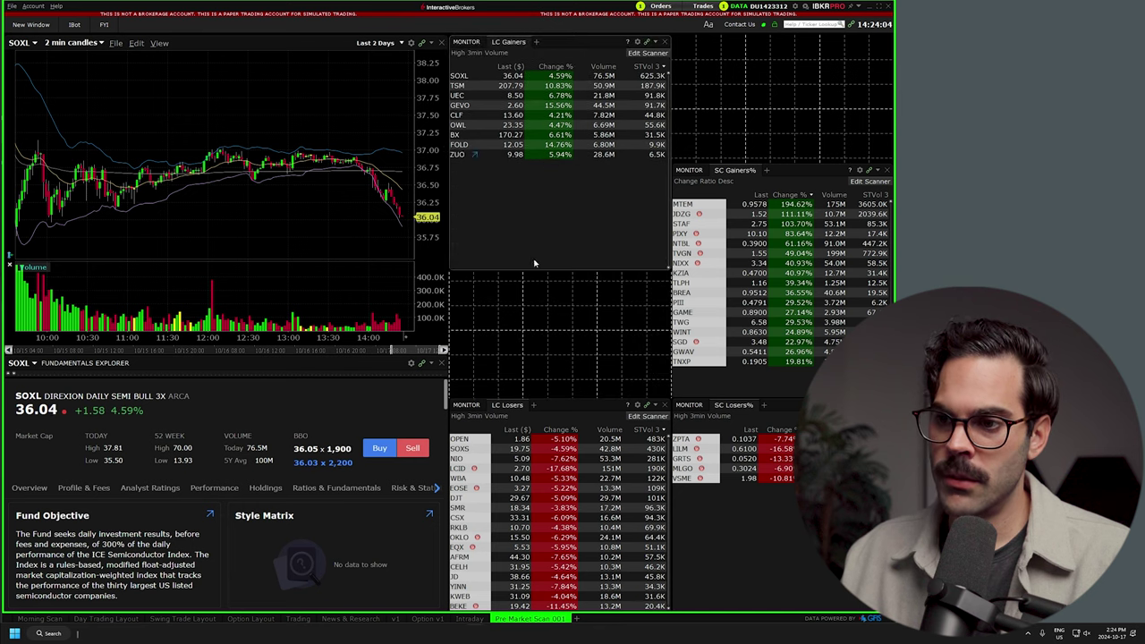
{"action": "left_click_drag", "start_coordinate": [768, 170], "coordinate": [724, 284]}
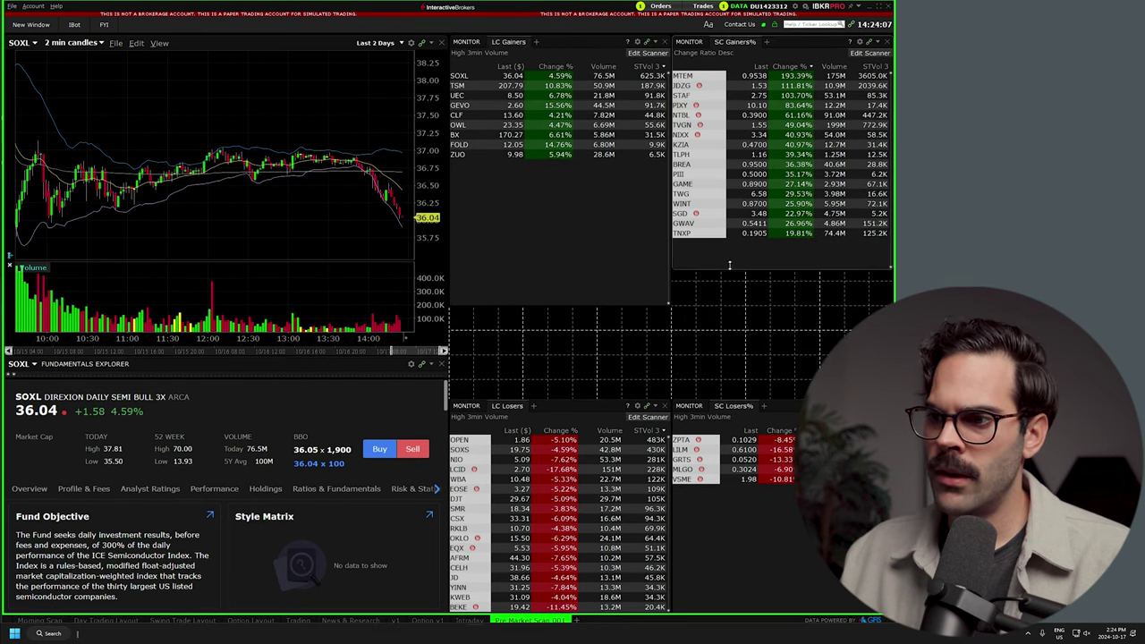
{"action": "left_click_drag", "start_coordinate": [729, 268], "coordinate": [746, 272]}
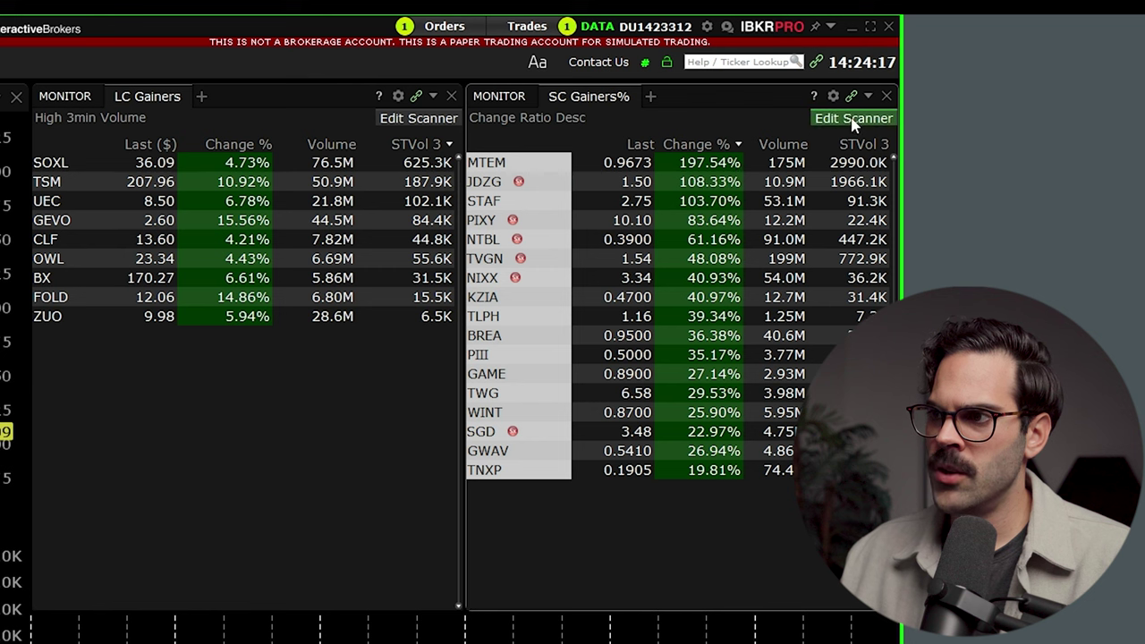
Replace the Change % field in the SC Gainers% scanner with After Hour Change %, filtered from 4%, and finish editing.
{"action": "left_click", "coordinate": [852, 119]}
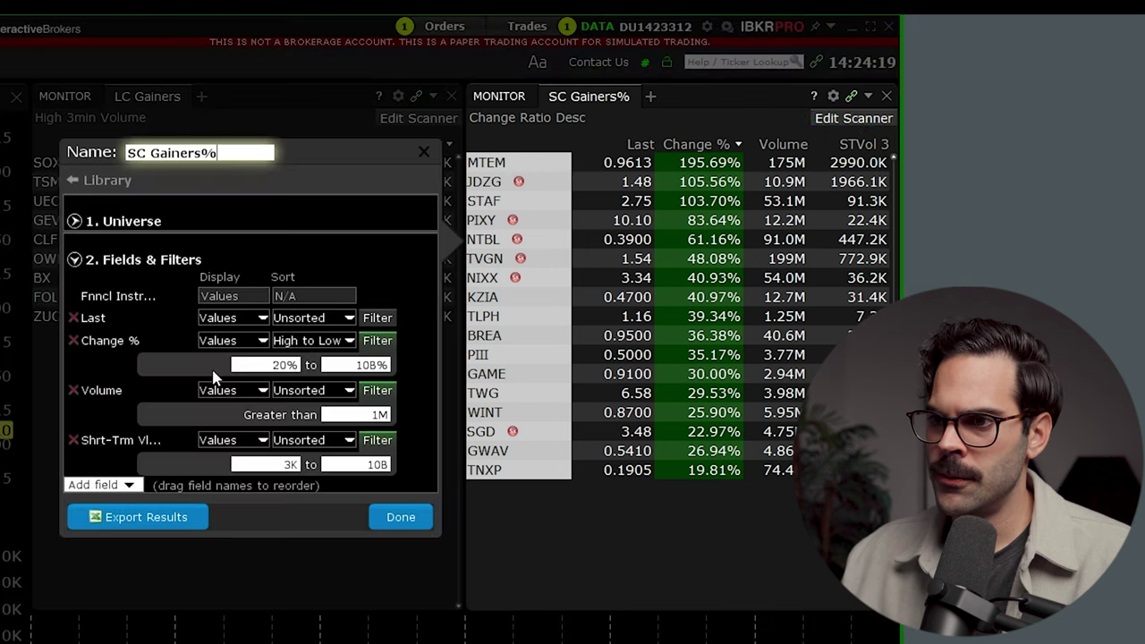
{"action": "left_click", "coordinate": [73, 341]}
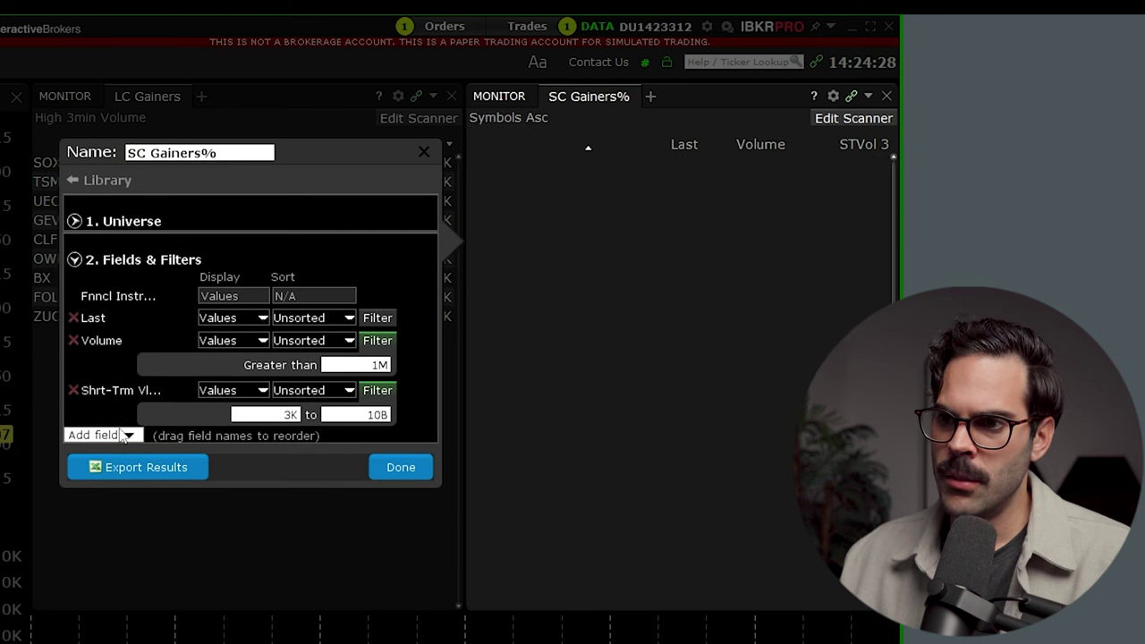
{"action": "left_click", "coordinate": [128, 435]}
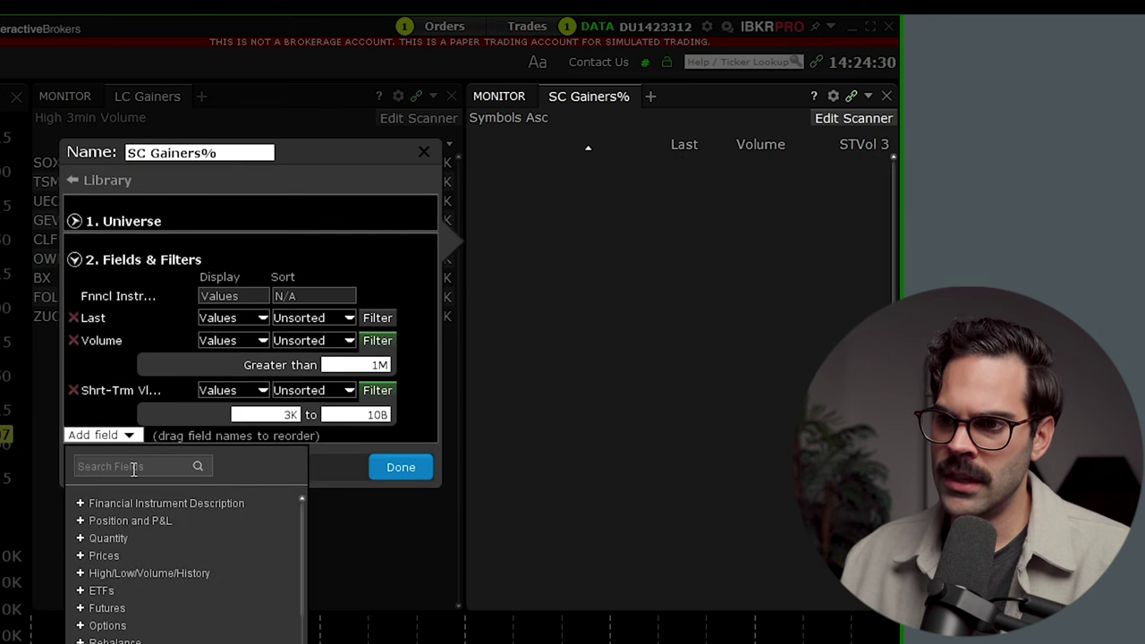
{"action": "type", "text": "change"}
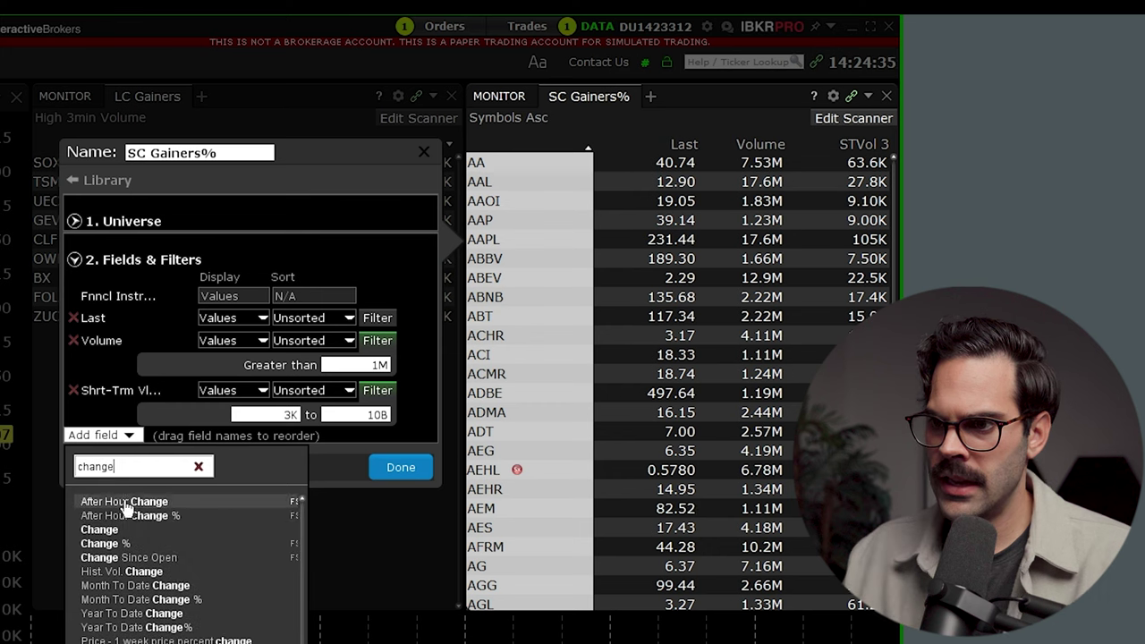
{"action": "left_click", "coordinate": [130, 516]}
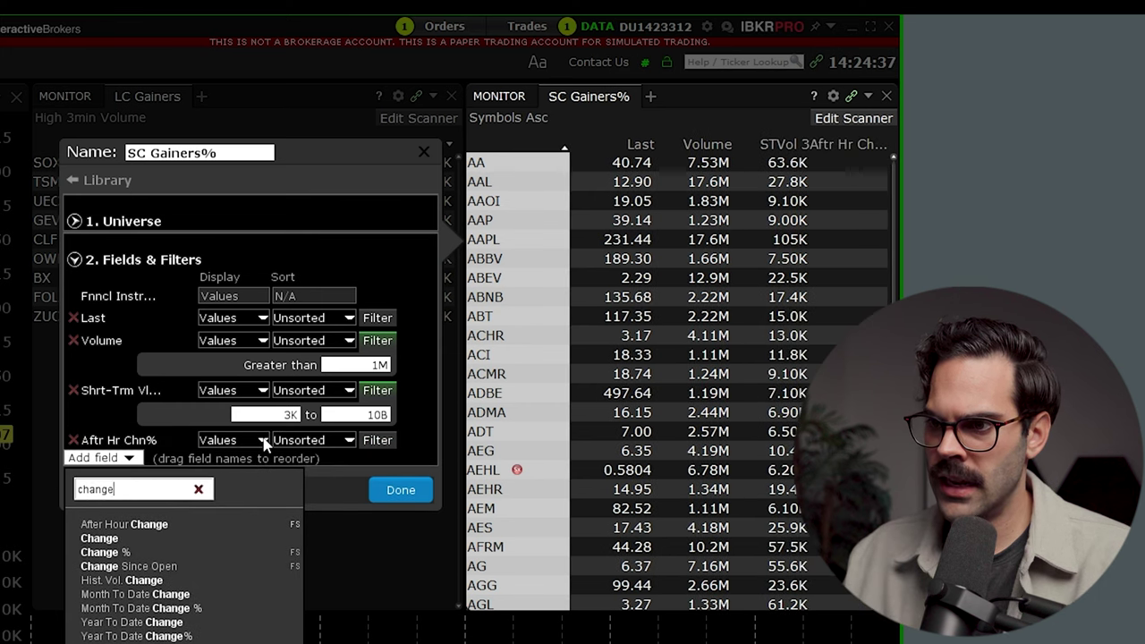
{"action": "left_click", "coordinate": [378, 439]}
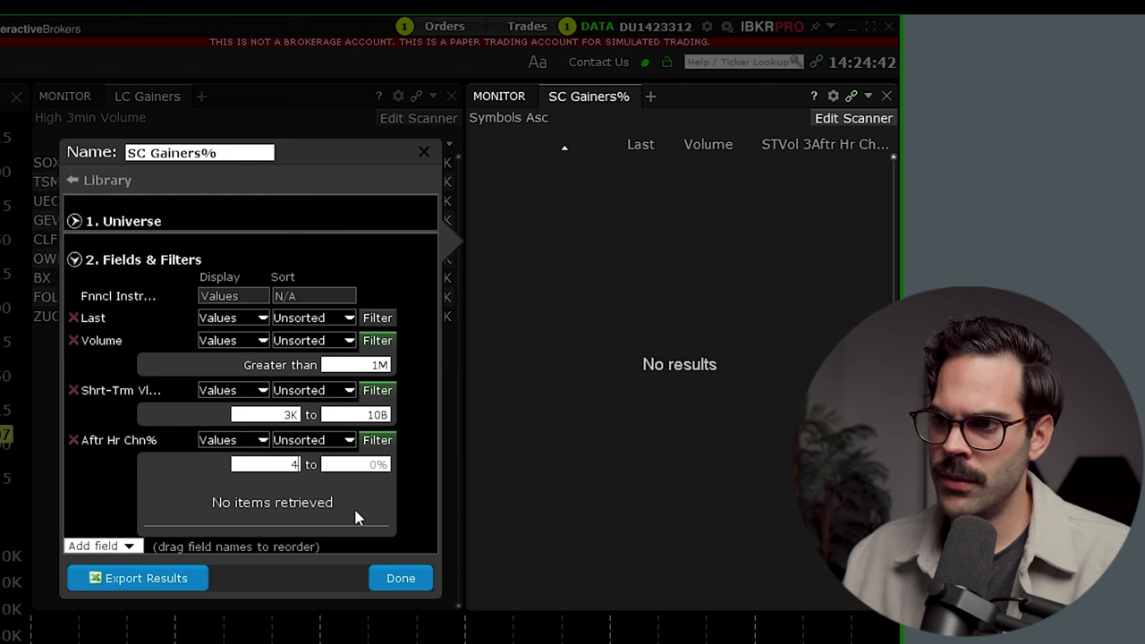
{"action": "left_click", "coordinate": [406, 583]}
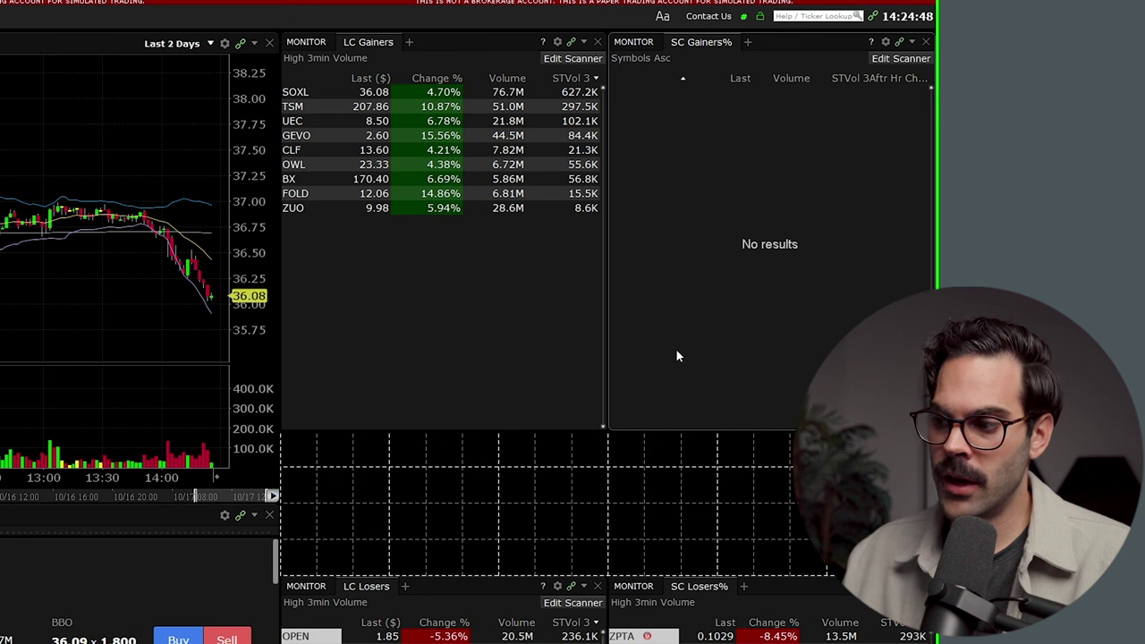
Set the SC Gainers% scanner's Volume filter to greater than 100K and finish editing.
{"action": "left_click", "coordinate": [901, 58]}
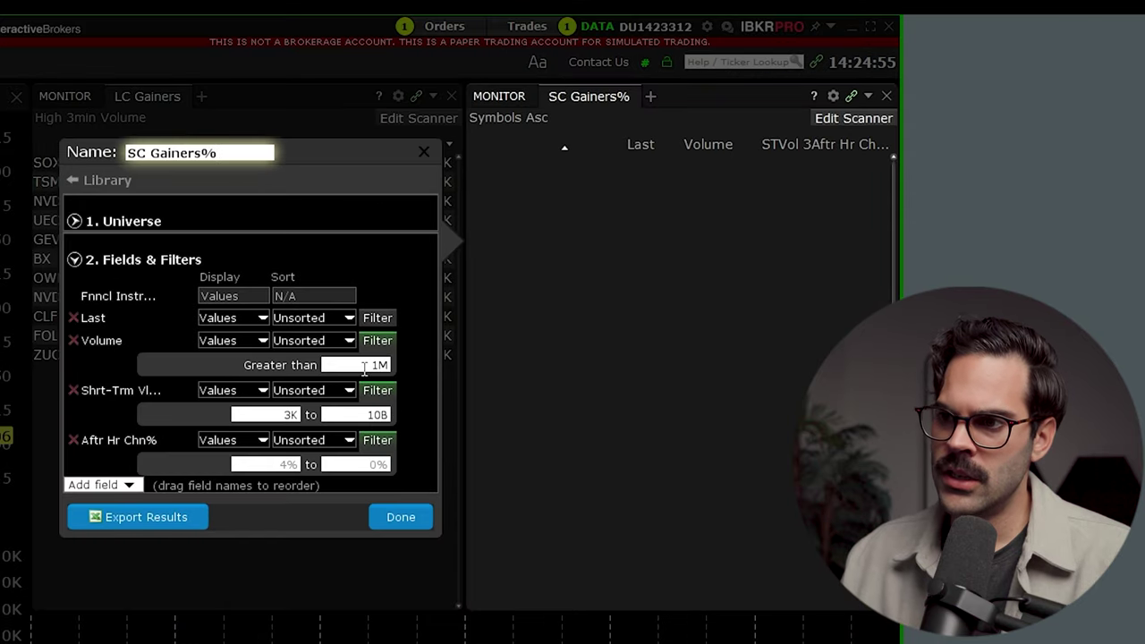
{"action": "left_click", "coordinate": [364, 367]}
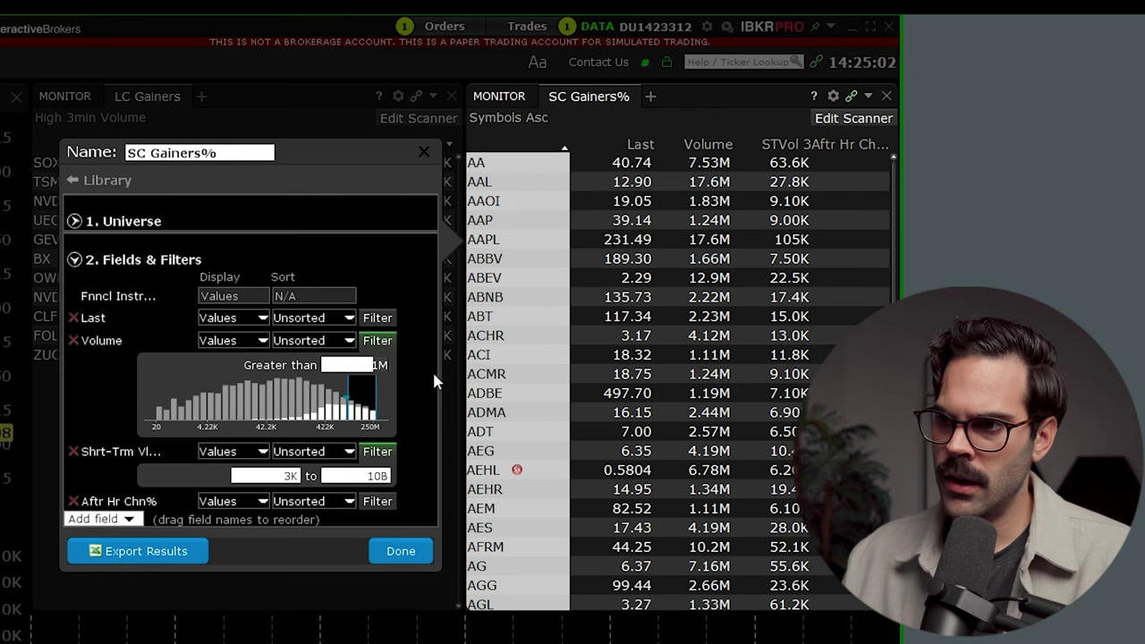
{"action": "type", "text": "100K"}
{"action": "key", "text": "Return"}
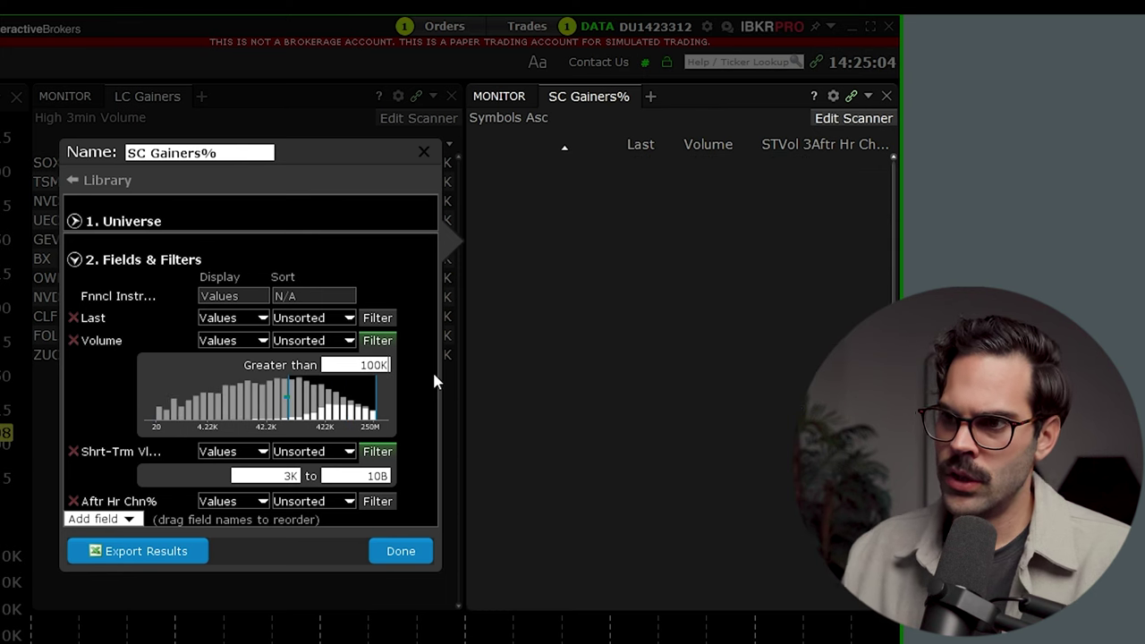
{"action": "left_click", "coordinate": [400, 552]}
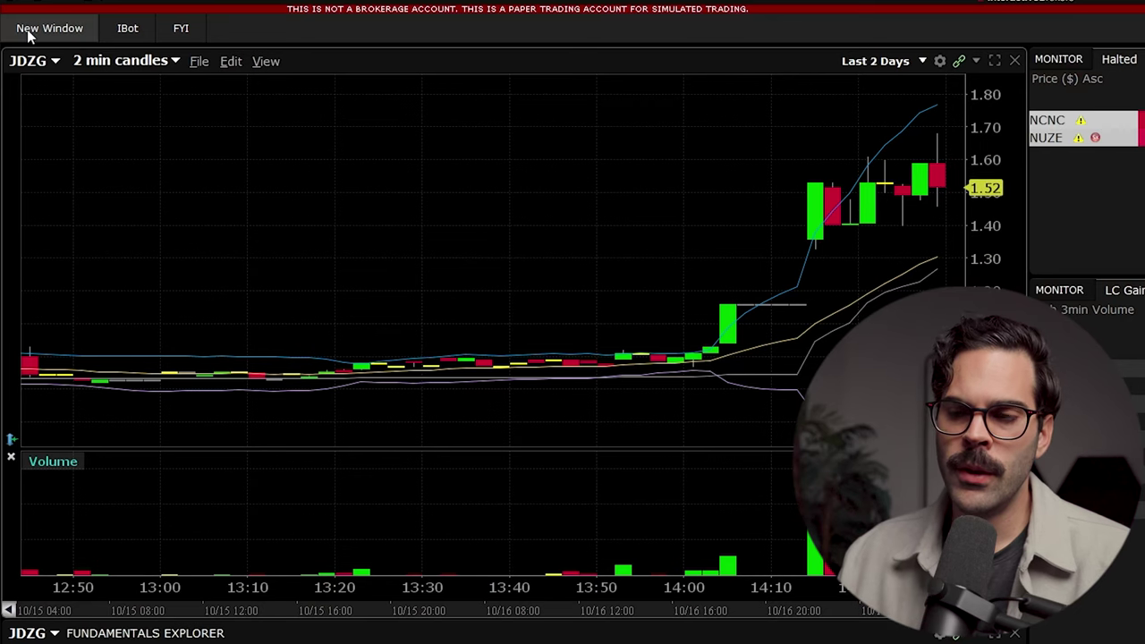
Create an Advanced Market Scanner for US stocks Closest to Limit Up/Down with volume greater than 100,000, and run the search.
{"action": "left_click", "coordinate": [27, 31]}
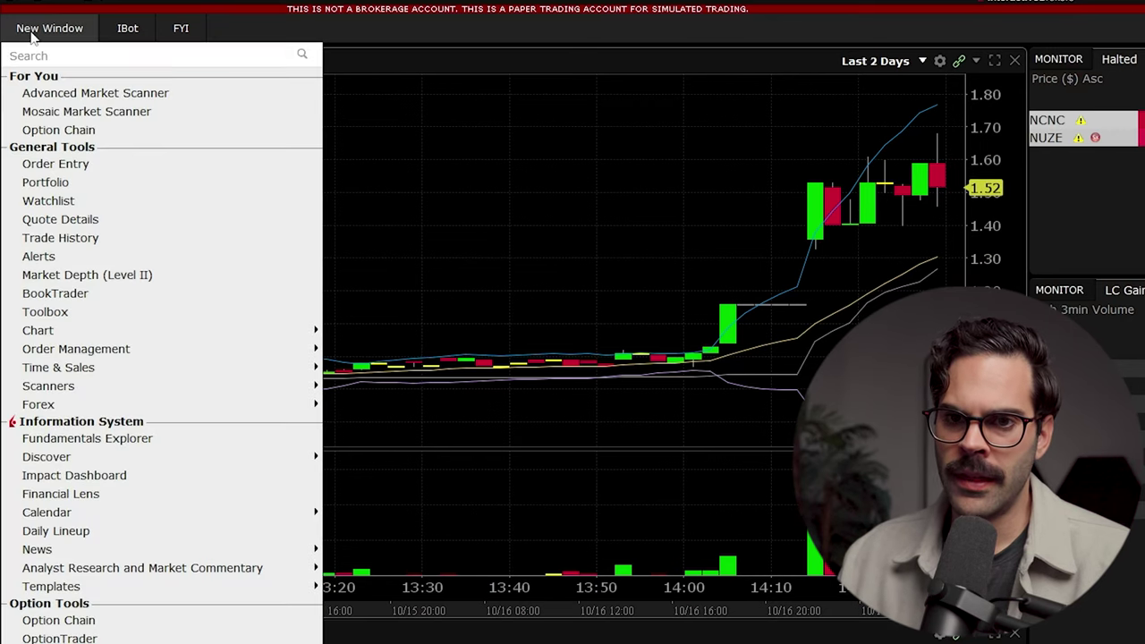
{"action": "mouse_move", "coordinate": [297, 392]}
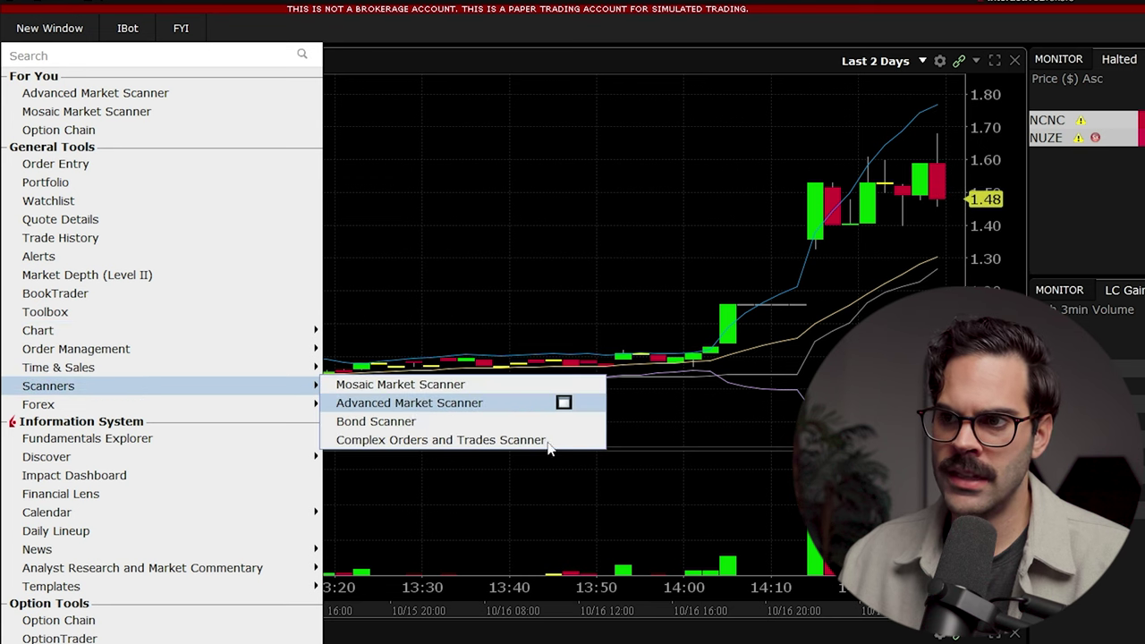
{"action": "left_click", "coordinate": [466, 402]}
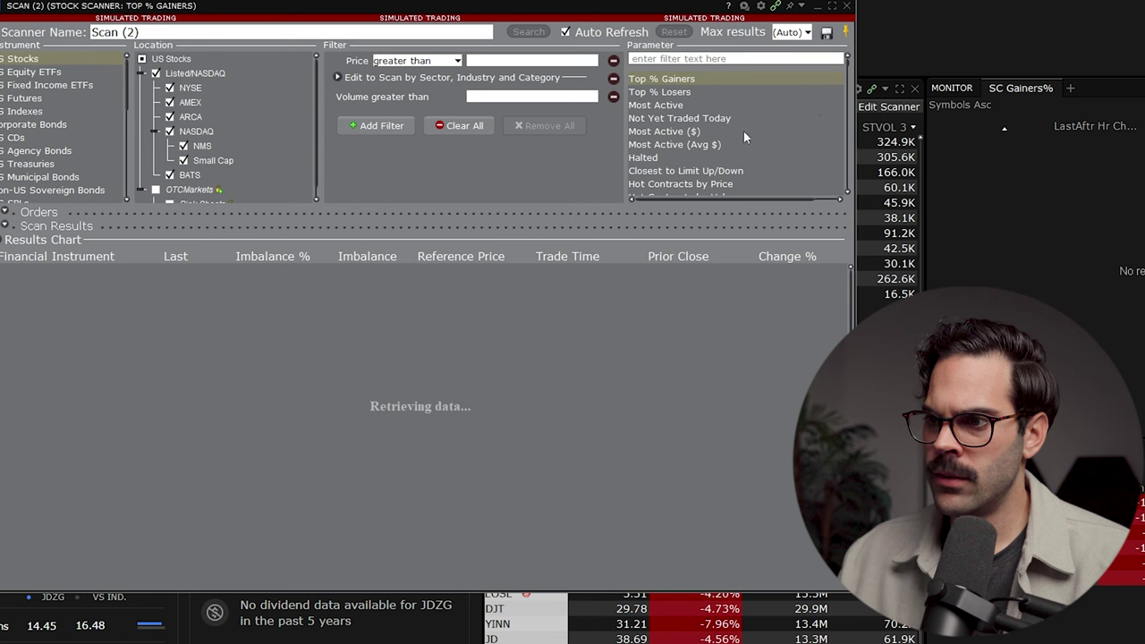
{"action": "left_click", "coordinate": [659, 172]}
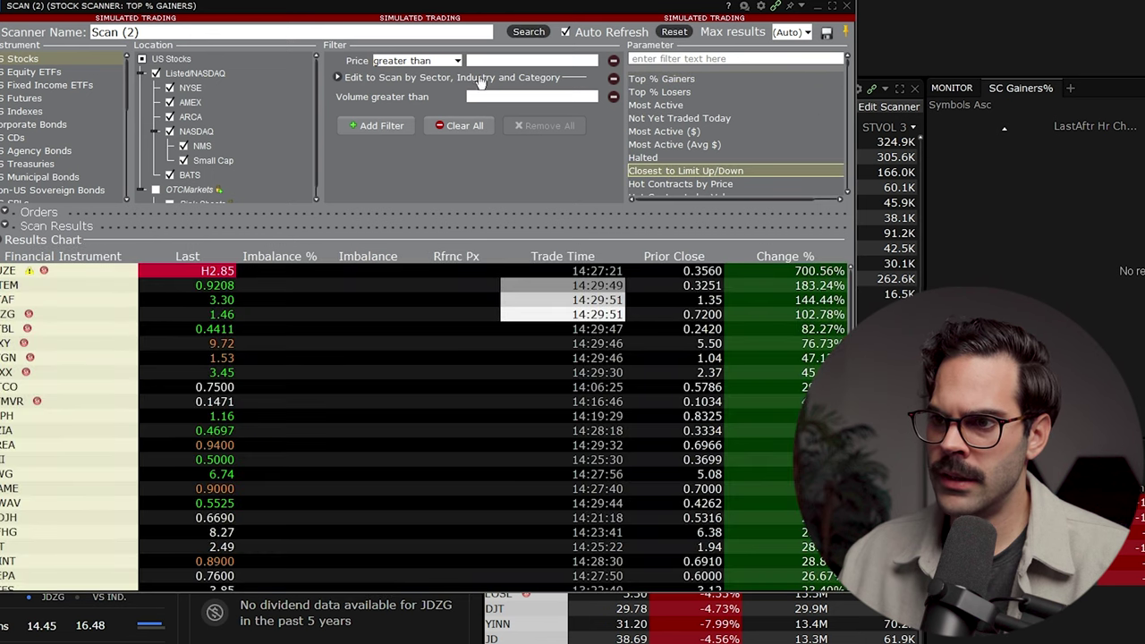
{"action": "left_click", "coordinate": [505, 97]}
{"action": "type", "text": "100,00"}
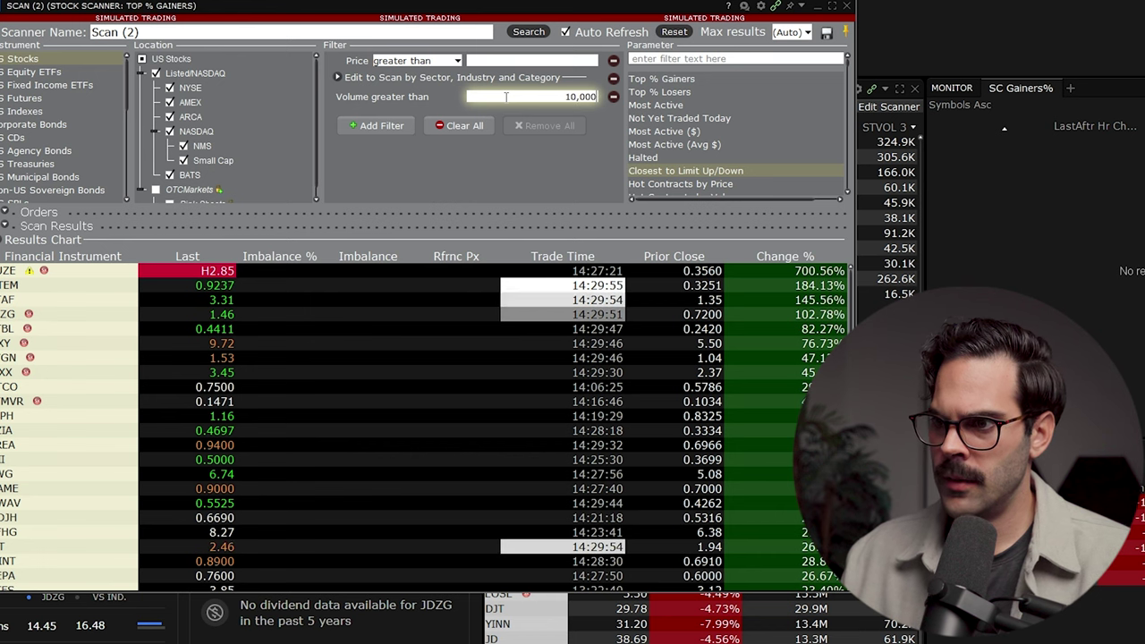
{"action": "type", "text": "0"}
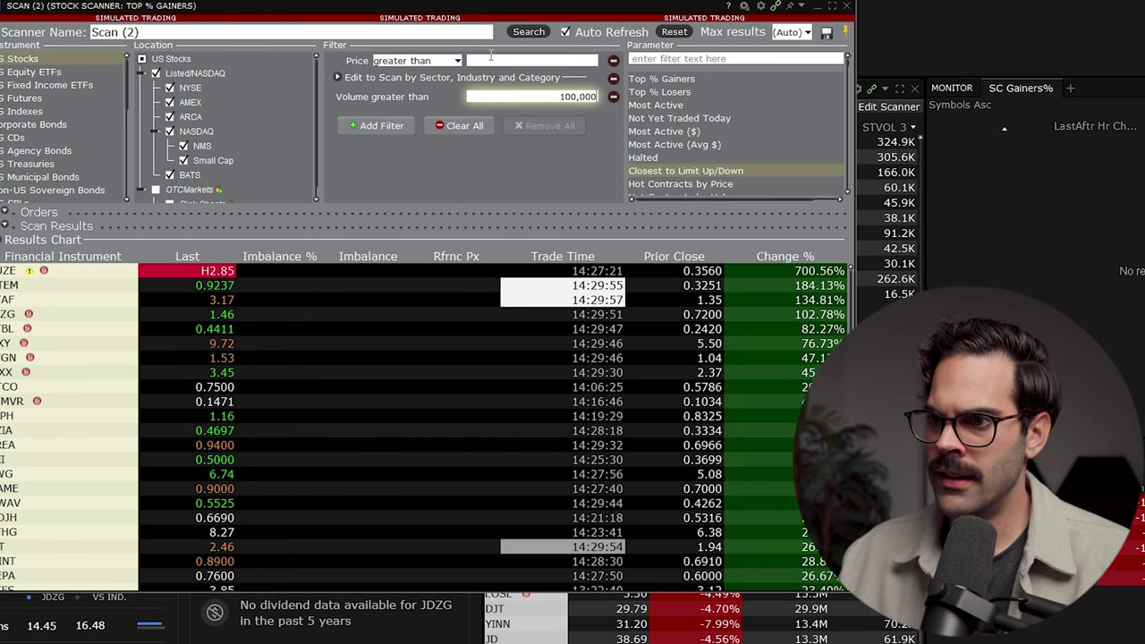
{"action": "left_click", "coordinate": [530, 32]}
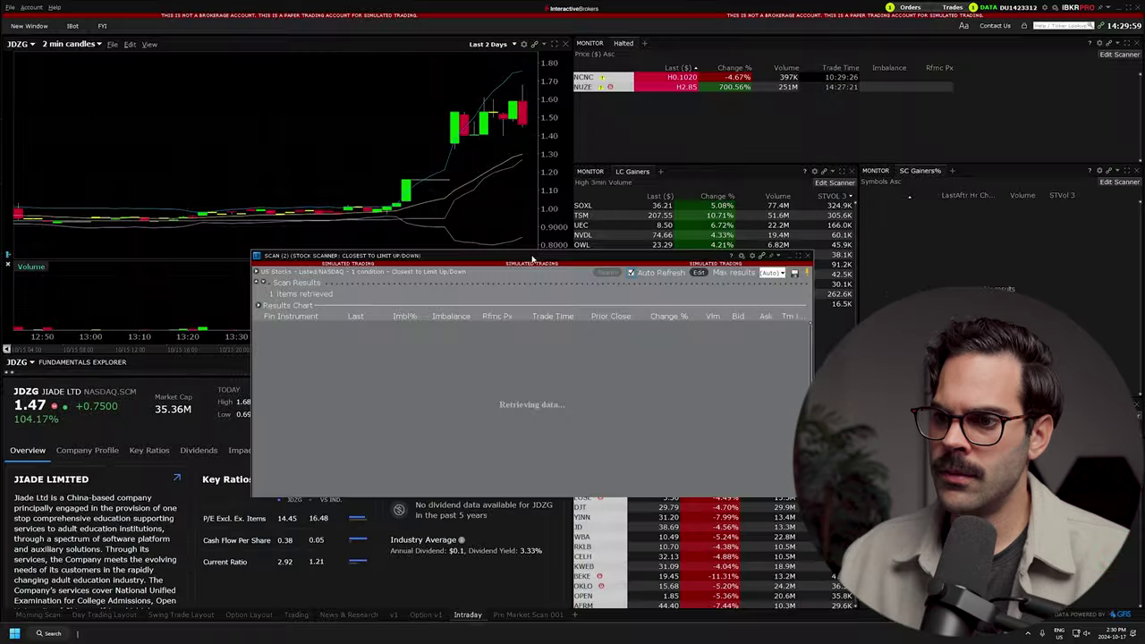
Move the Closest to Limit Up/Down scanner window beside the linked chart, over the Halted and gainers scanners.
{"action": "left_click_drag", "start_coordinate": [531, 259], "coordinate": [343, 360]}
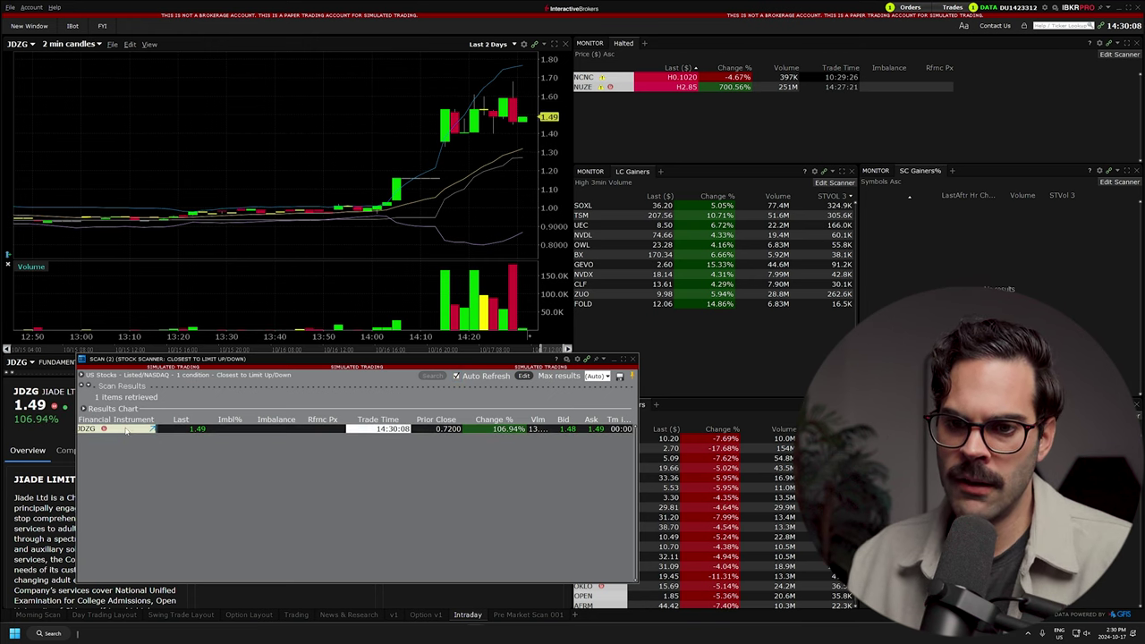
{"action": "left_click_drag", "start_coordinate": [161, 433], "coordinate": [654, 128]}
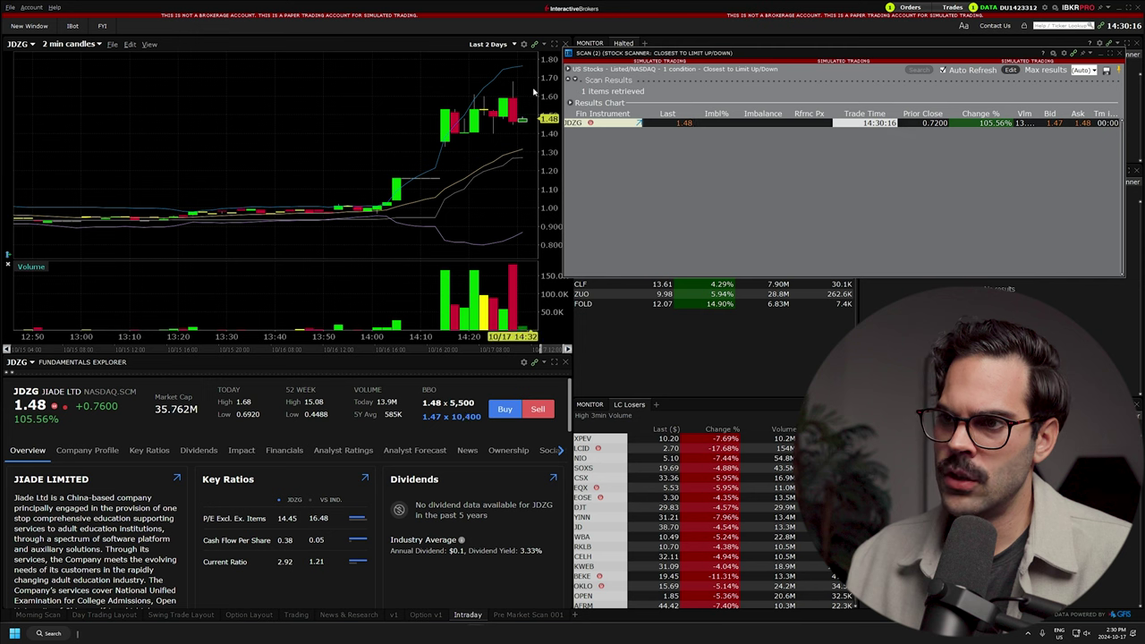